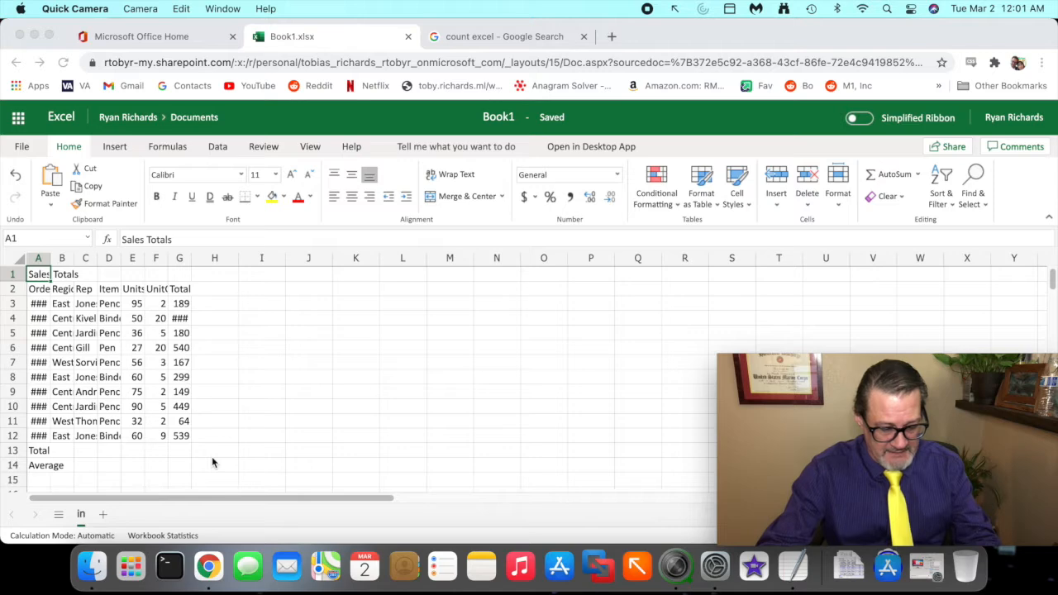
mouse_move(30, 295)
left_mouse_down()
mouse_move(217, 310)
mouse_move(98, 291)
mouse_move(35, 298)
left_mouse_up()
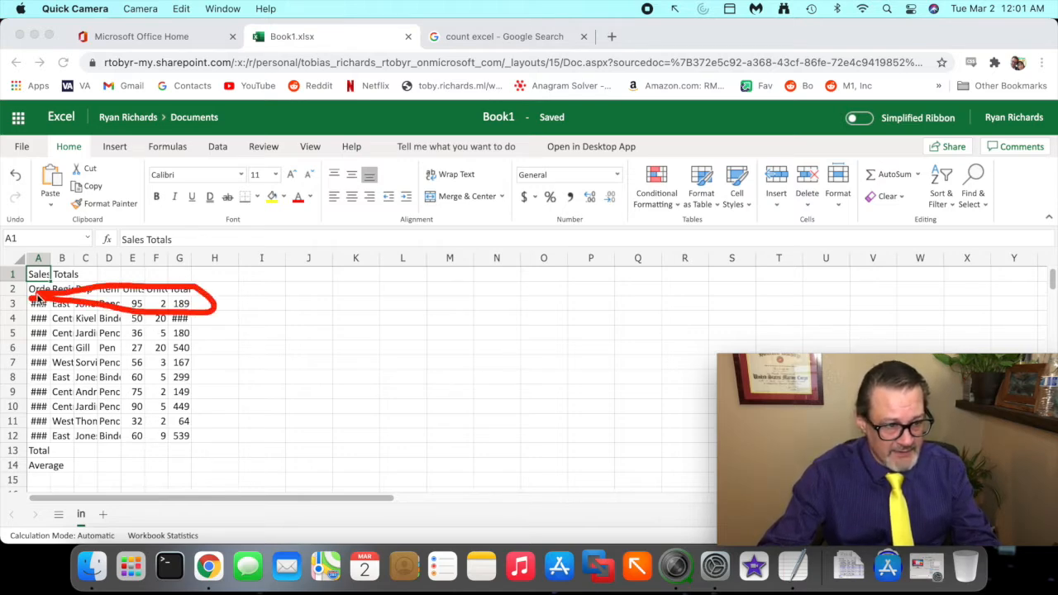
mouse_move(38, 344)
left_mouse_down()
mouse_move(31, 362)
mouse_move(55, 357)
left_mouse_up()
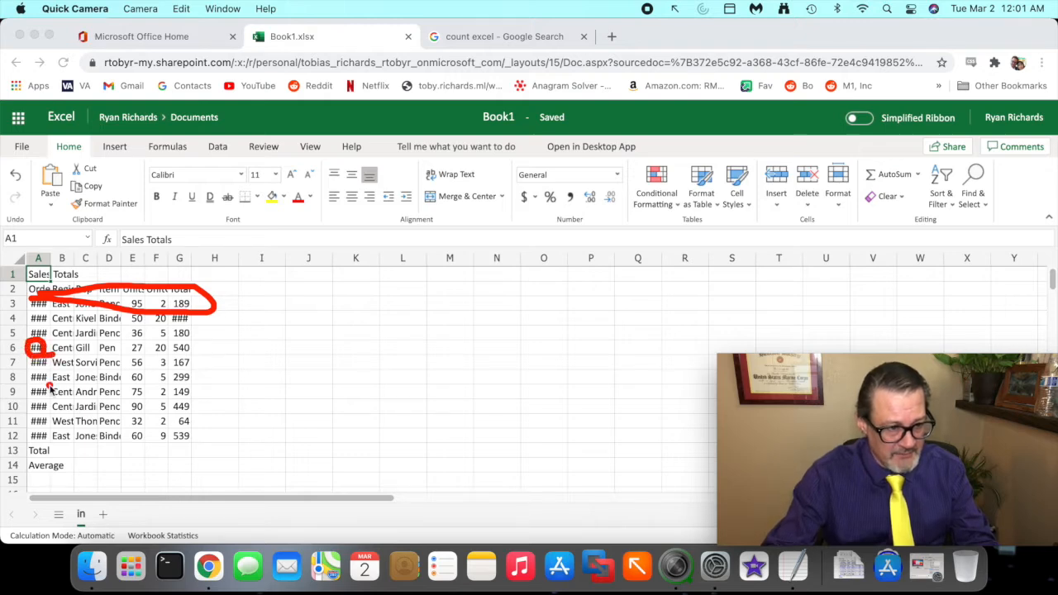
mouse_move(83, 372)
left_mouse_down()
mouse_move(48, 389)
mouse_move(63, 431)
mouse_move(86, 367)
mouse_move(130, 374)
mouse_move(133, 413)
mouse_move(74, 419)
left_mouse_up()
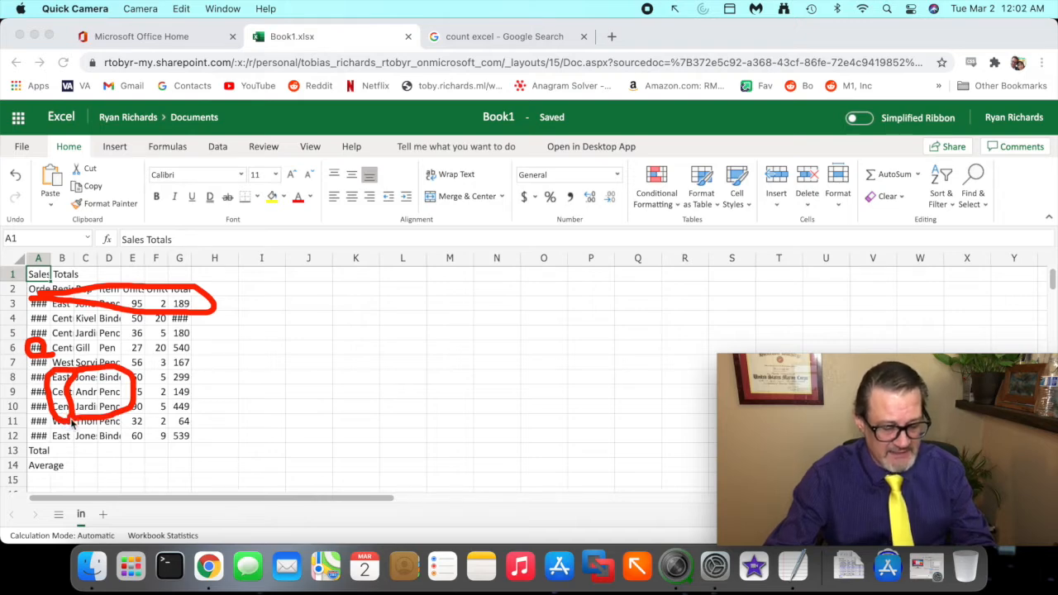
key("Escape")
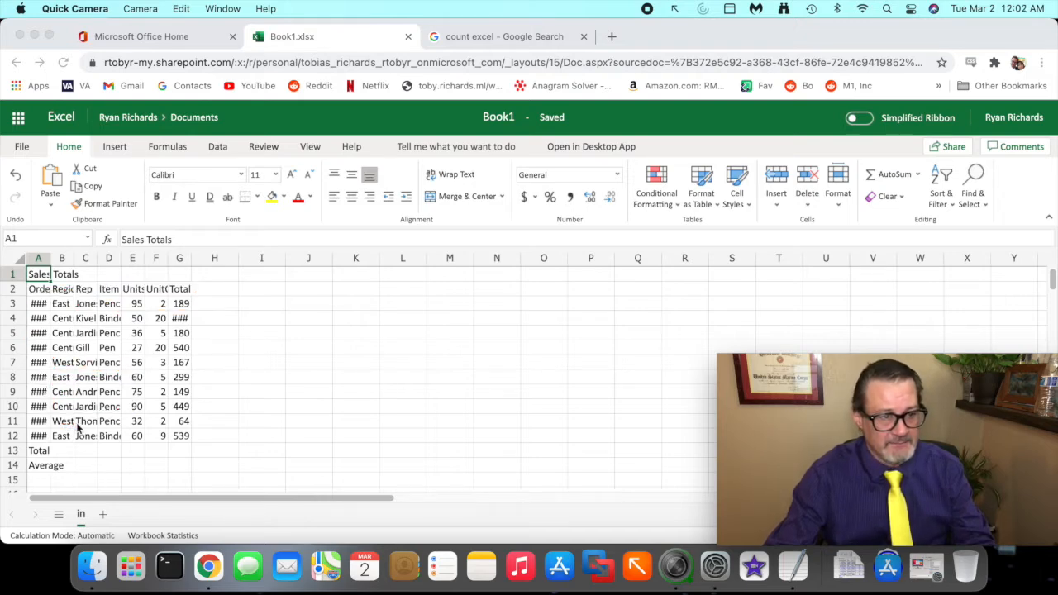
- Autofit the widths of columns A through G to fit their contents
left_click(182, 262)
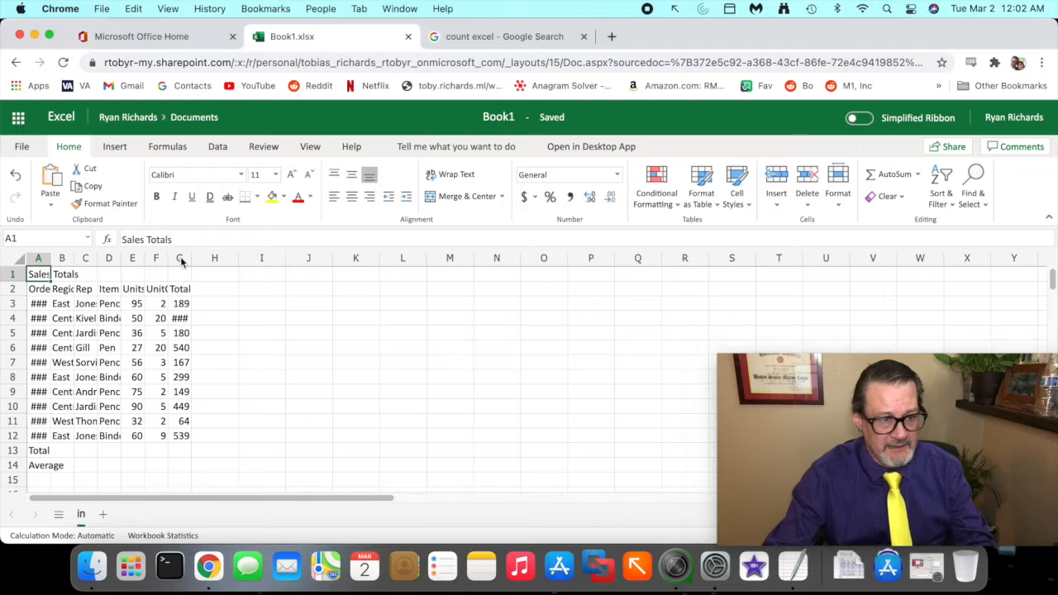
left_click_drag(182, 263, 41, 266)
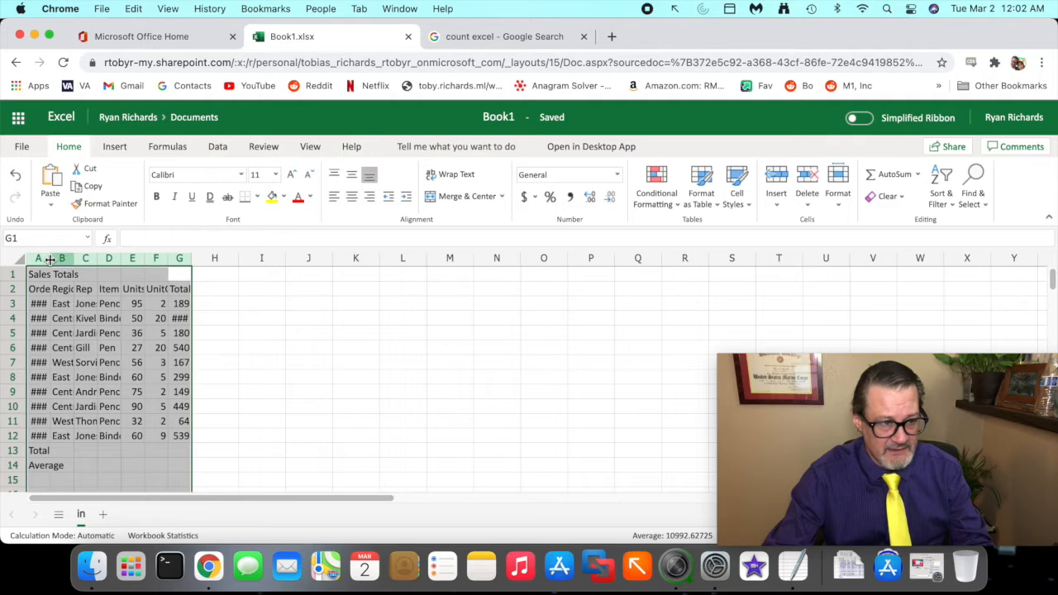
double_click(50, 260)
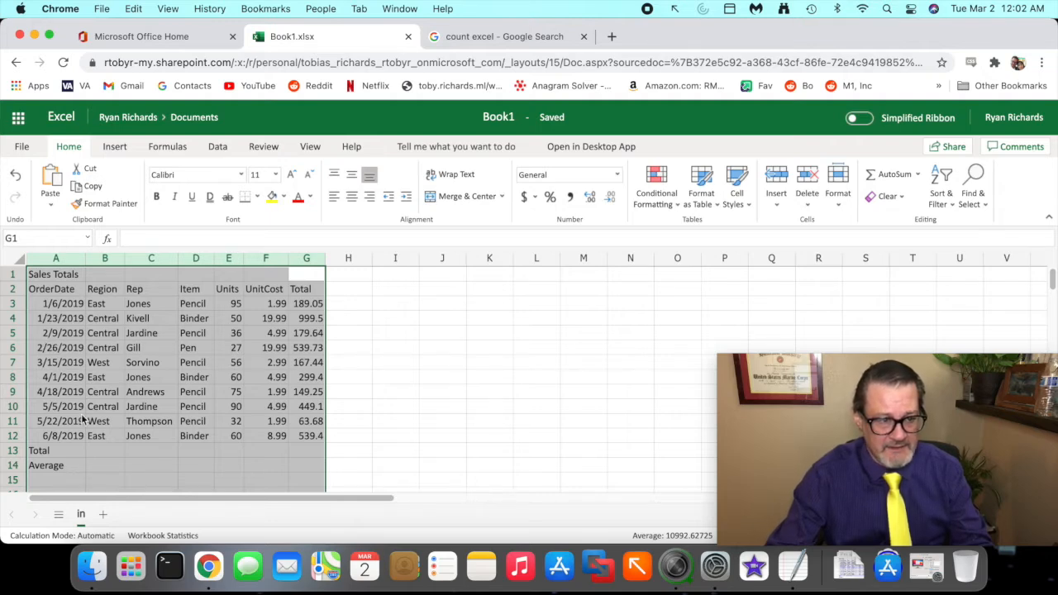
- Set rows 1 through 14 to a uniform row height
left_click(12, 435)
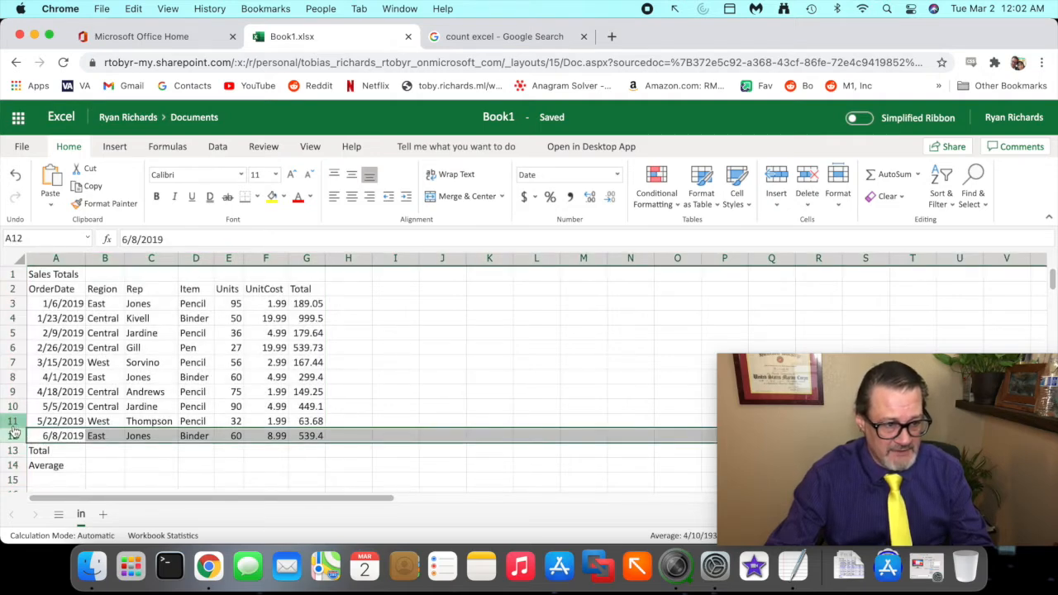
left_click_drag(13, 428, 13, 386)
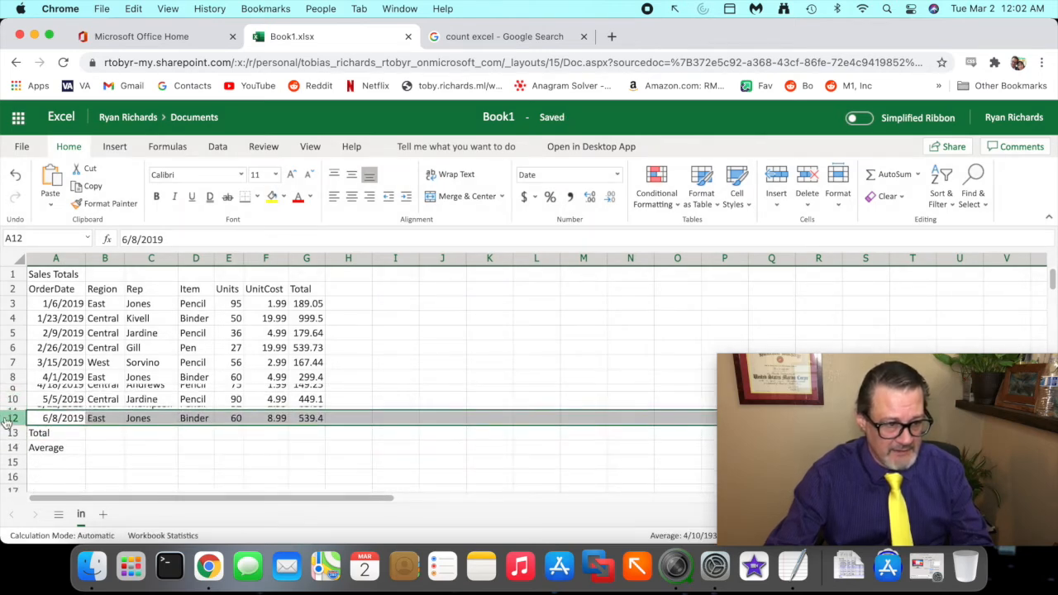
left_click_drag(12, 454, 12, 277)
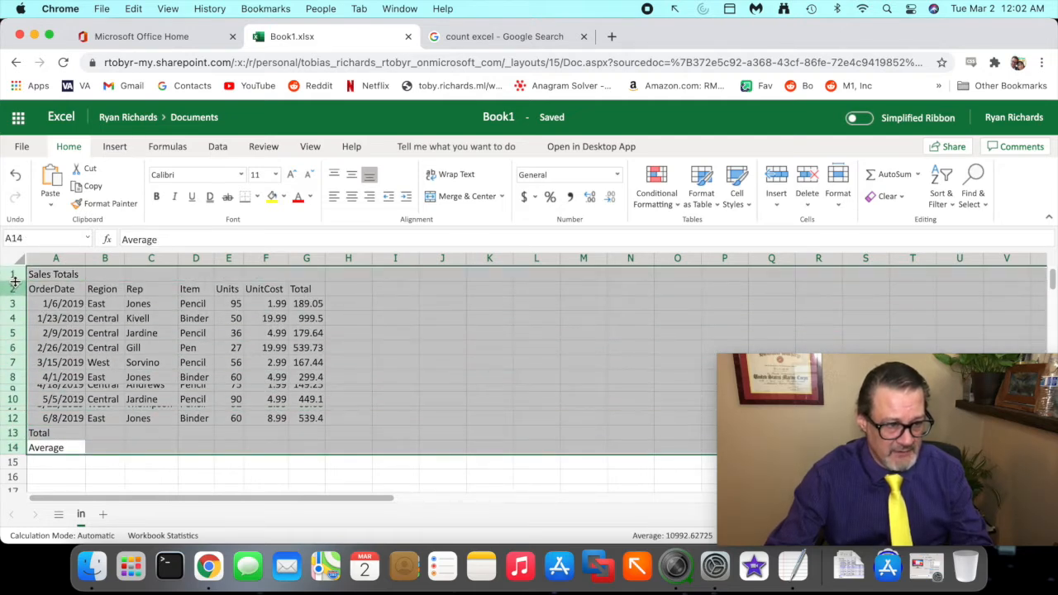
left_click(14, 282)
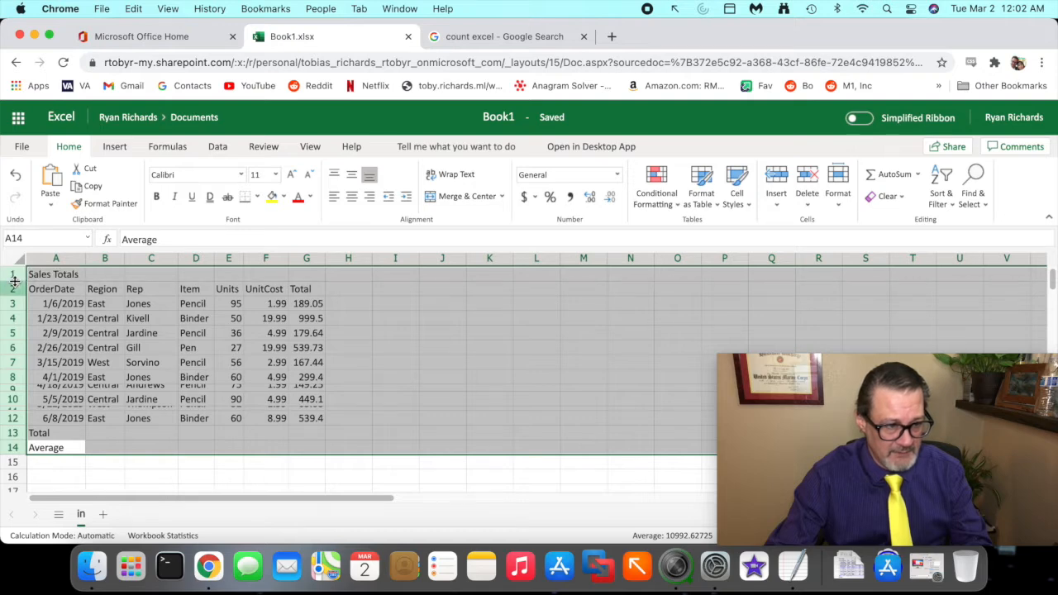
left_click_drag(15, 282, 15, 285)
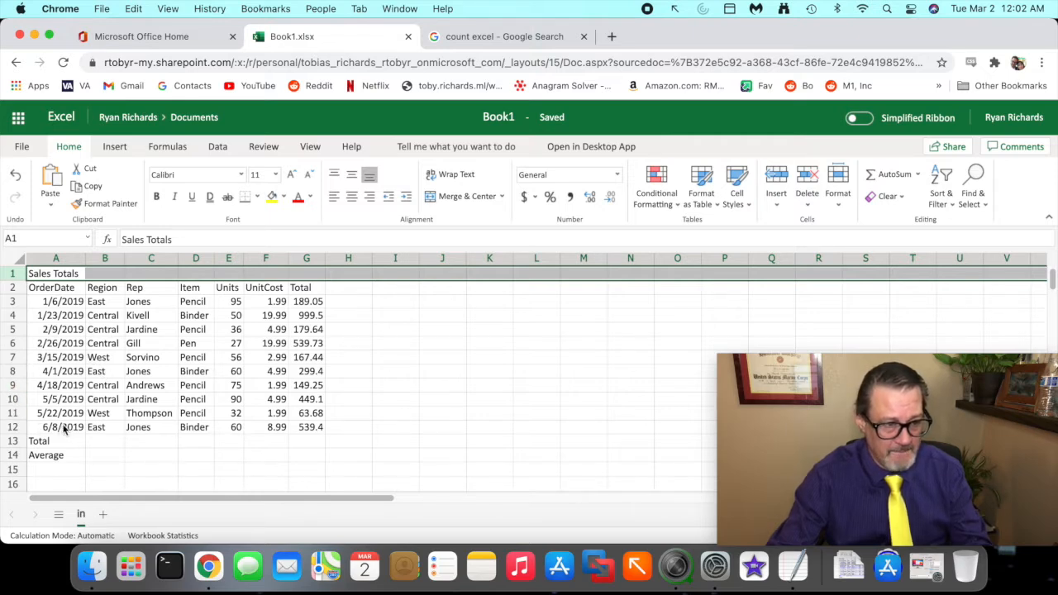
- Merge and center the Sales Totals title across cells A1 through G1
left_click(182, 414)
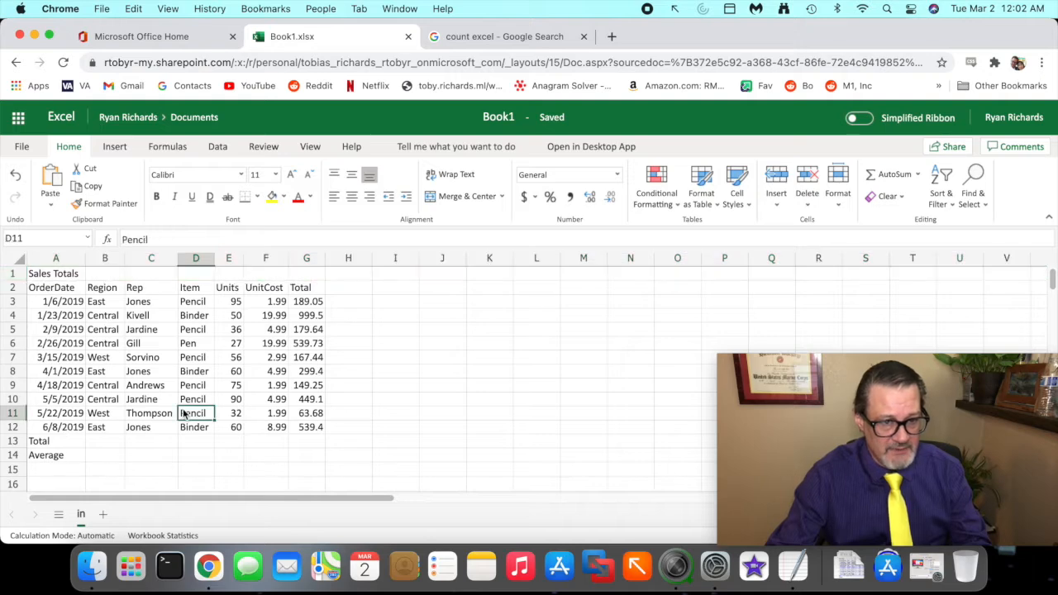
left_click(307, 275)
left_click_drag(307, 275, 33, 275)
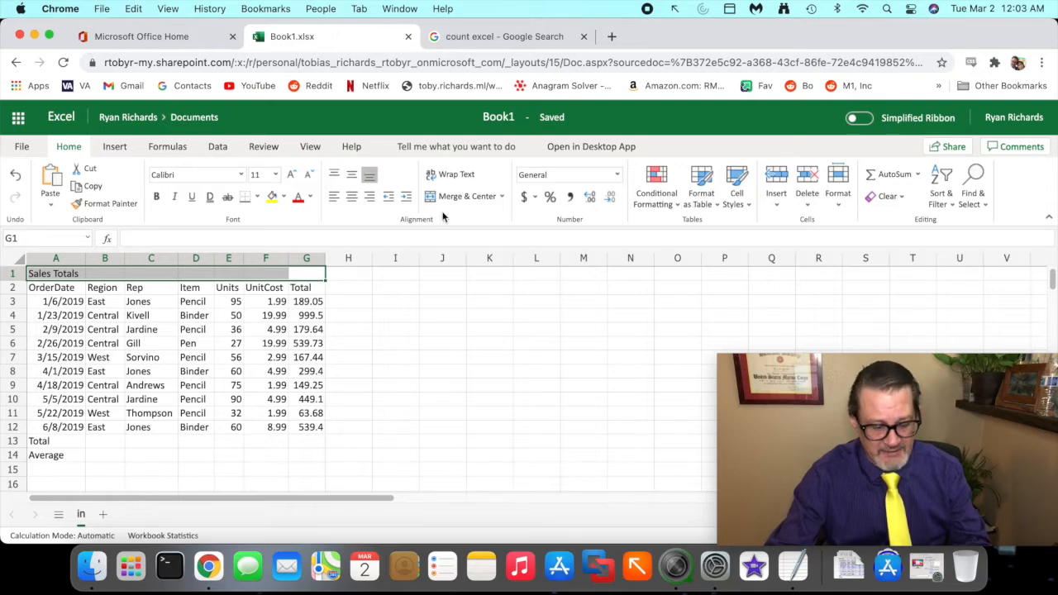
left_click_drag(441, 210, 496, 206)
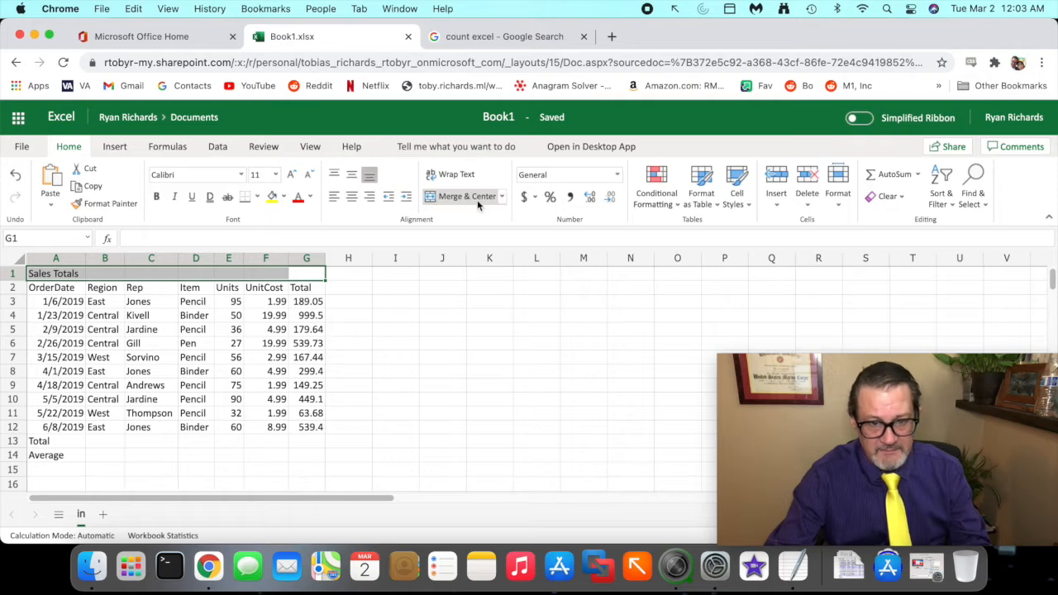
left_click(472, 197)
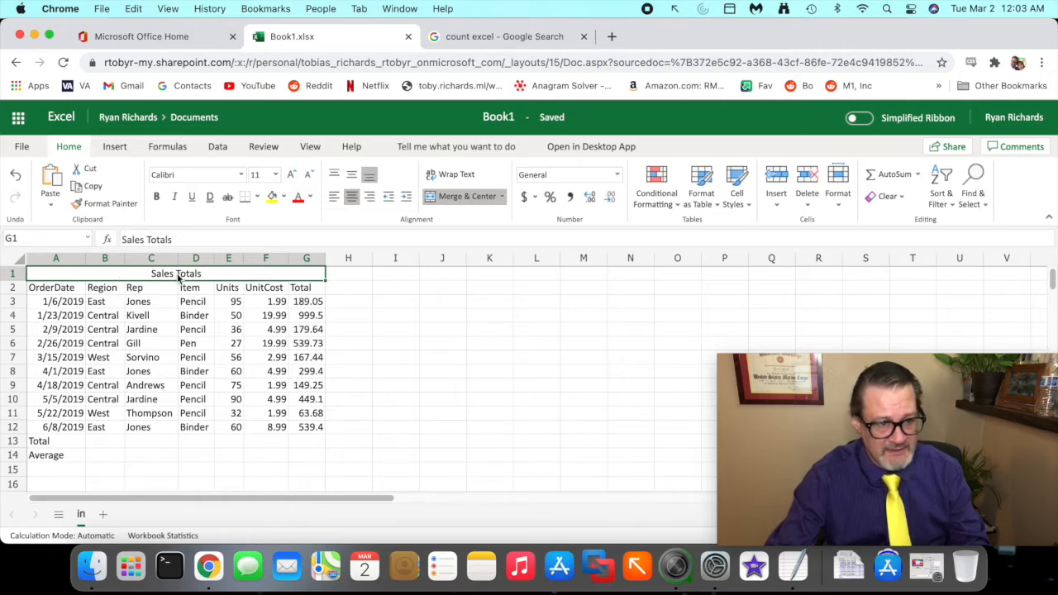
- Sum the Units column into E13 on the Total row using AutoSum
left_click_drag(177, 279, 181, 277)
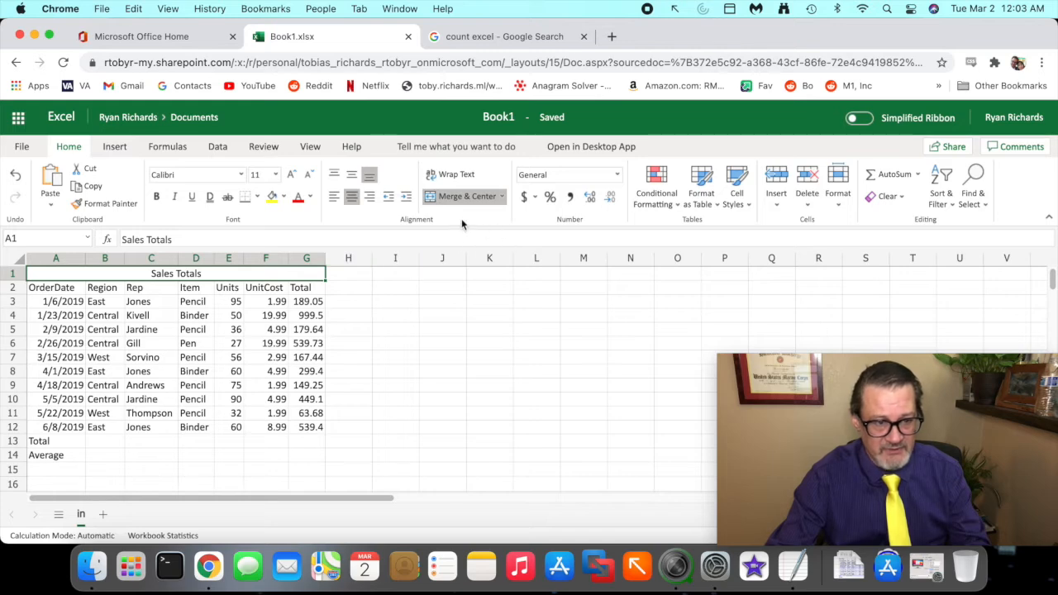
left_click(250, 330)
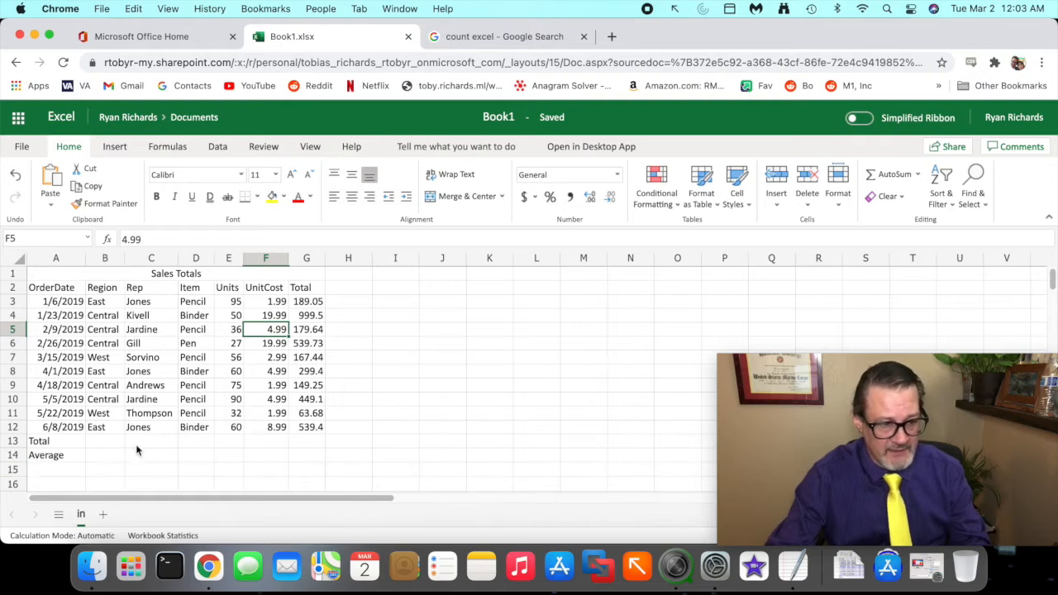
left_click(223, 443)
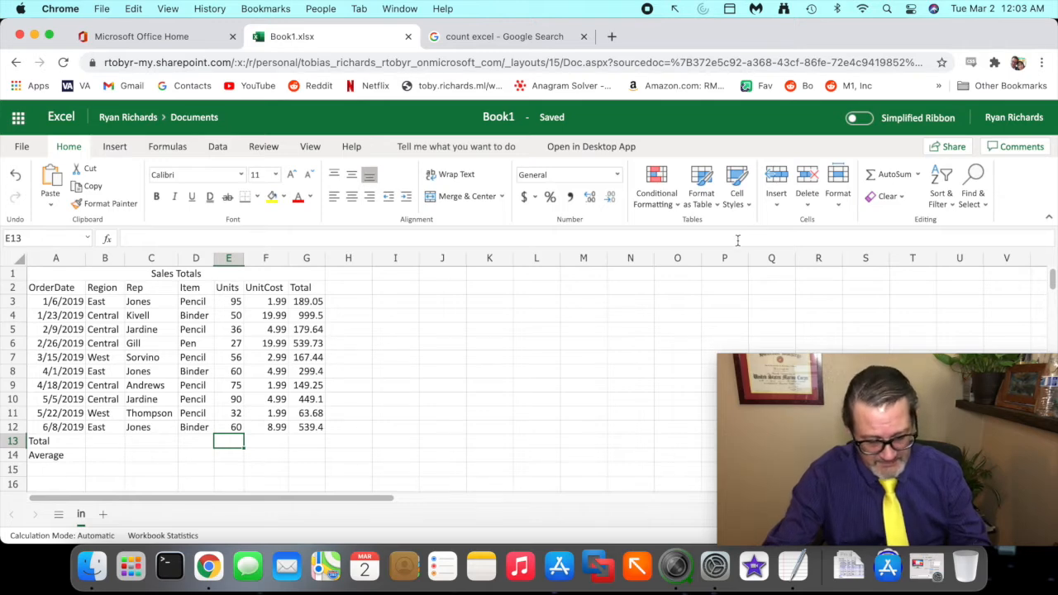
mouse_move(860, 187)
left_mouse_down()
mouse_move(942, 185)
mouse_move(883, 150)
mouse_move(850, 166)
left_mouse_up()
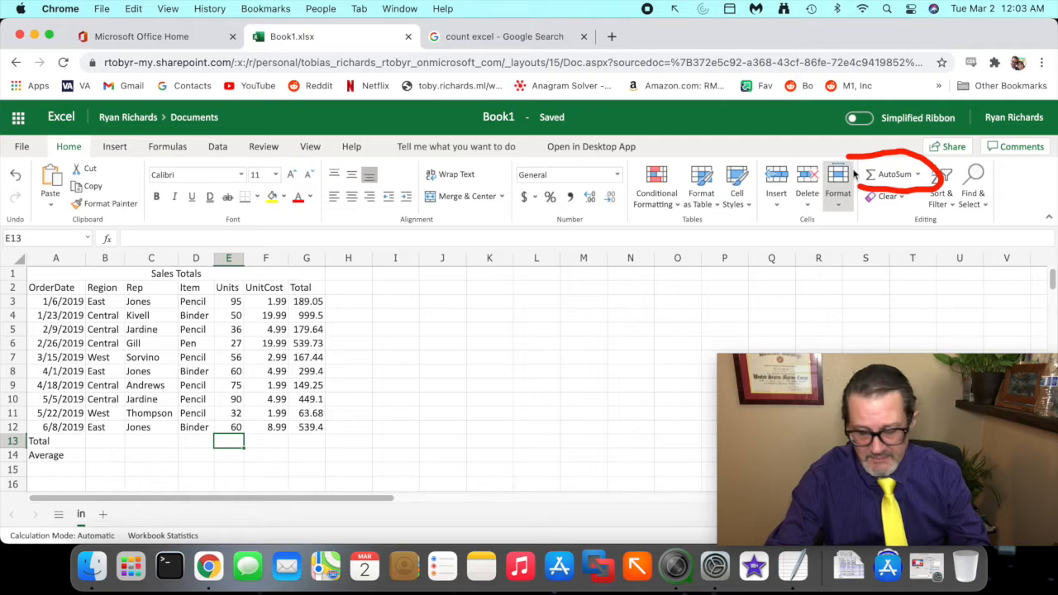
left_click(879, 178)
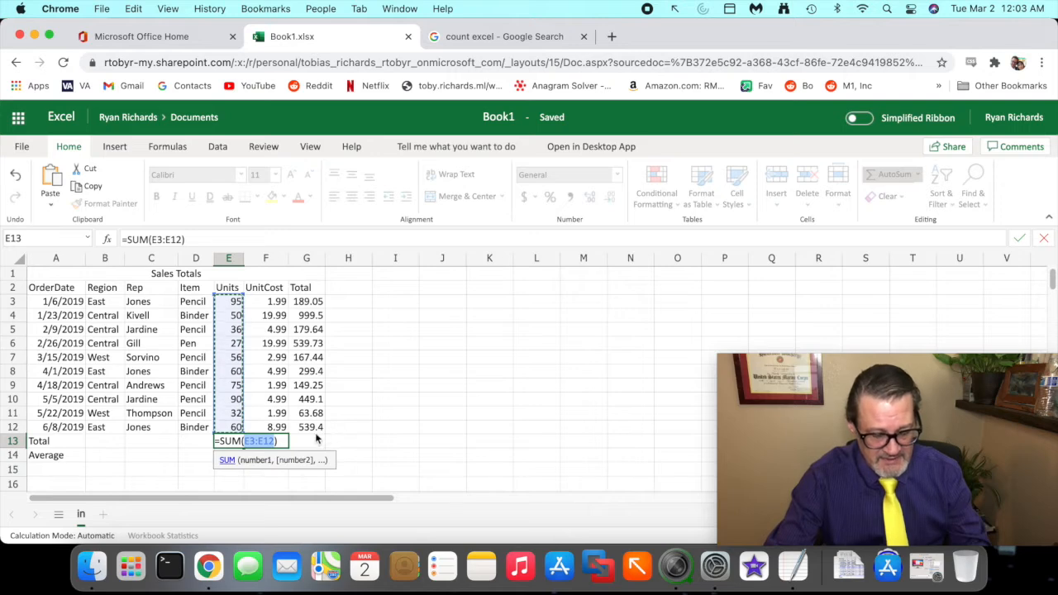
mouse_move(248, 444)
left_mouse_down()
mouse_move(267, 390)
mouse_move(249, 291)
mouse_move(236, 278)
mouse_move(213, 287)
mouse_move(210, 424)
left_mouse_up()
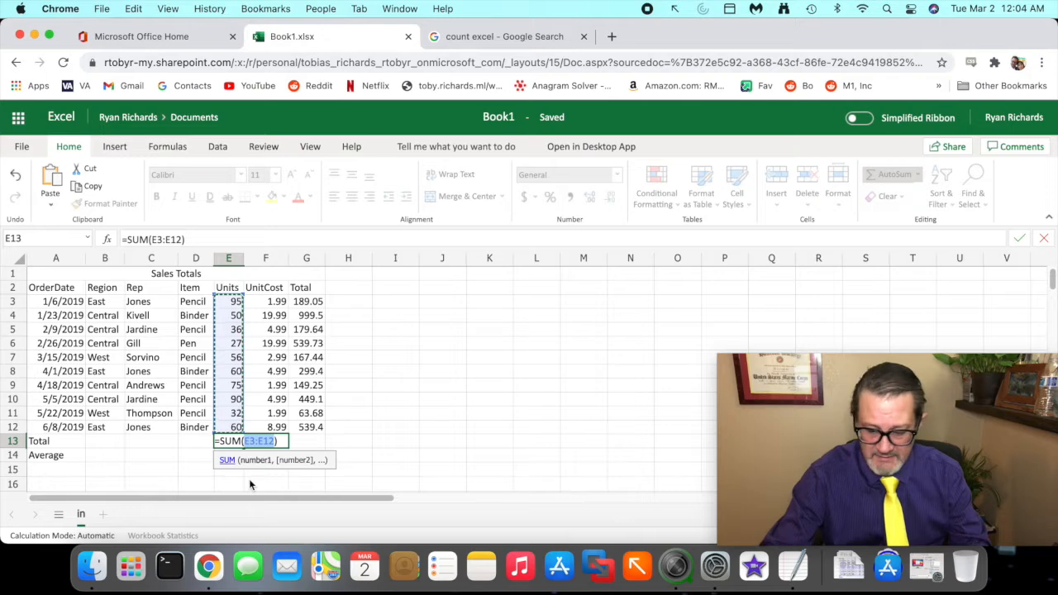
key("Return")
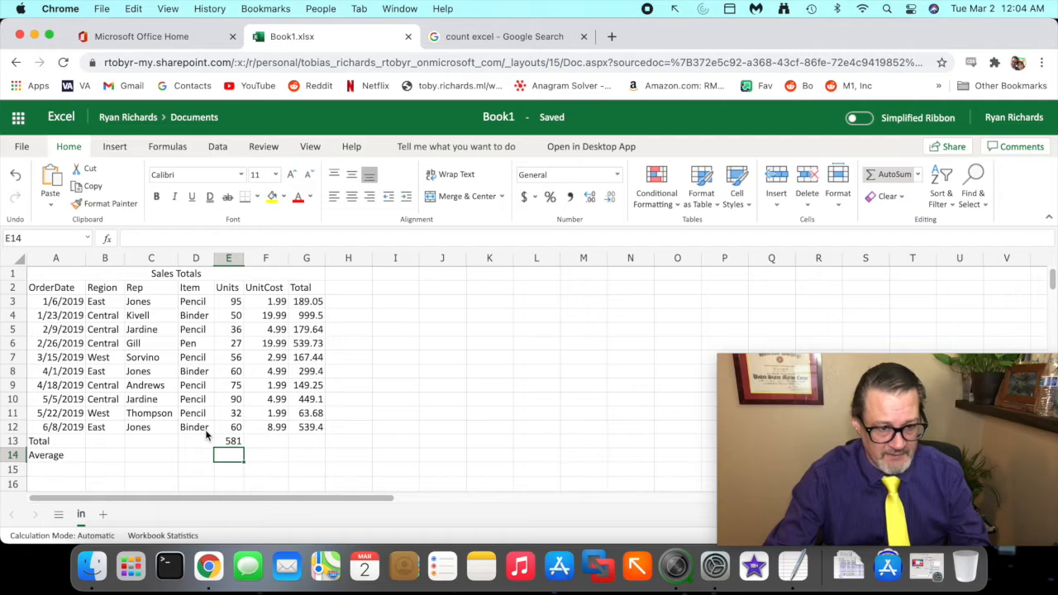
- Sum the Total column into G13 on the Total row using AutoSum
left_click(268, 442)
left_click(307, 443)
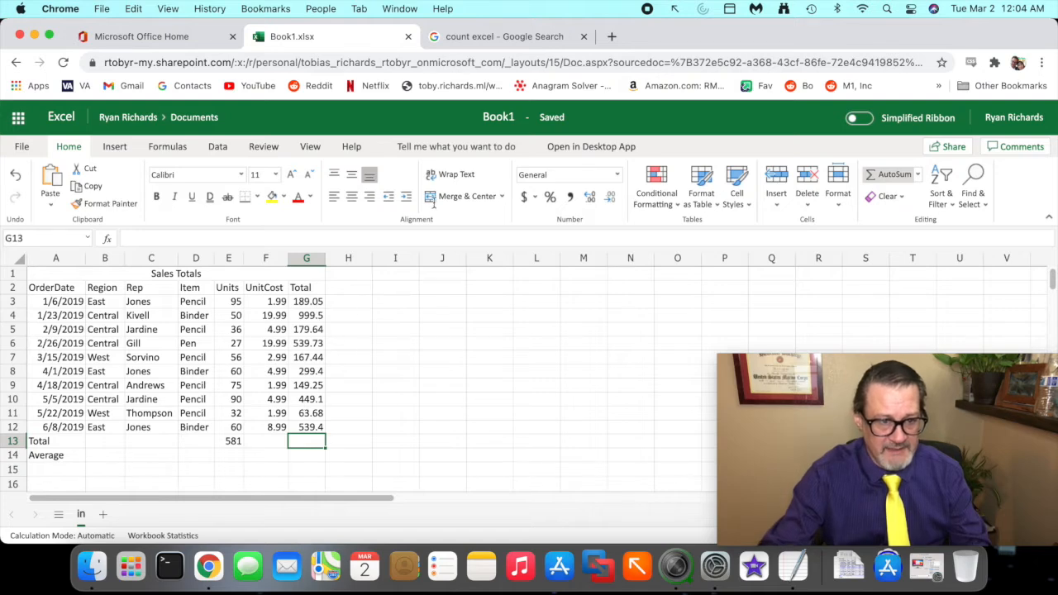
left_click(893, 174)
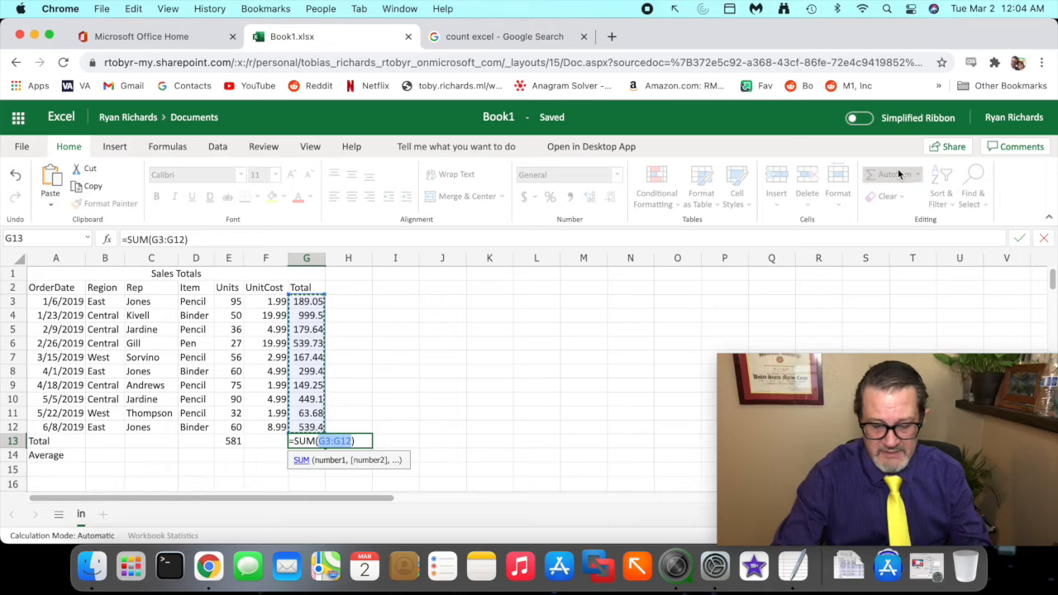
key("Return")
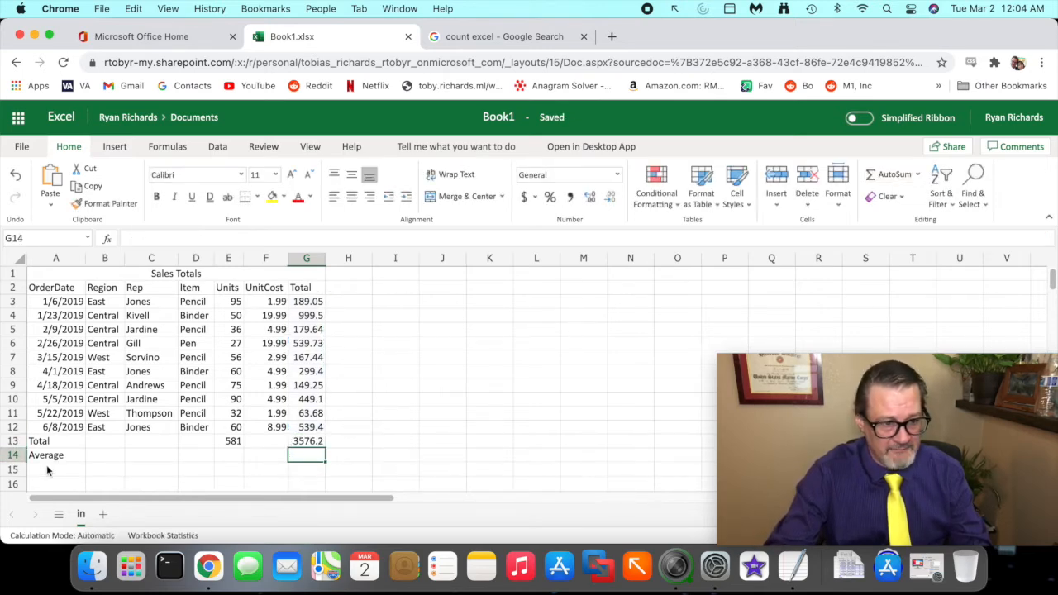
- Enter the formula =count(e3:e12) in E14 on the Average row to count the Units entries
left_click(233, 460)
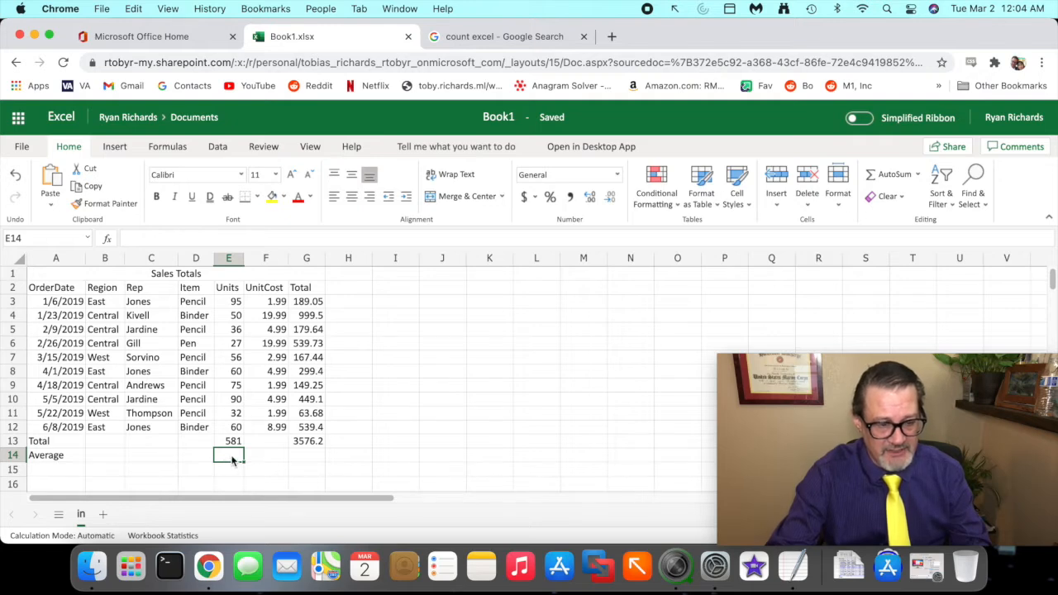
type("=")
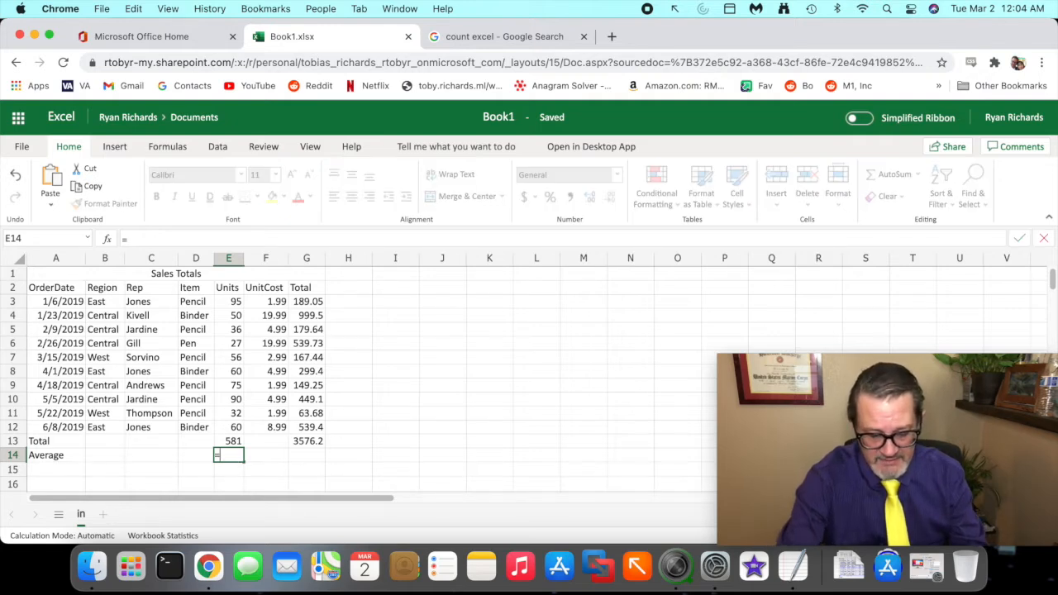
type("count")
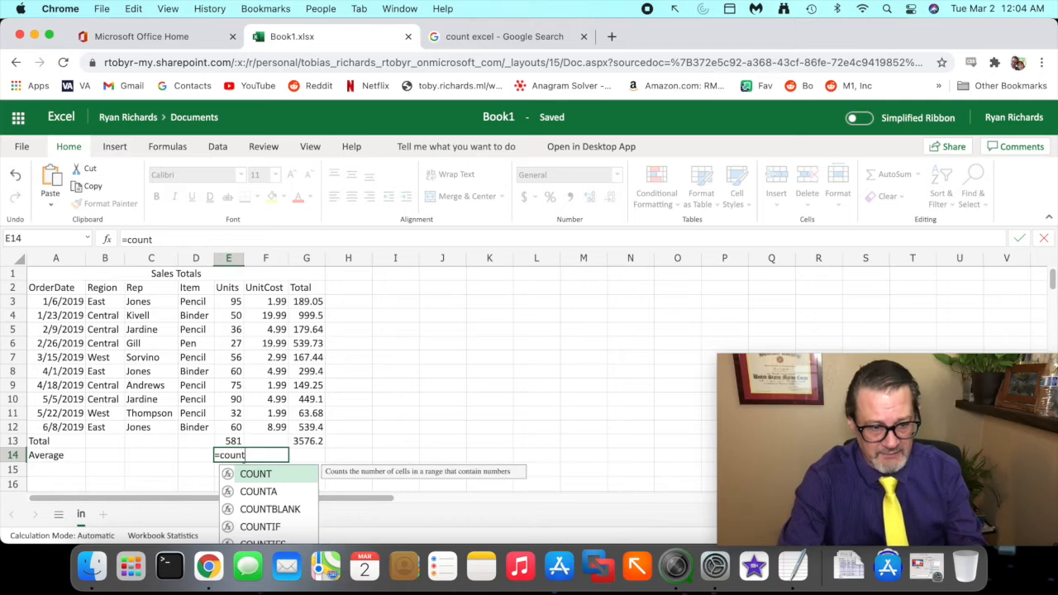
type("(")
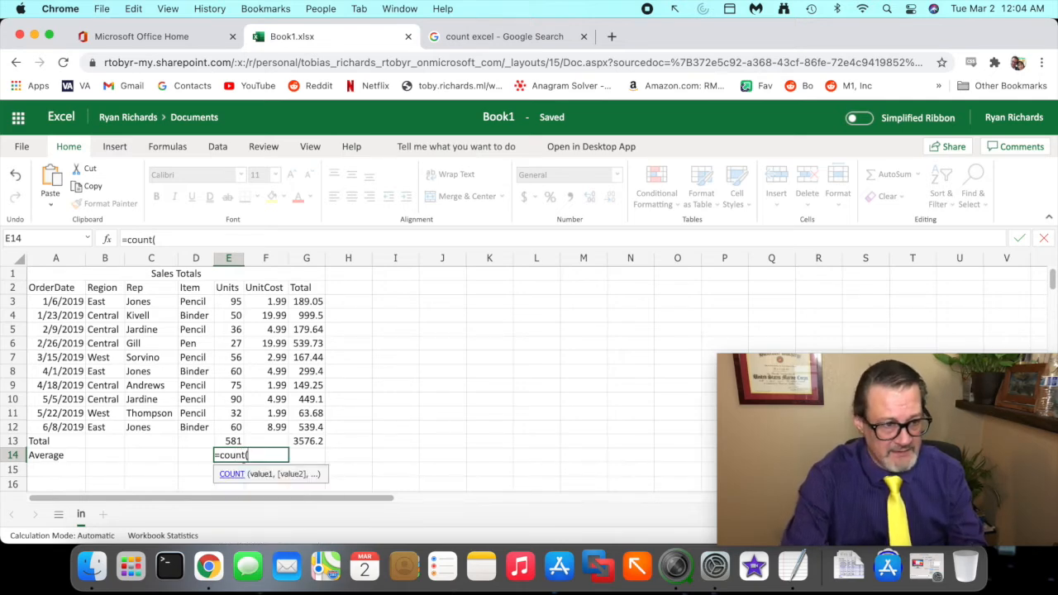
type("e3")
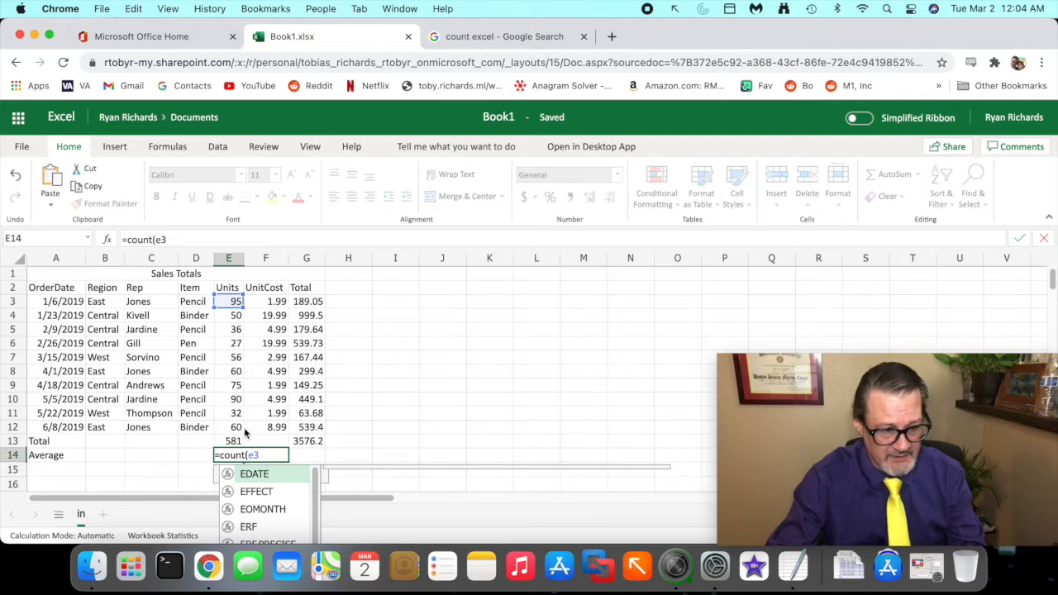
type(":")
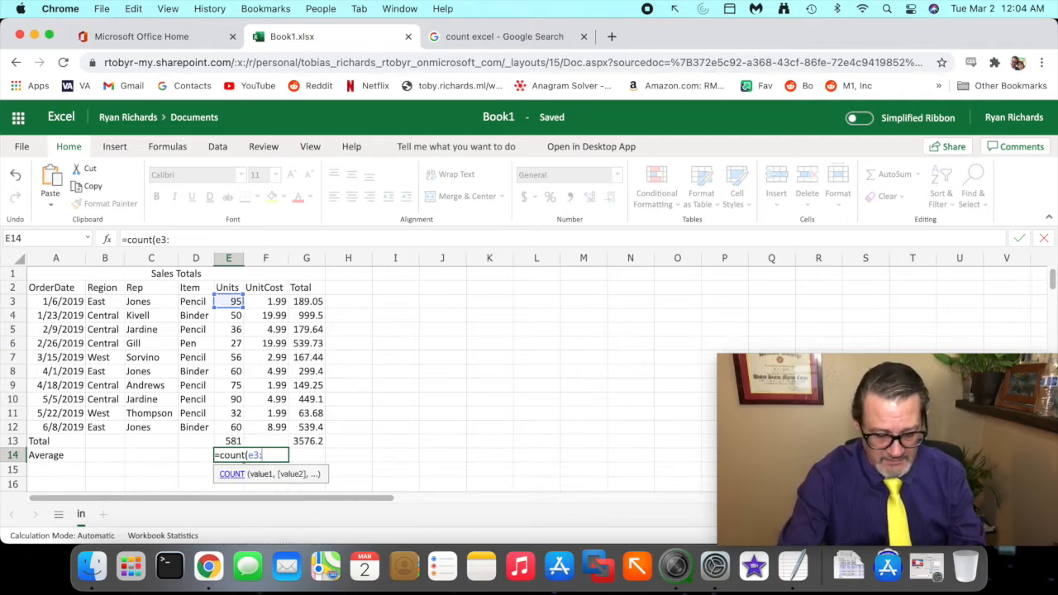
type("e")
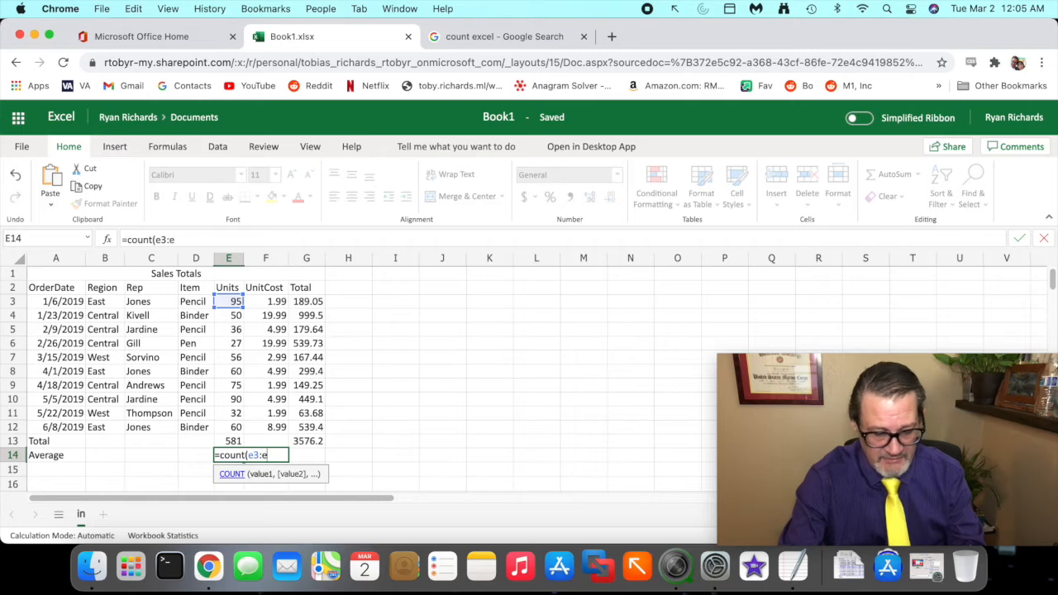
type("12")
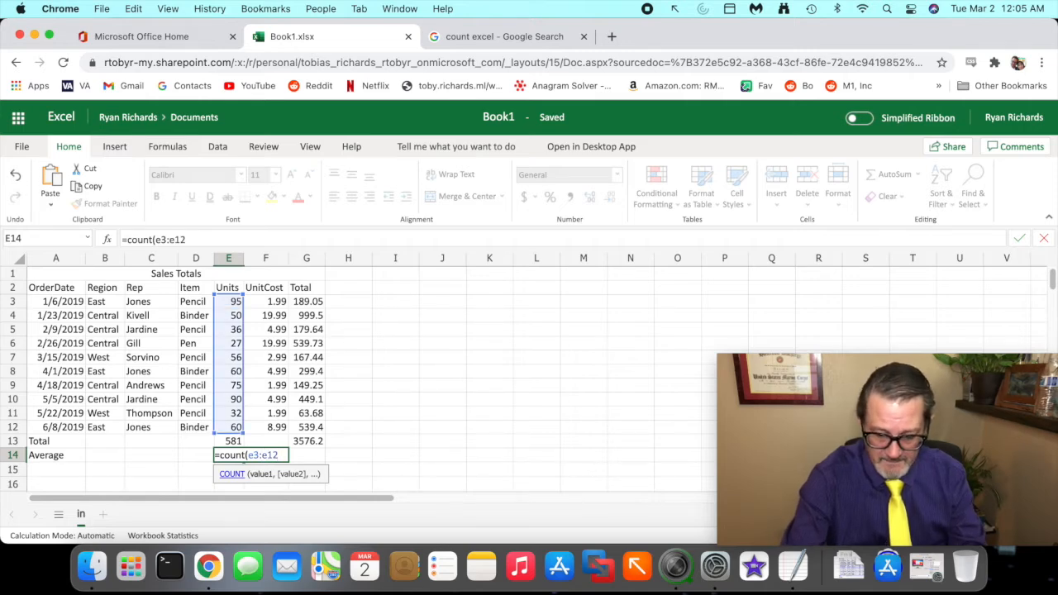
type(")")
key("Return")
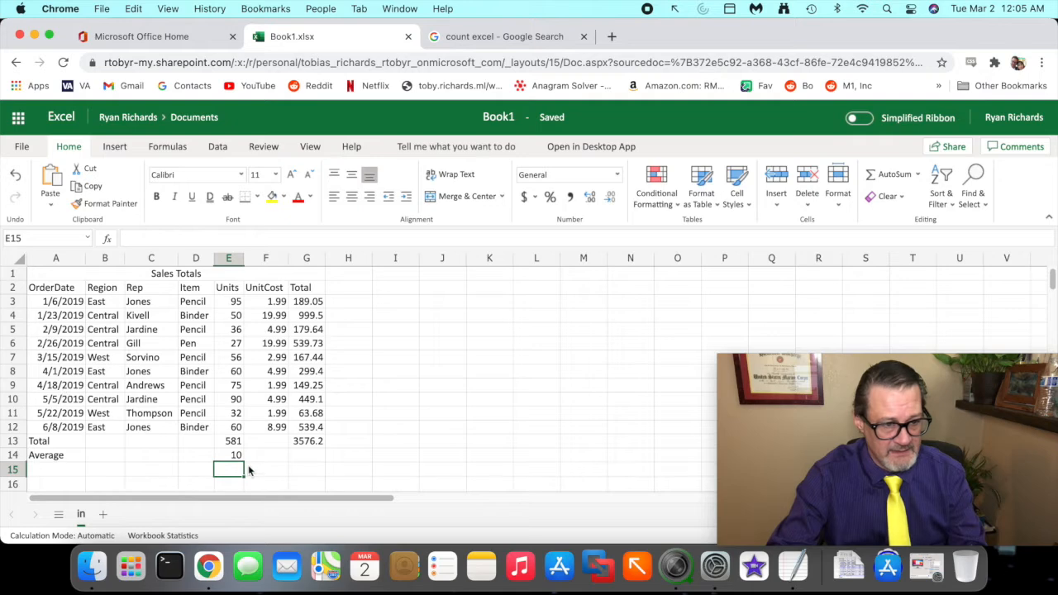
- Insert a new row above row 7 and enter 1 in its Units cell E7
right_click(23, 361)
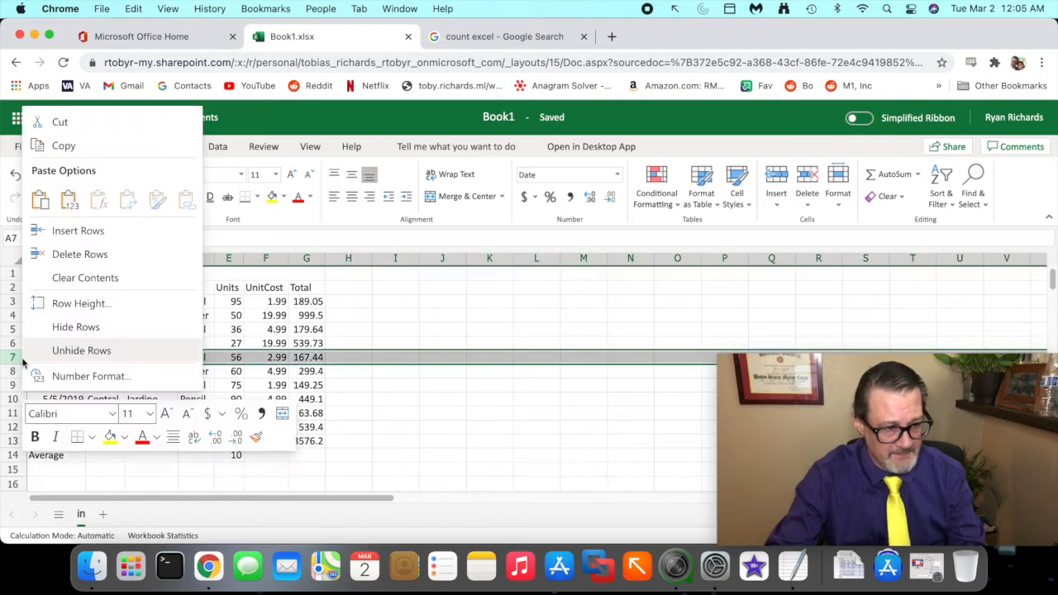
left_click(81, 235)
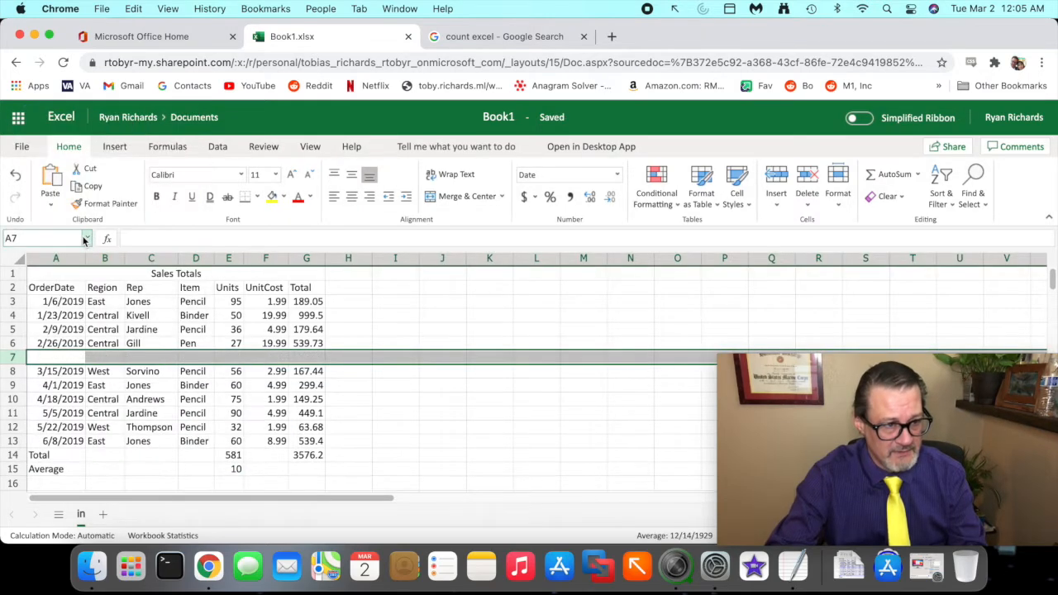
left_click(237, 359)
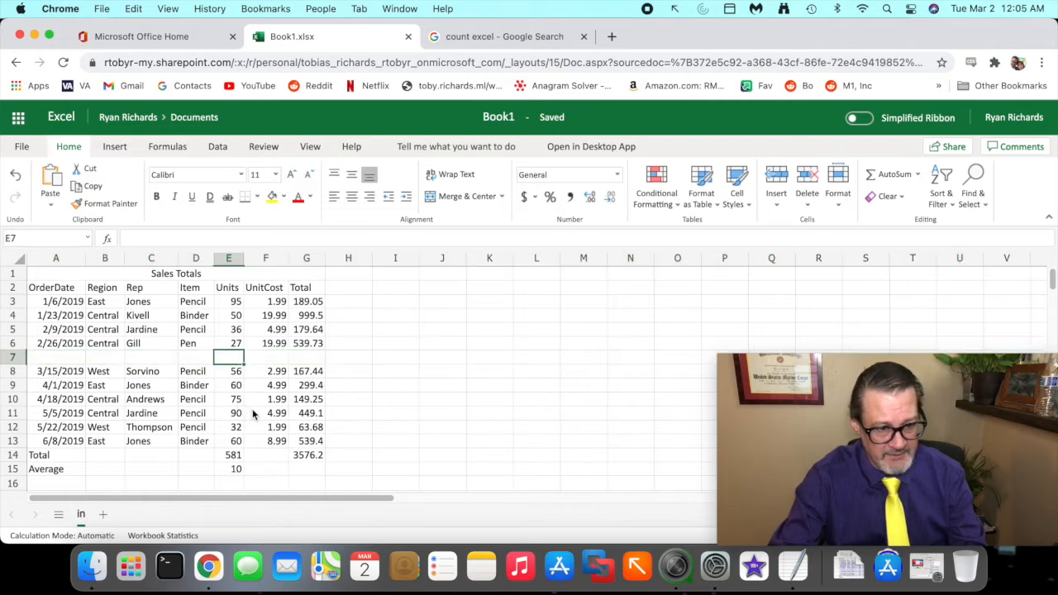
type("wer")
key("BackSpace")
key("BackSpace")
key("BackSpace")
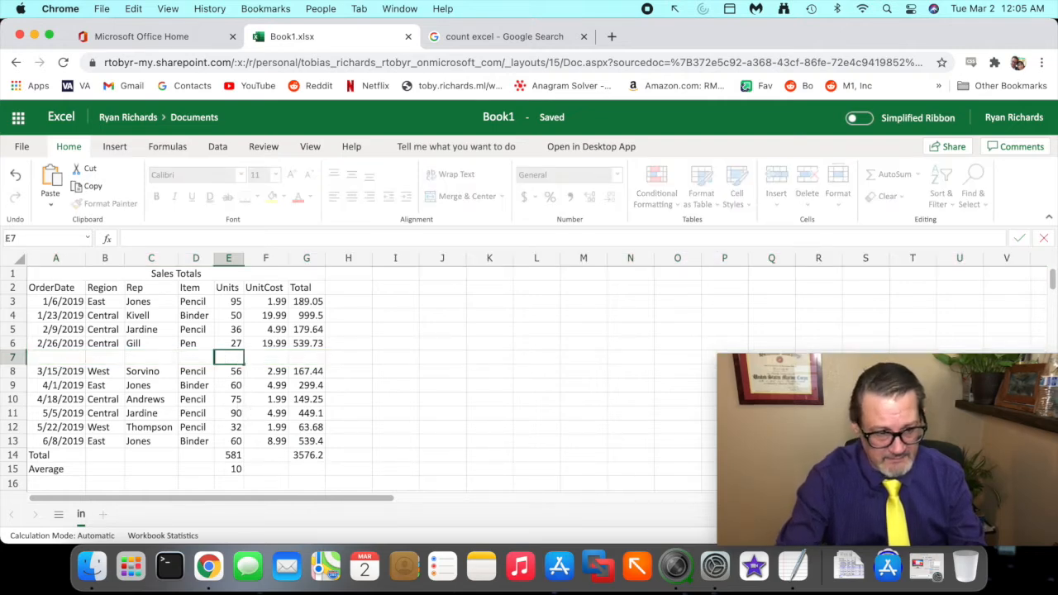
type("1")
key("Return")
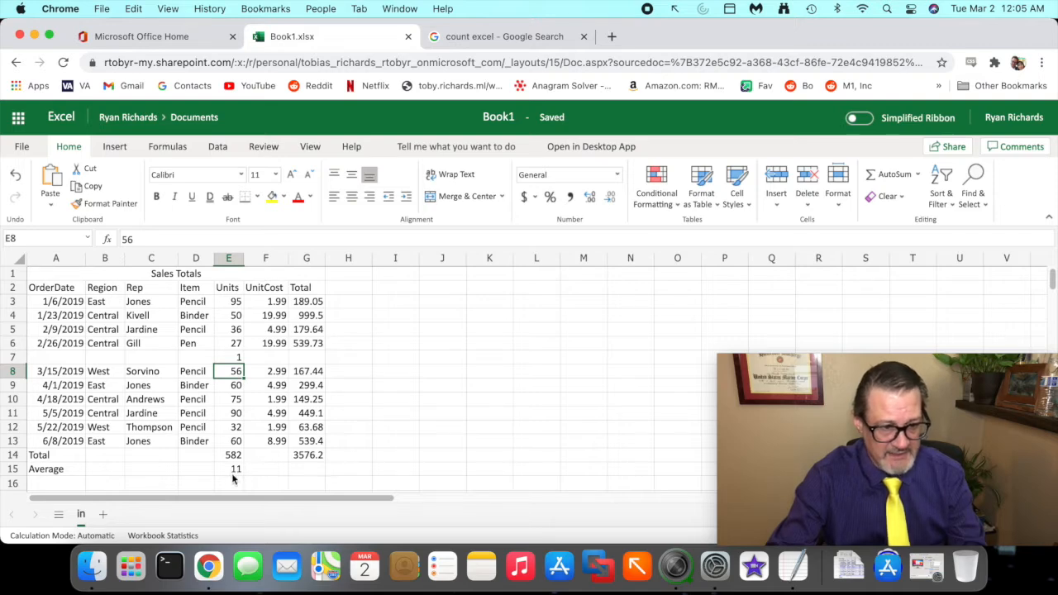
- Delete the inserted row 7
right_click(13, 359)
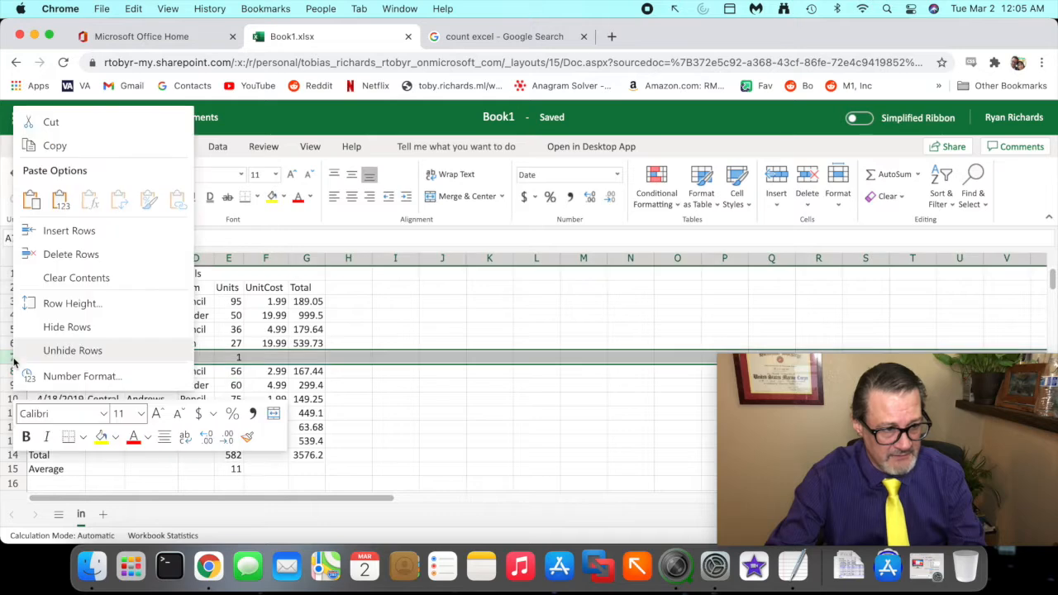
left_click(125, 254)
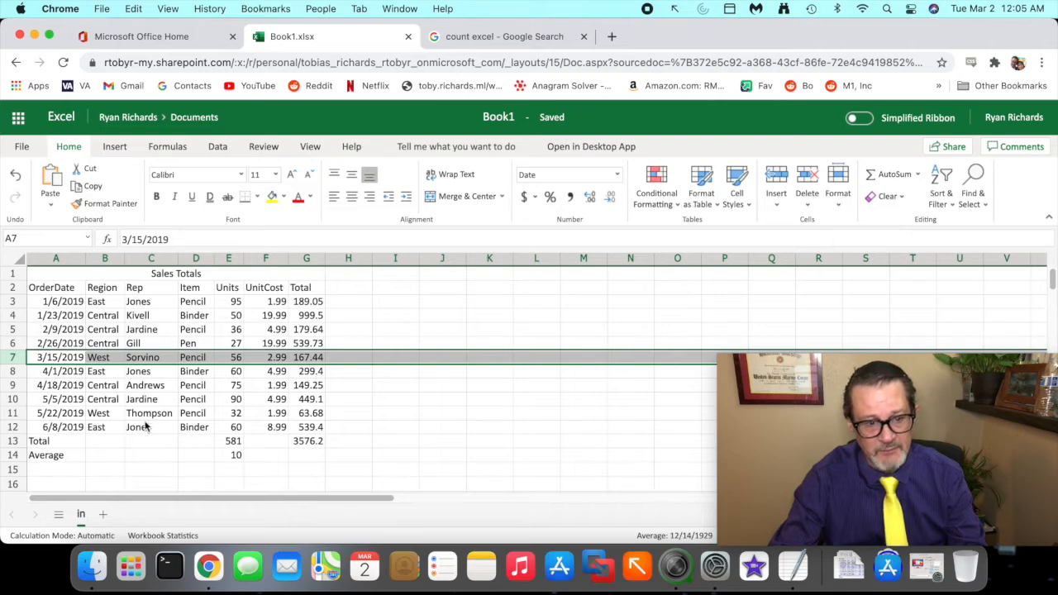
- Change E14's formula to =E13 / COUNT(E3:E12) to calculate the average Units
left_click(229, 454)
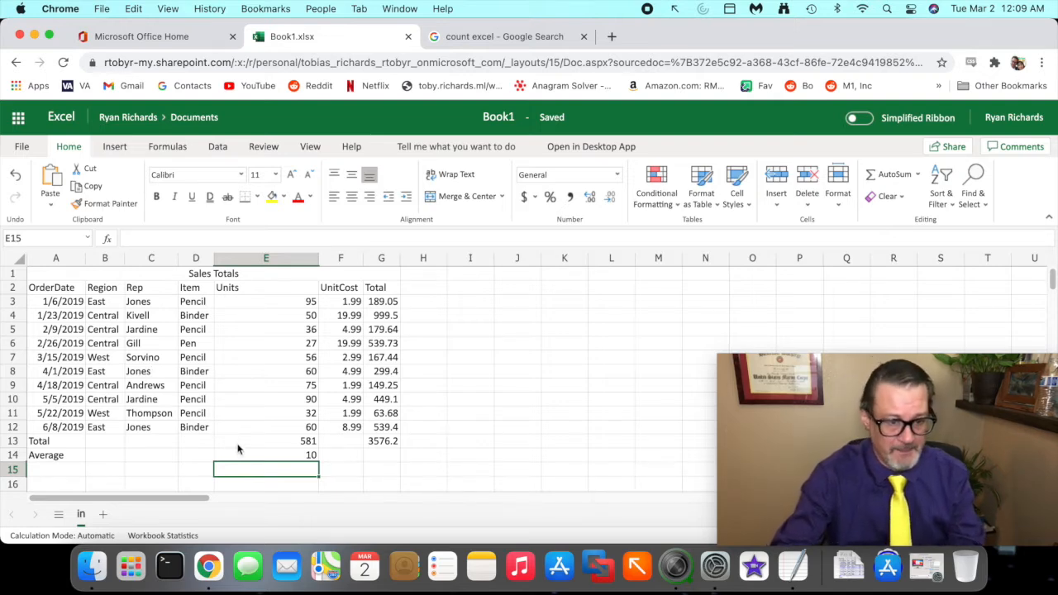
left_click(238, 456)
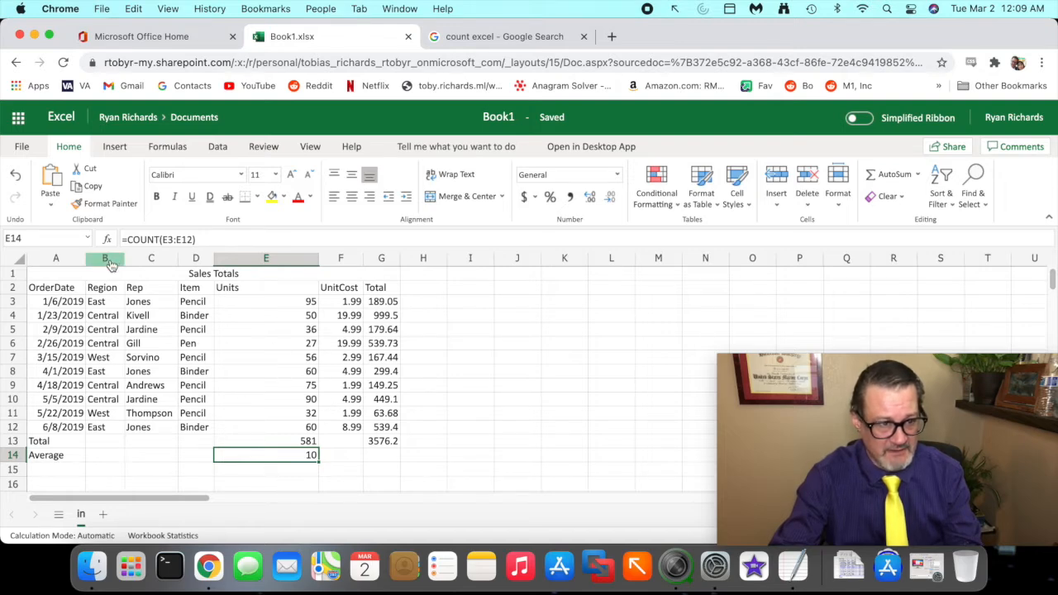
left_click(128, 240)
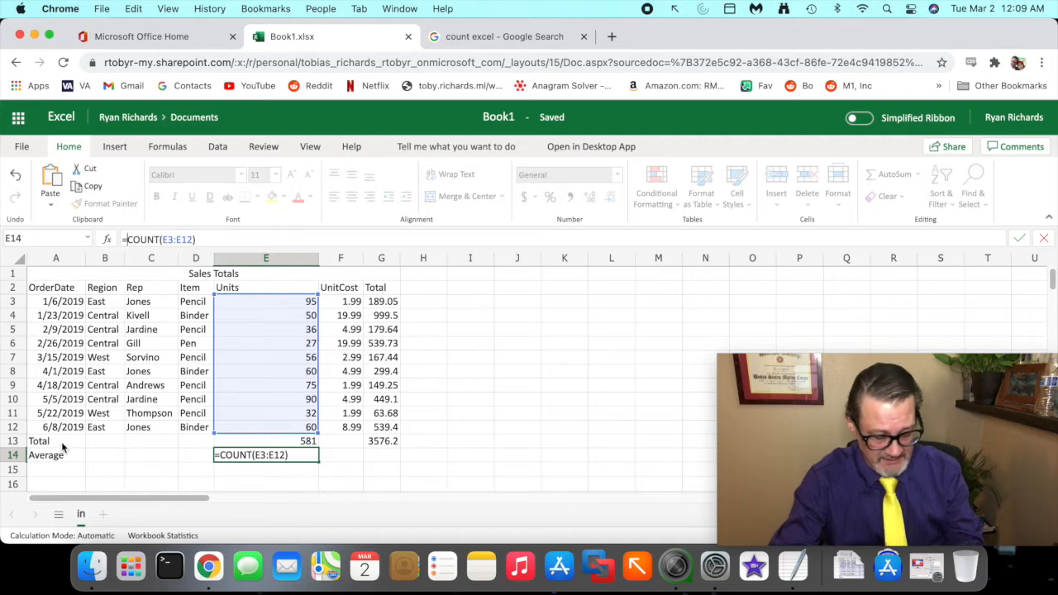
left_click_drag(12, 440, 247, 436)
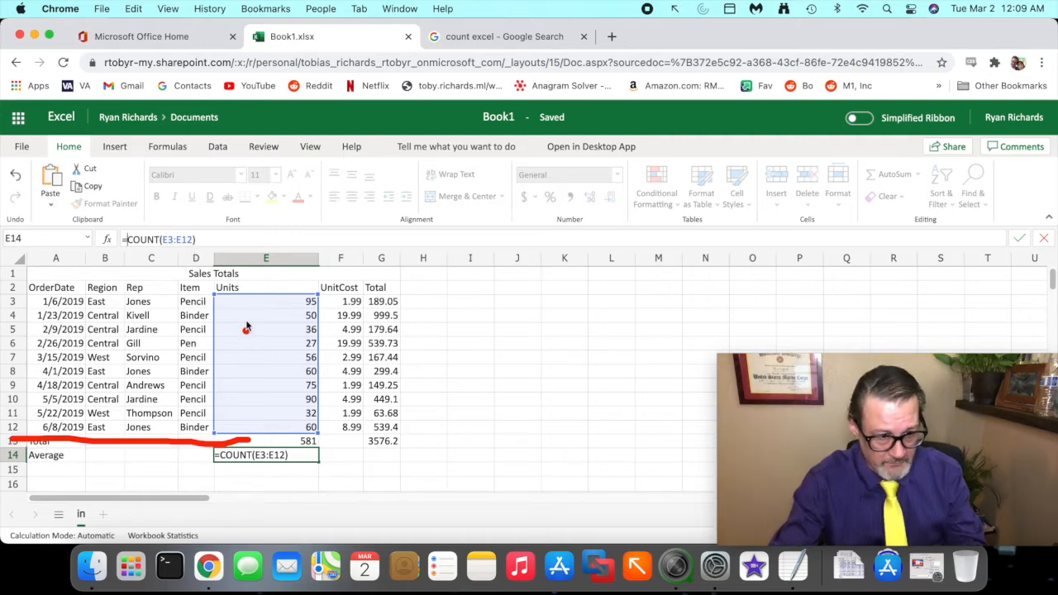
left_click_drag(249, 258, 250, 434)
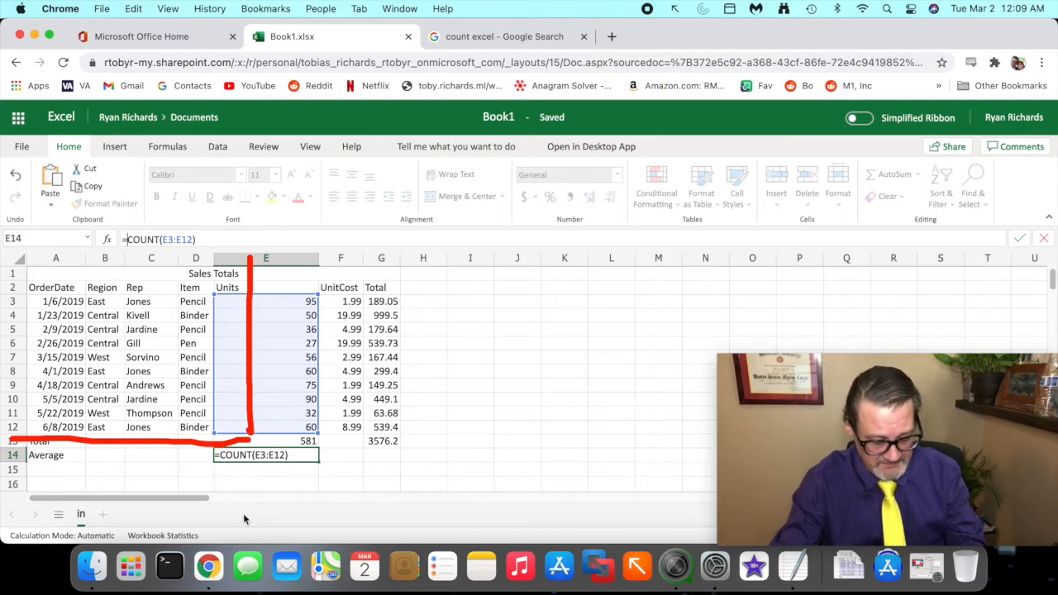
key("Escape")
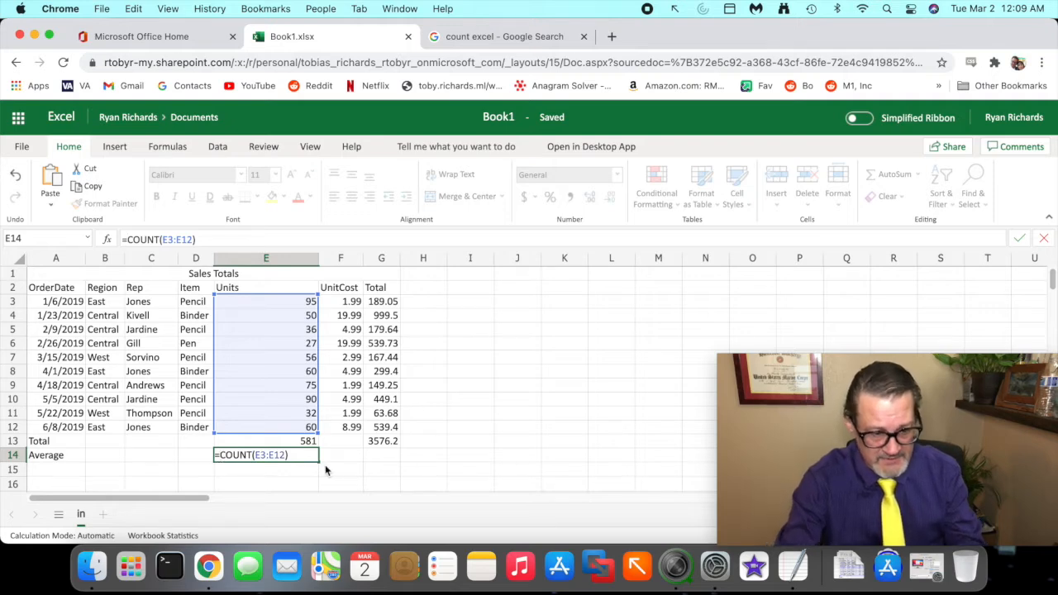
type("E1")
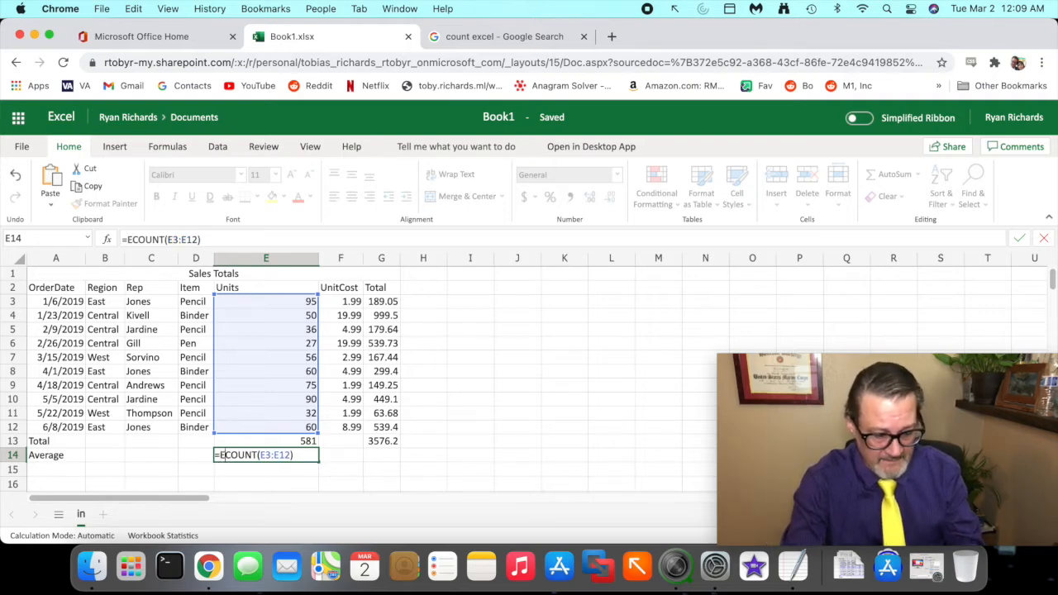
type("3")
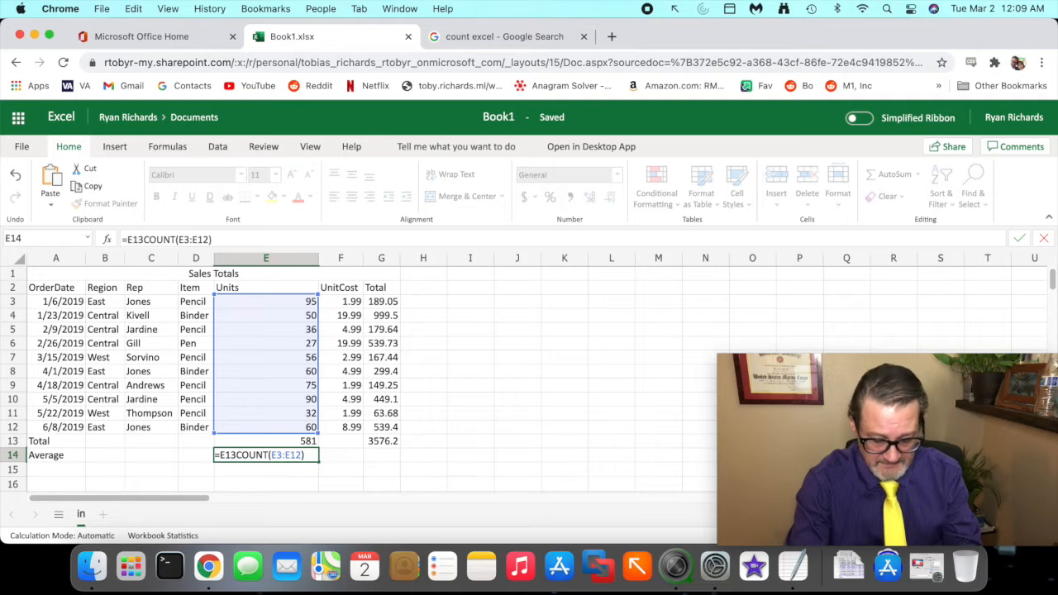
type(" /")
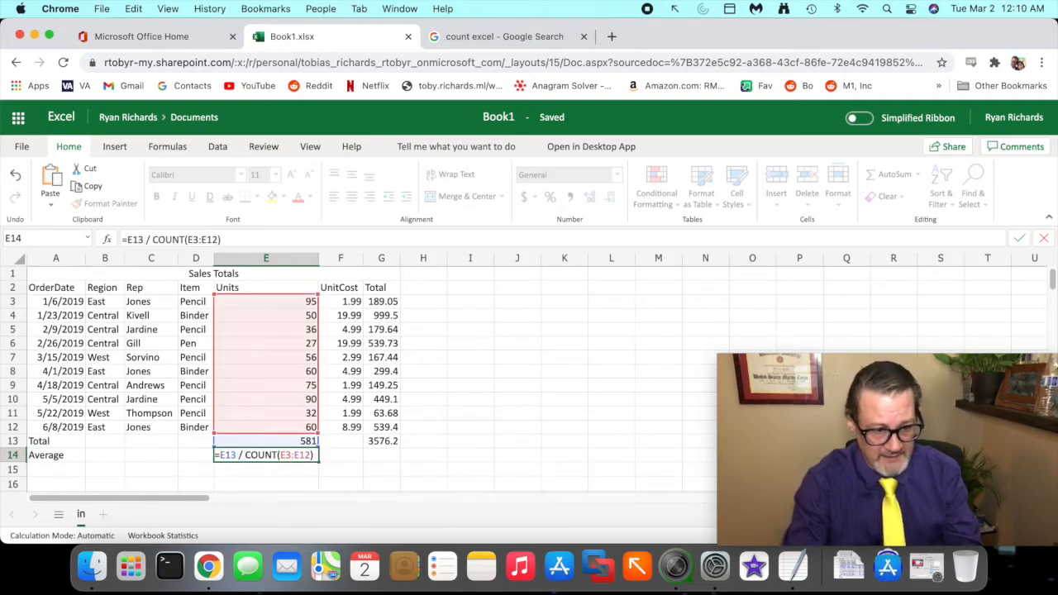
key("Return")
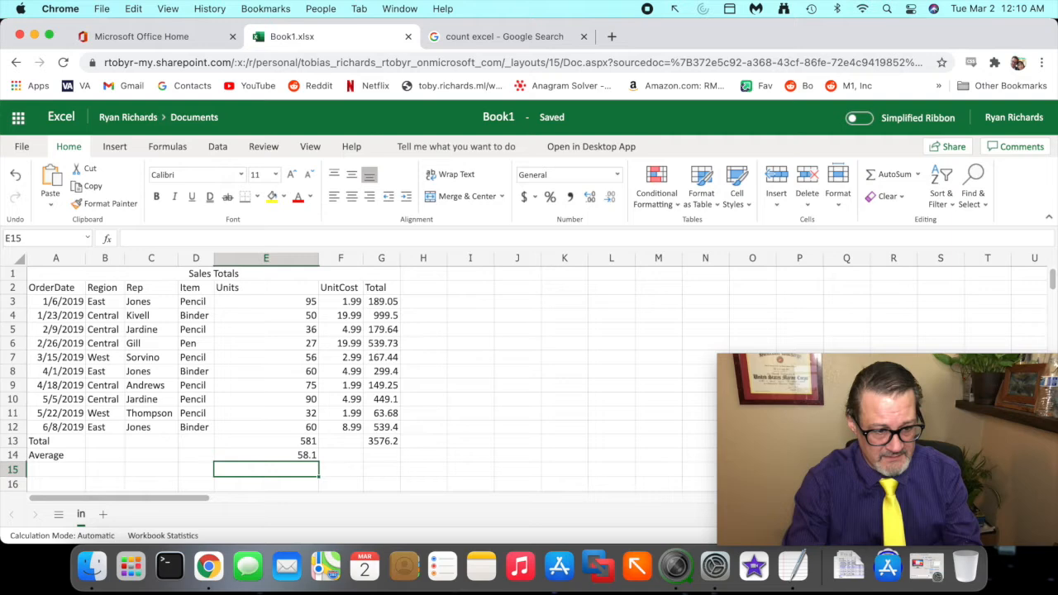
- Enter the formula =count(G3:G12) in G14 on the Average row to count the Total entries
left_click(304, 456)
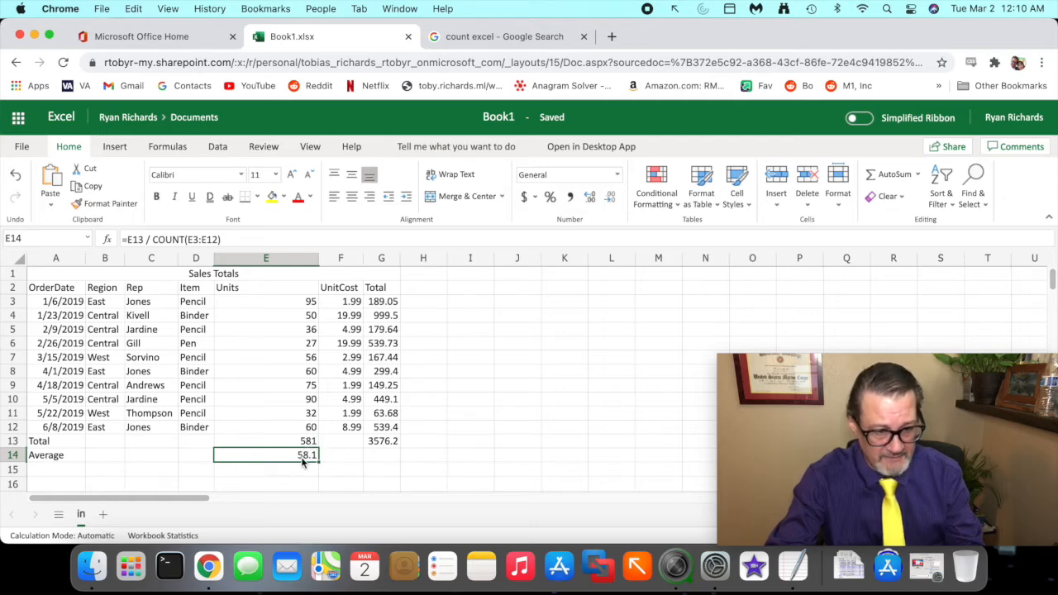
left_click(382, 449)
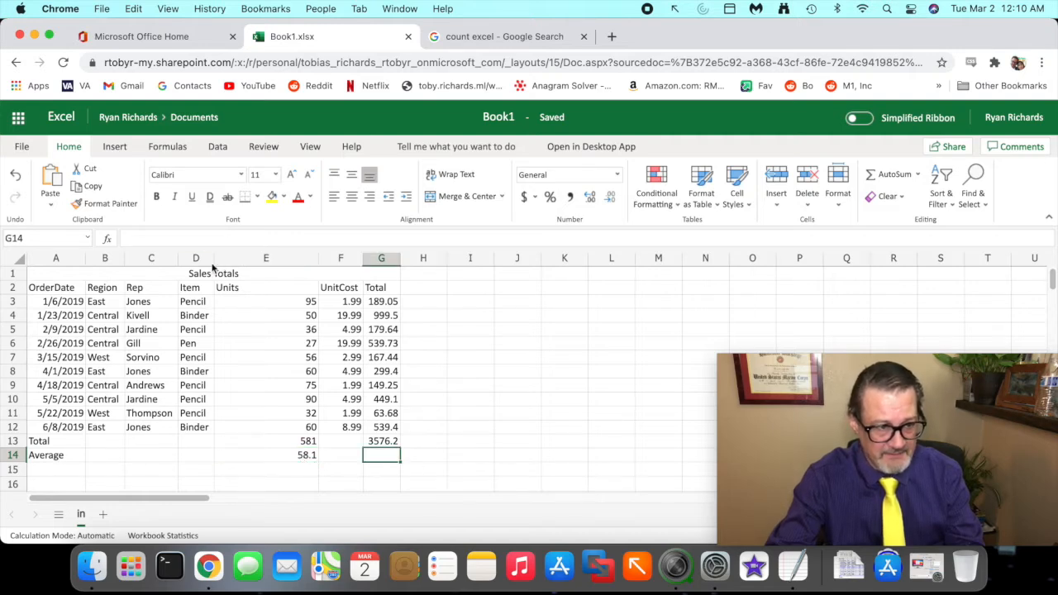
left_click(201, 237)
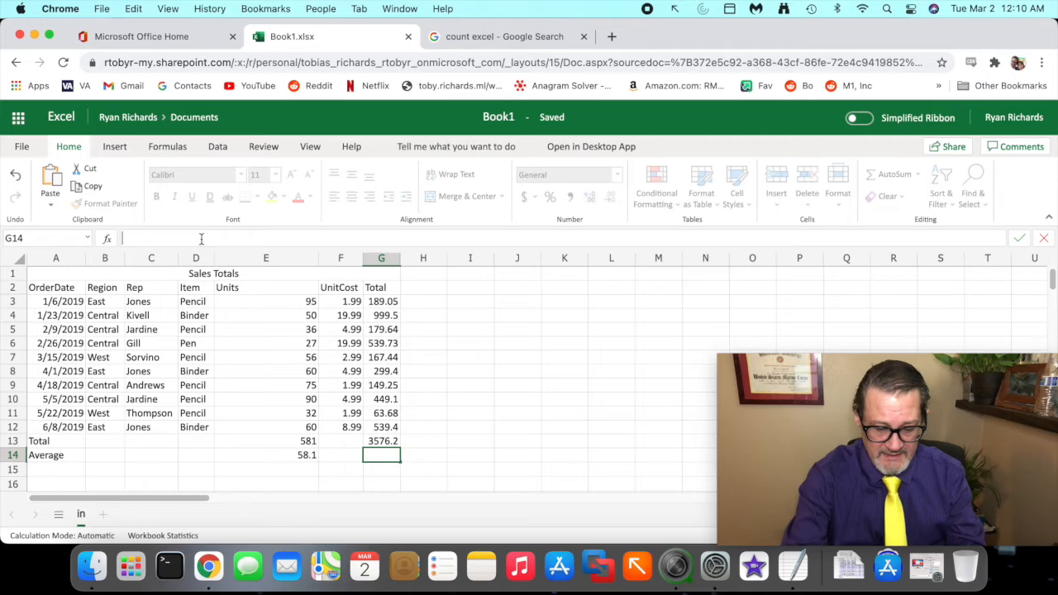
type("=")
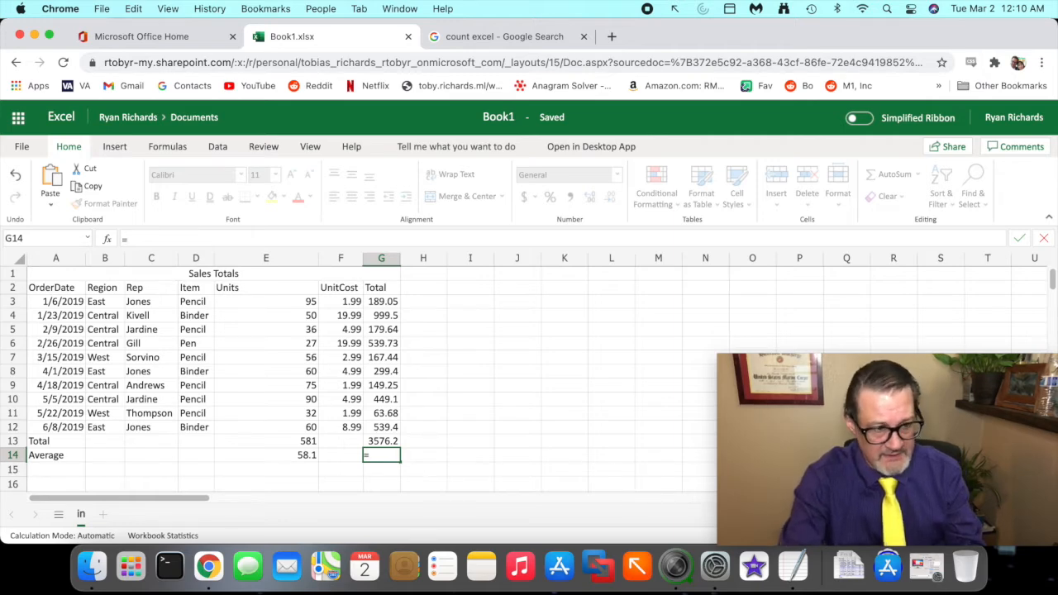
type("count")
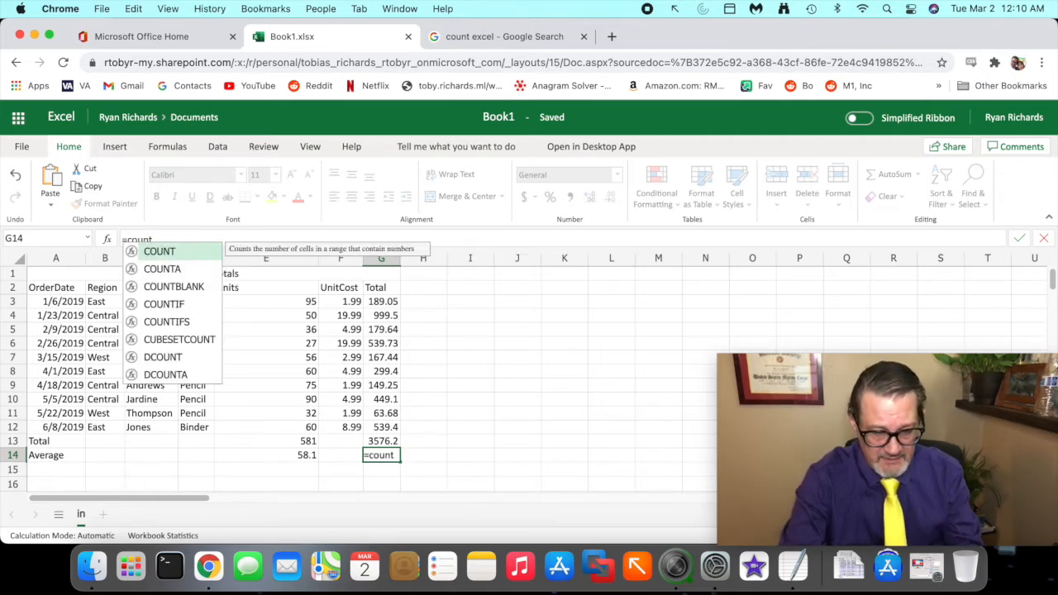
type("(")
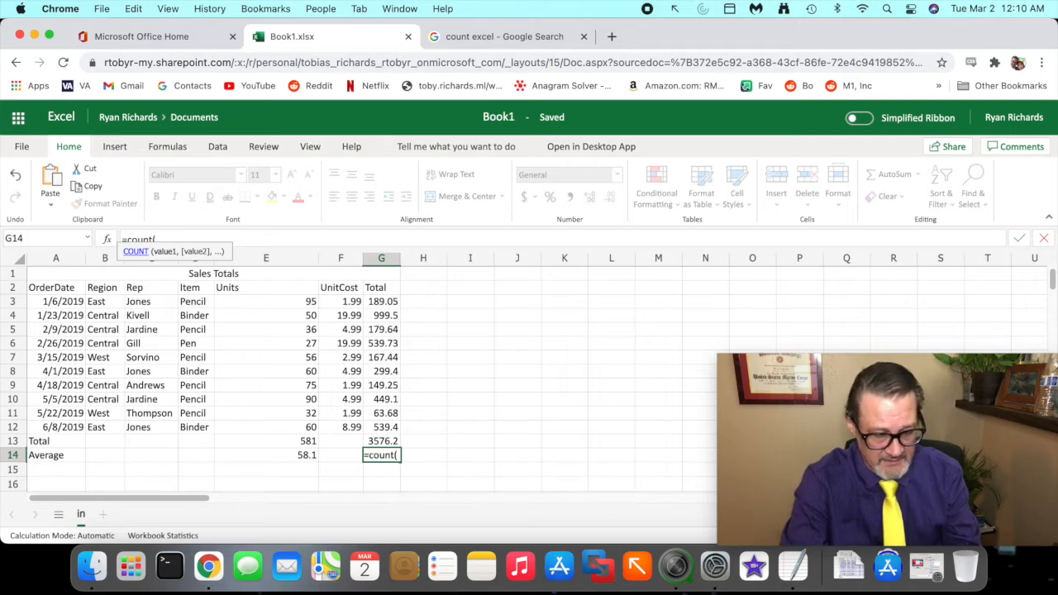
type("G")
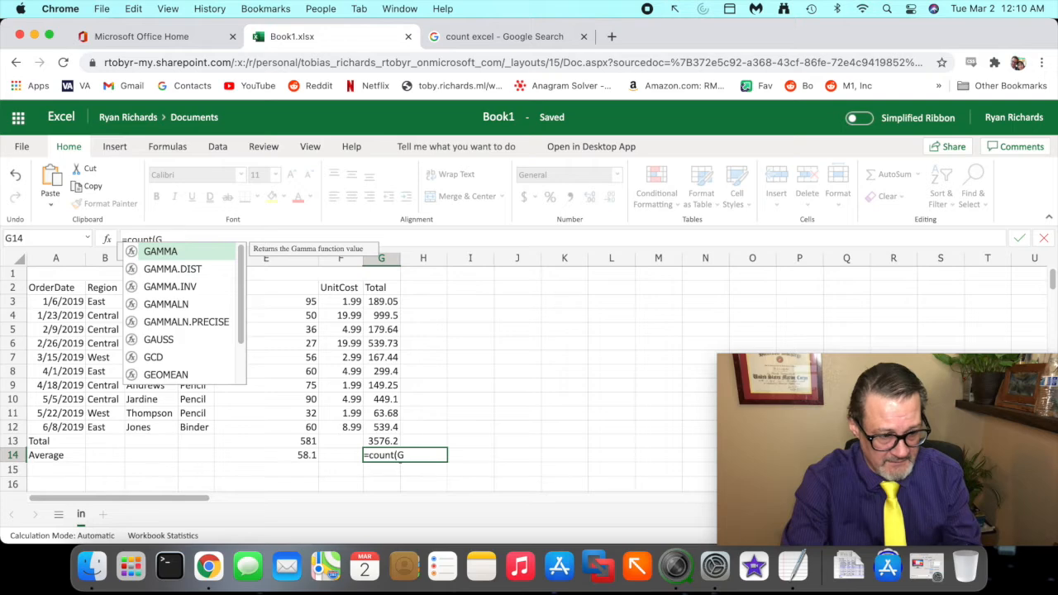
type("3")
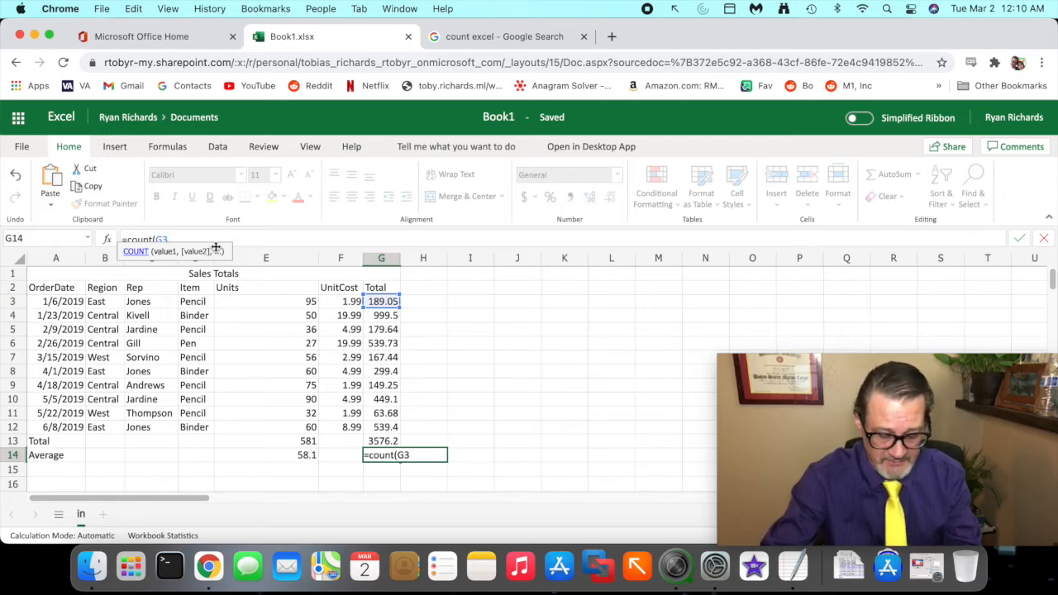
type(":")
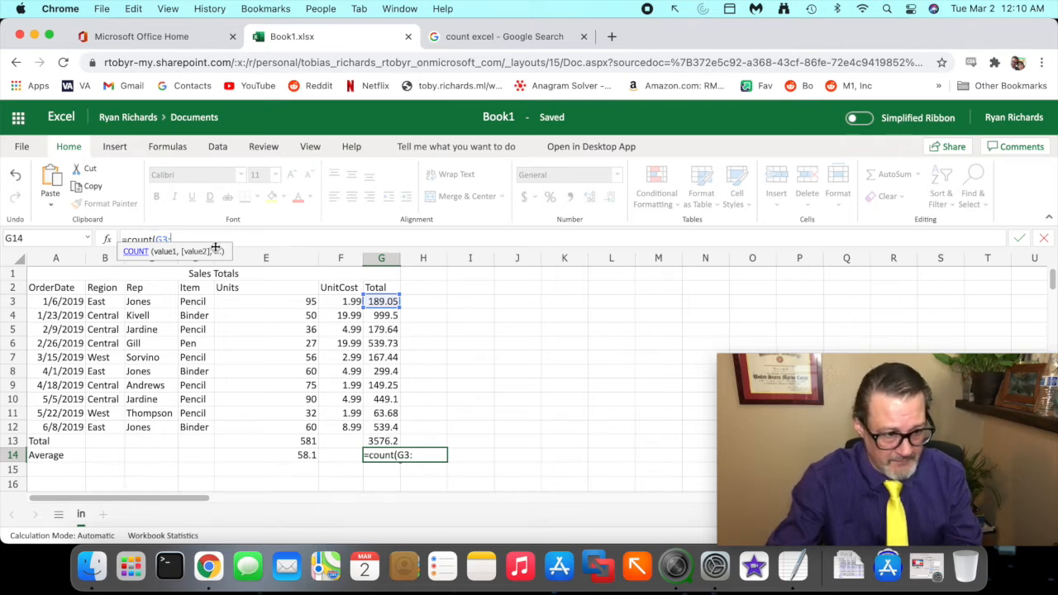
type("G1")
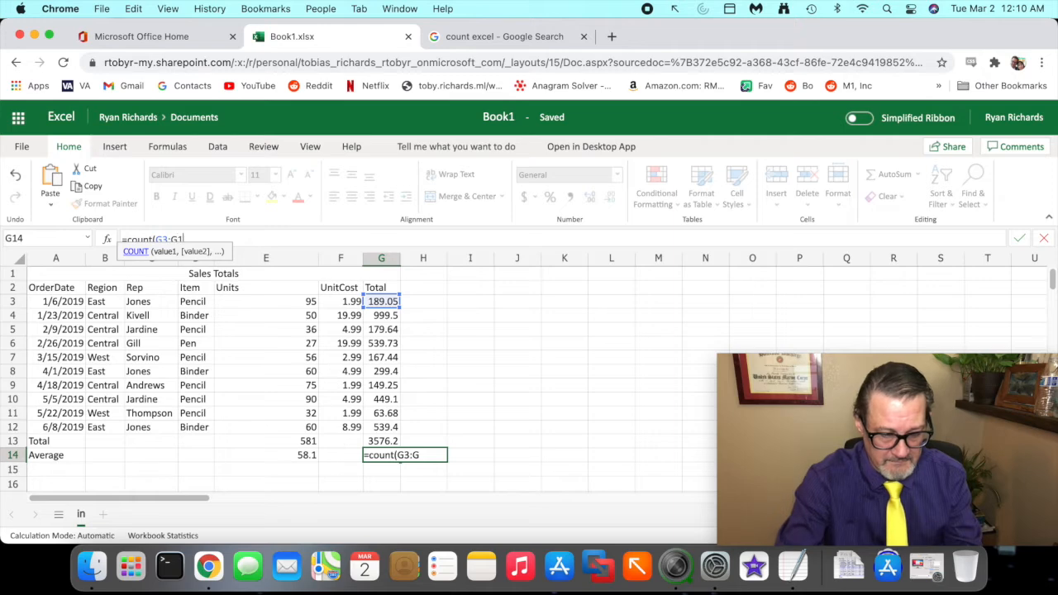
type("2)")
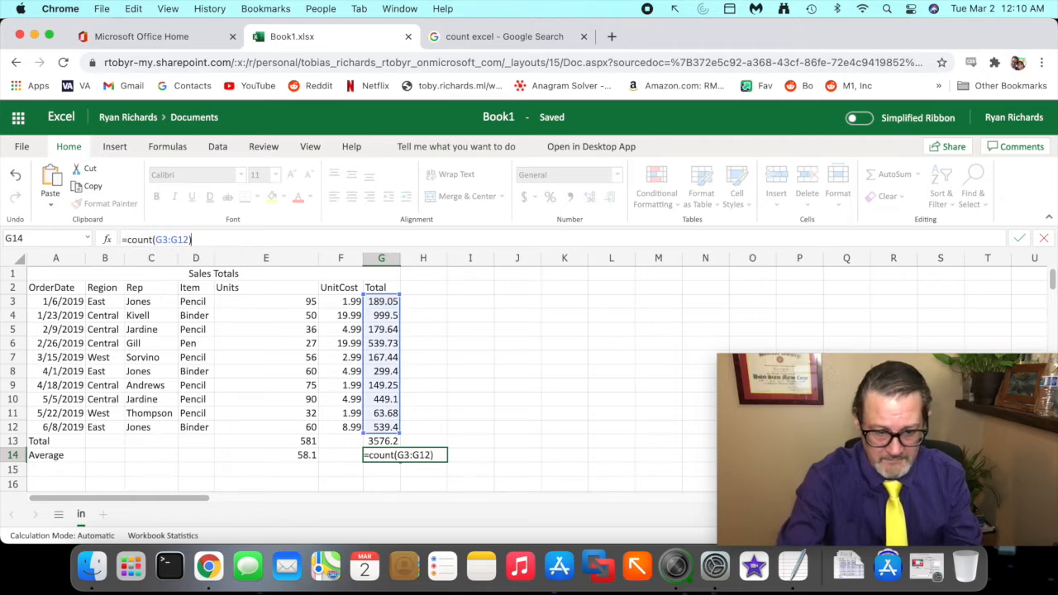
key("Return")
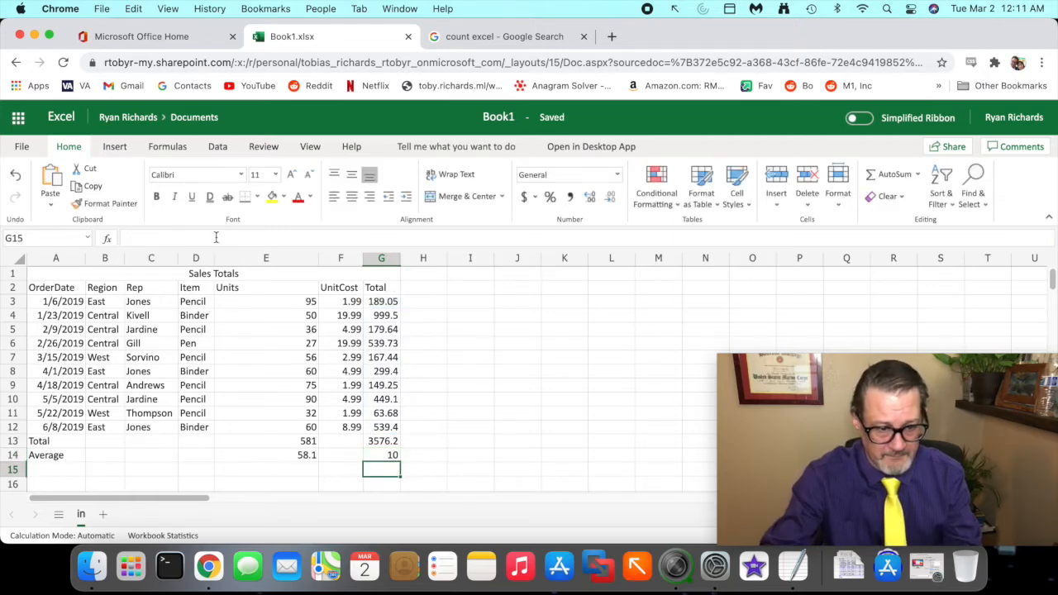
- Change G14's formula to =G13 / COUNT(G3:G12) to calculate the average Total
left_click(385, 455)
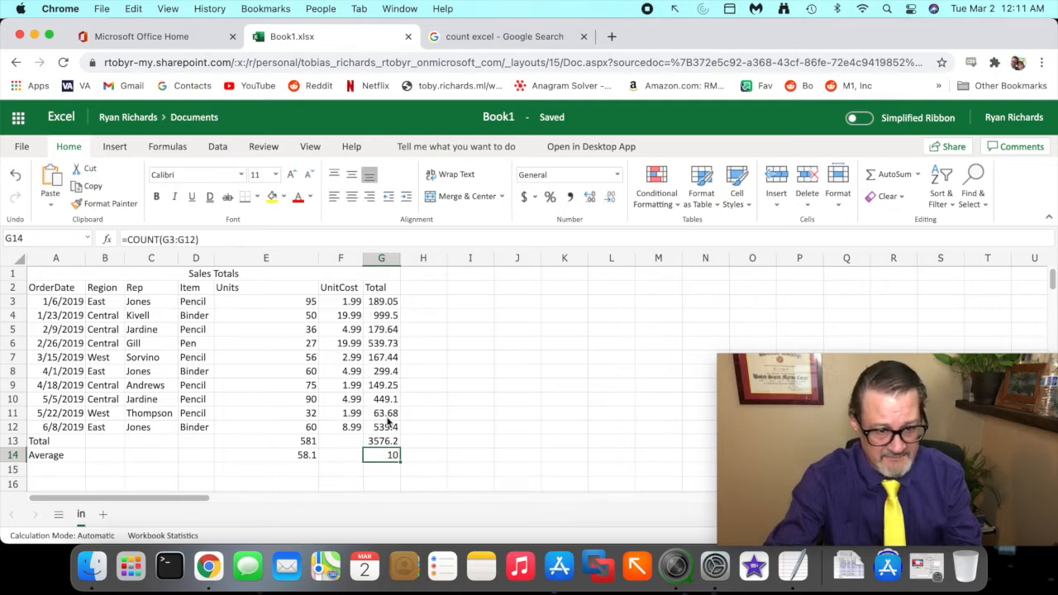
left_click(128, 239)
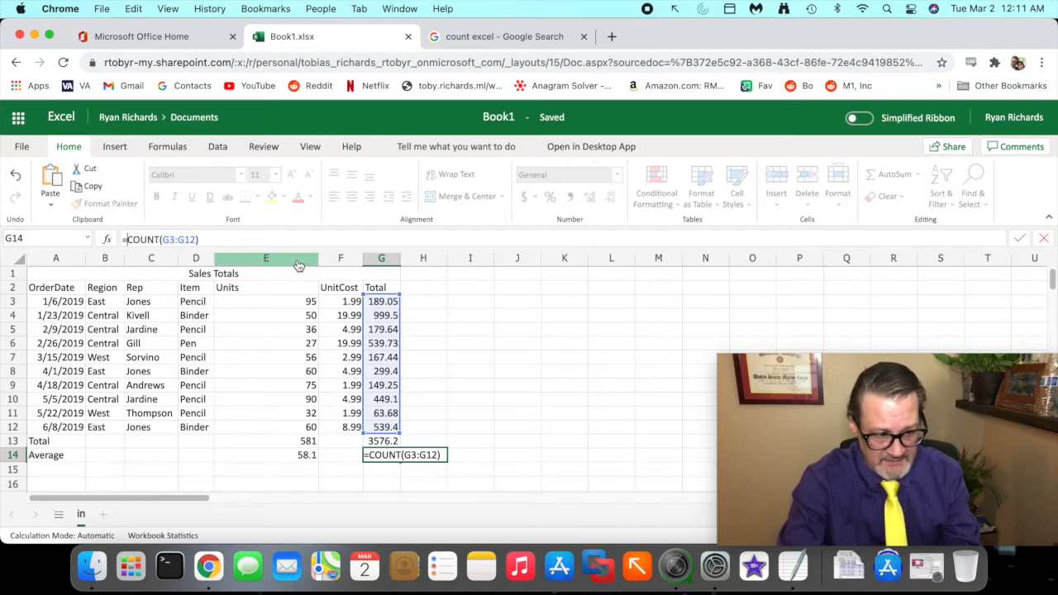
type("G1")
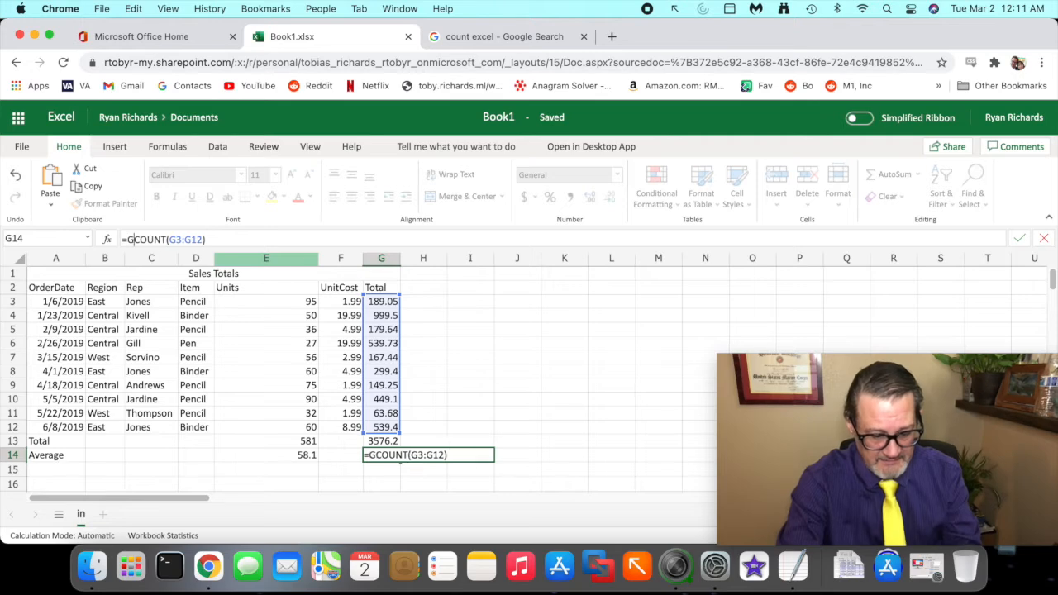
type("3")
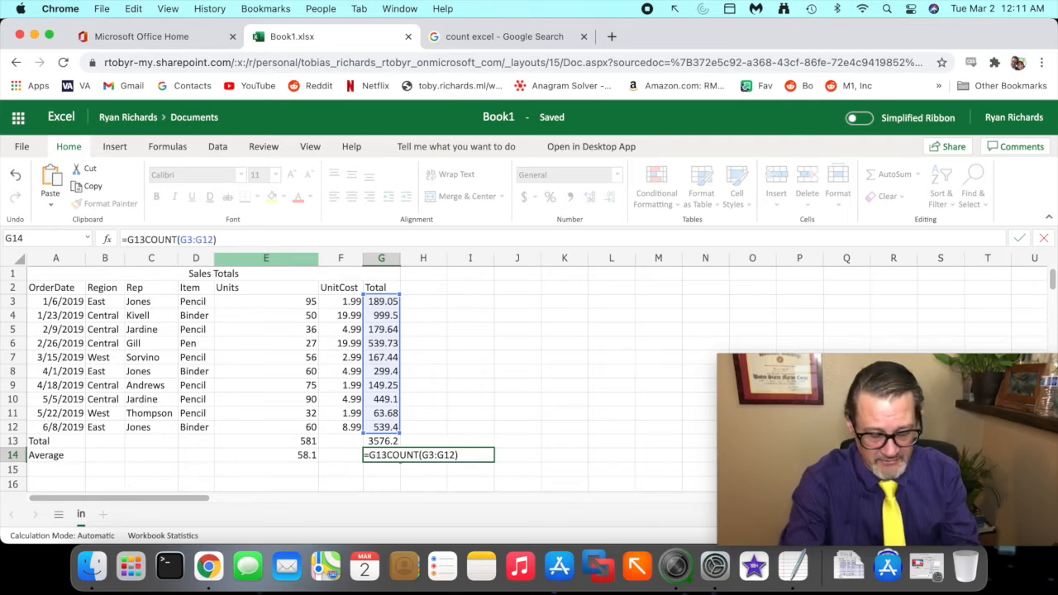
type(" /")
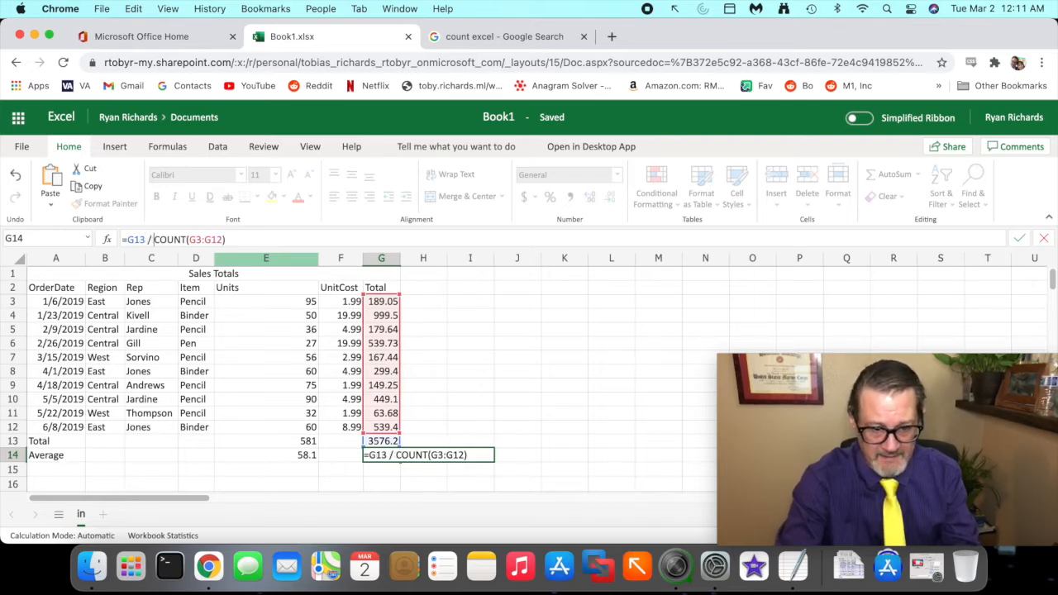
key("Return")
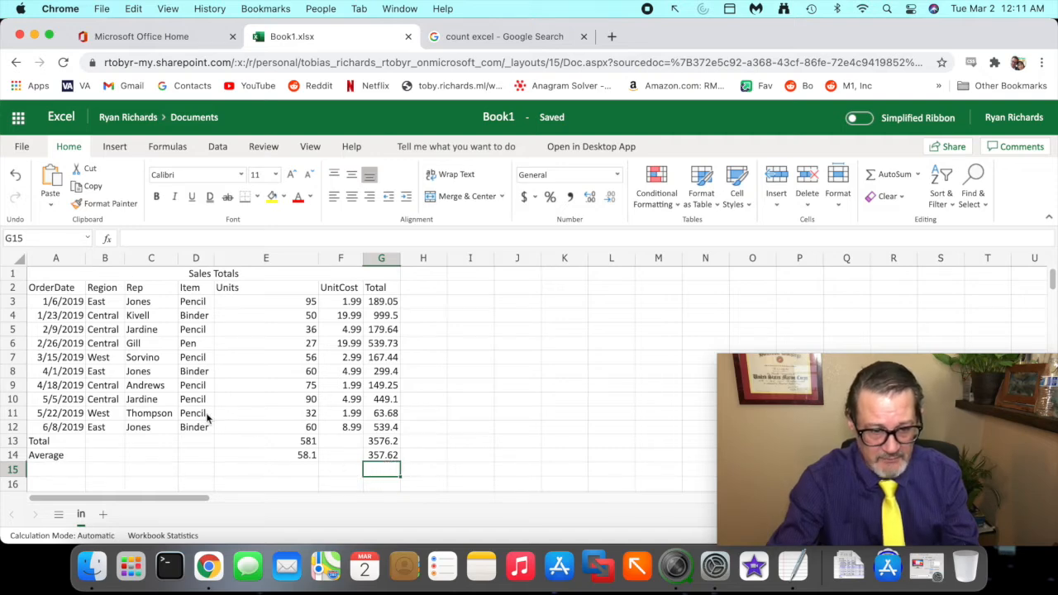
right_click(15, 358)
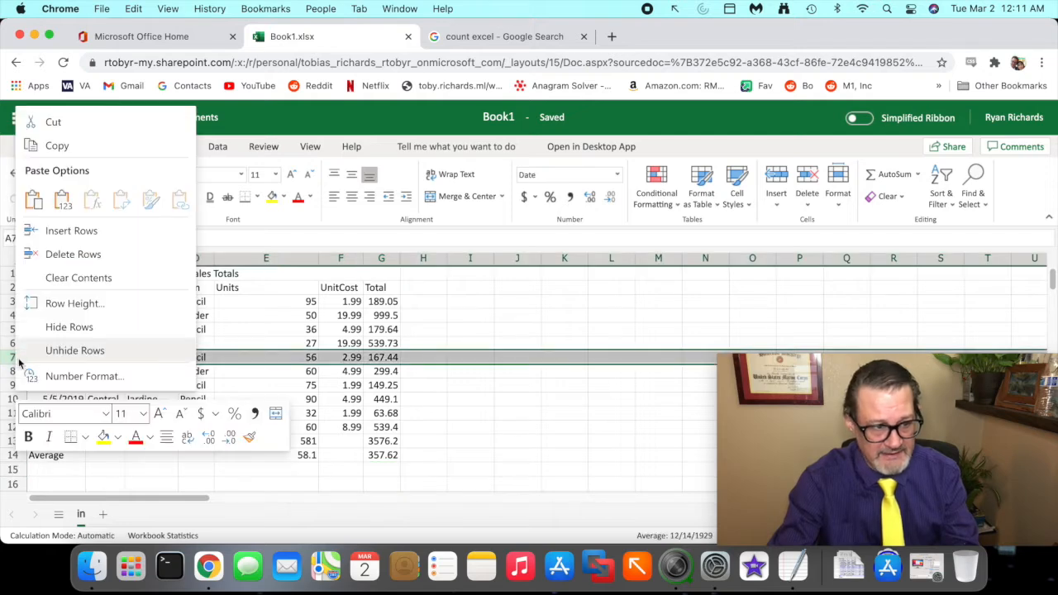
left_click(109, 257)
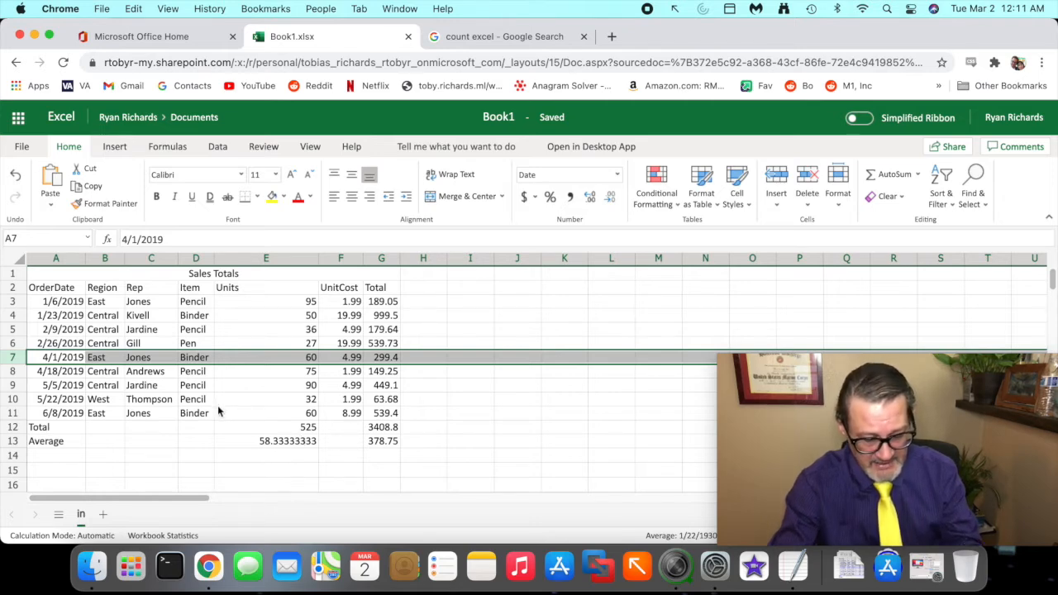
key("super+z")
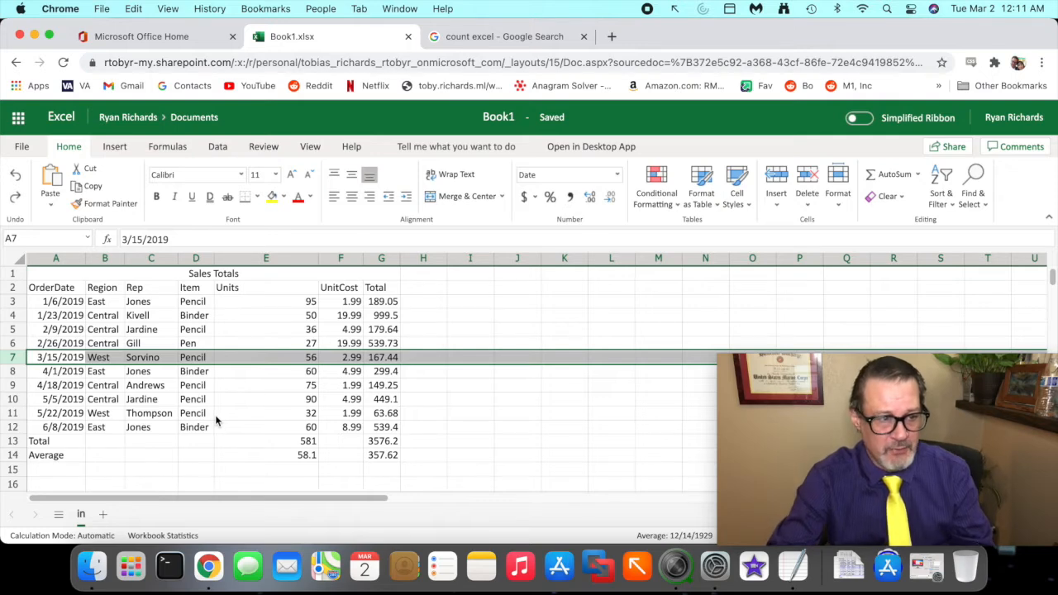
- Insert a blank row above the Sales Totals title row
left_click(18, 275)
right_click(19, 275)
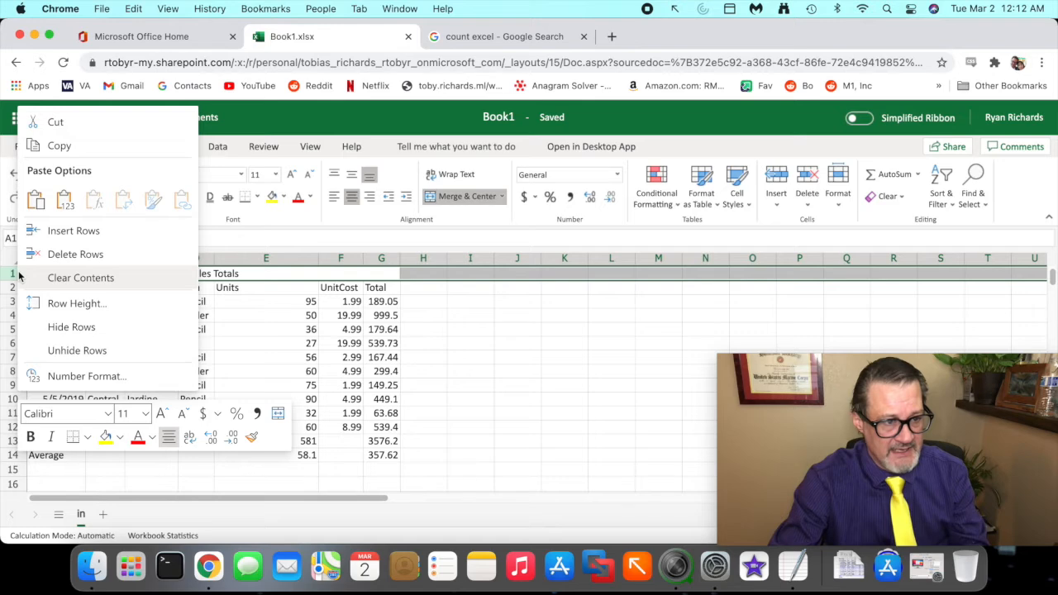
left_click(51, 230)
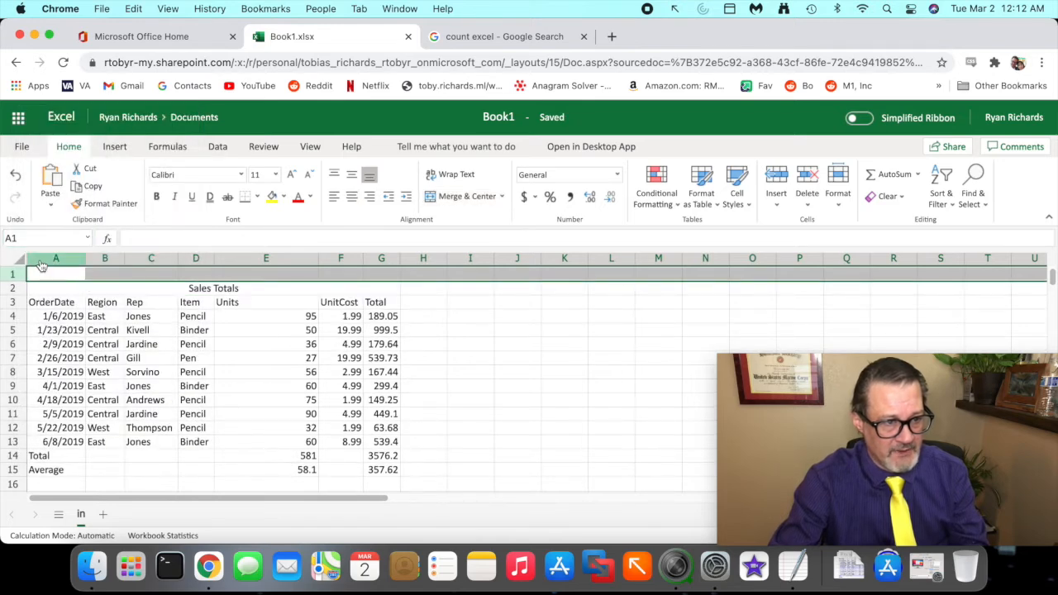
- Insert a blank column before the OrderDate column
left_click(41, 260)
right_click(40, 262)
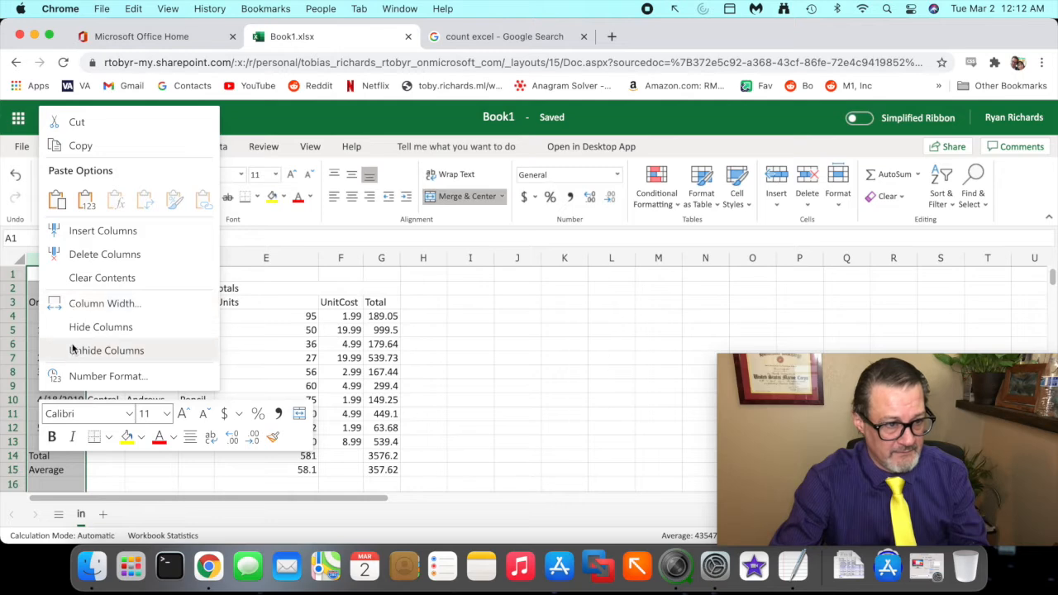
left_click(99, 231)
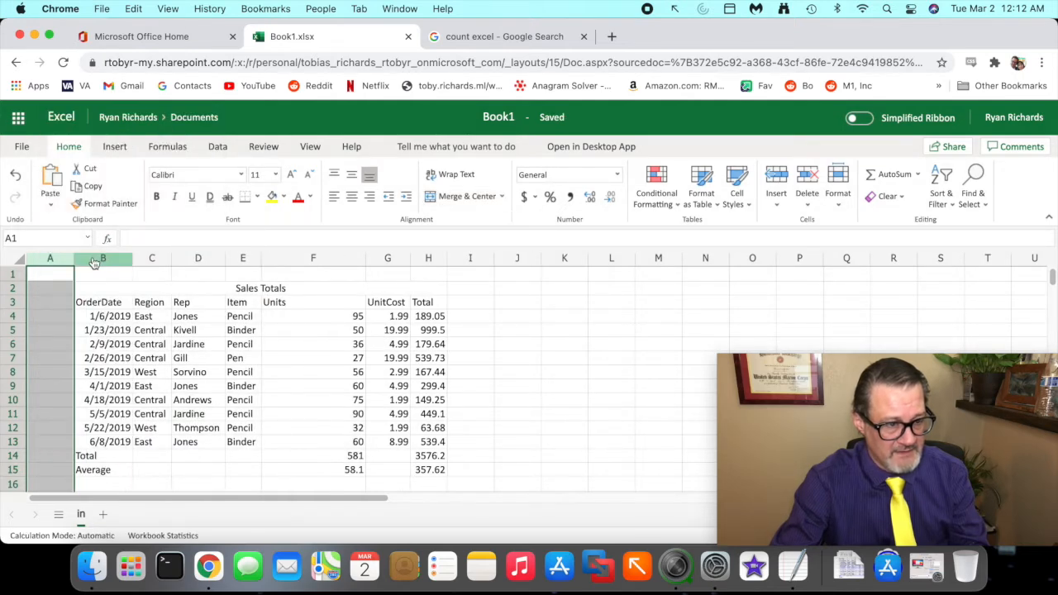
- Resize the new blank column A to make it narrower than before
left_click(79, 302)
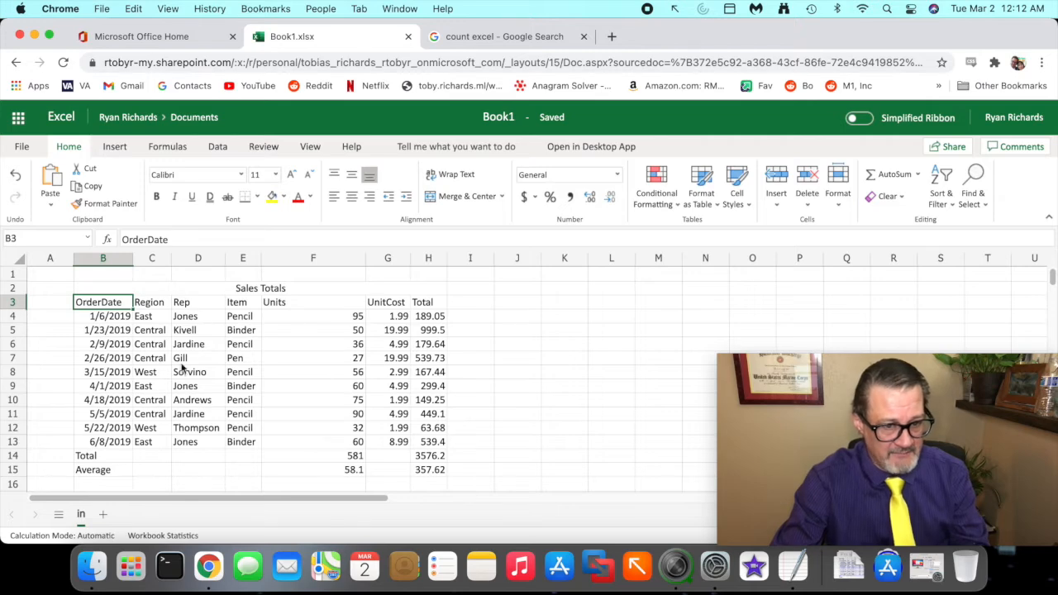
left_click_drag(72, 261, 116, 275)
left_click(66, 275)
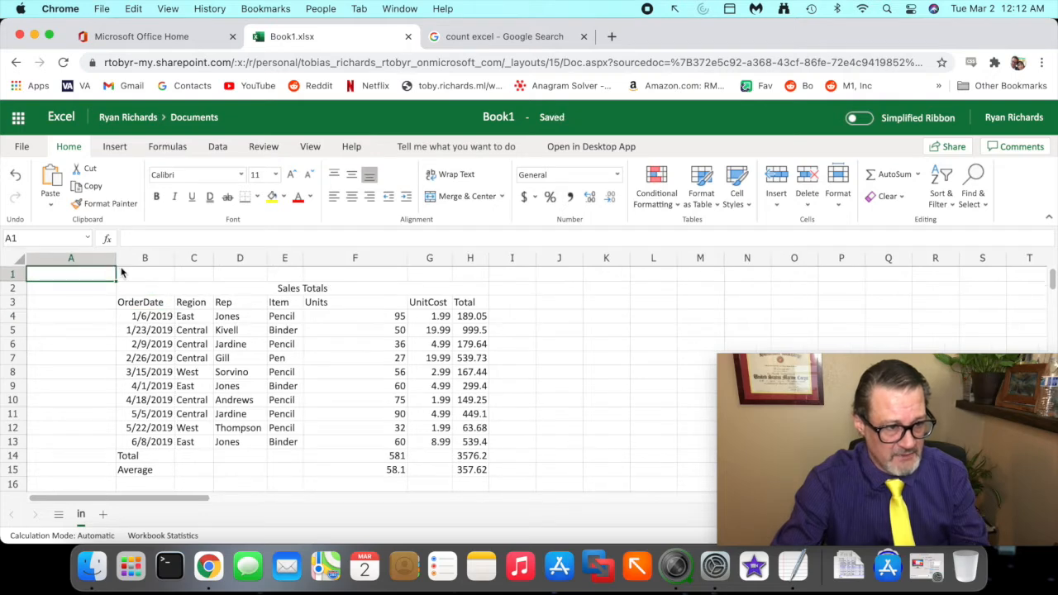
left_click_drag(116, 271, 58, 270)
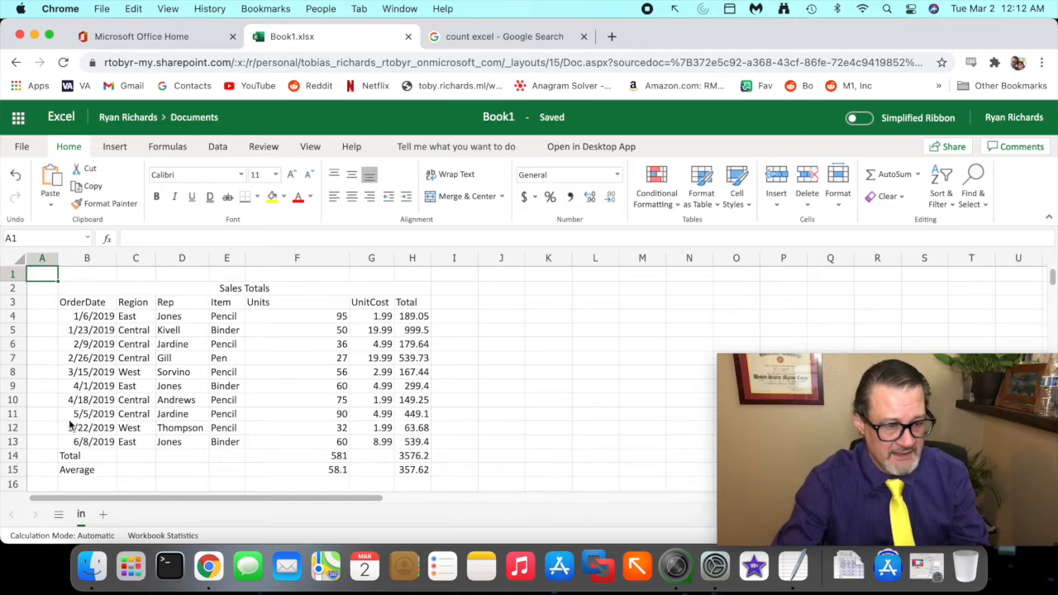
key("Right")
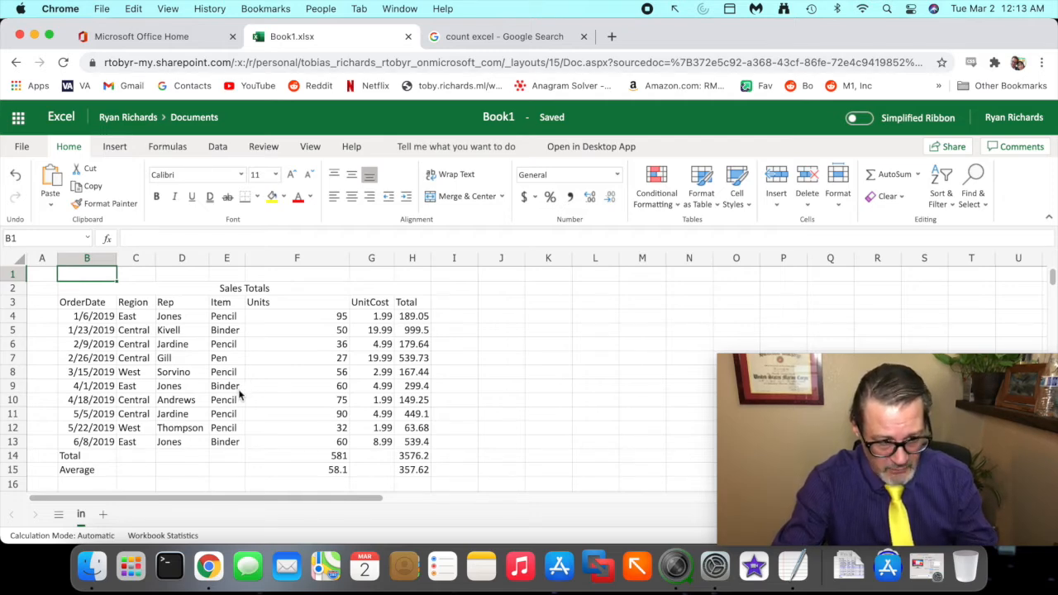
mouse_move(240, 398)
left_mouse_down()
mouse_move(324, 405)
mouse_move(267, 383)
mouse_move(246, 395)
left_mouse_up()
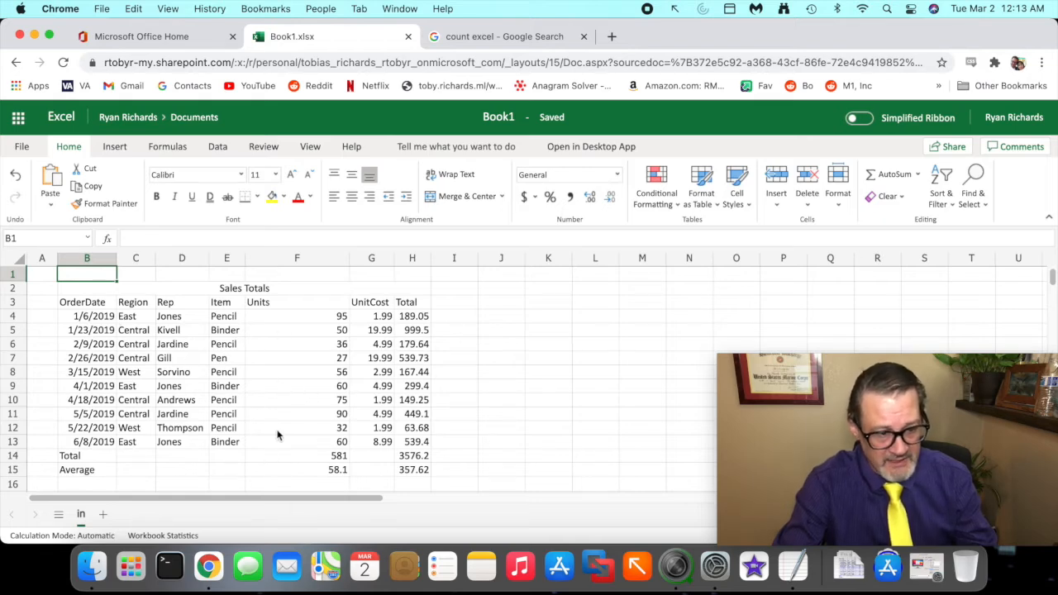
- Apply all borders to the whole table range B2:H15
left_click(100, 294)
left_click_drag(100, 293, 126, 469)
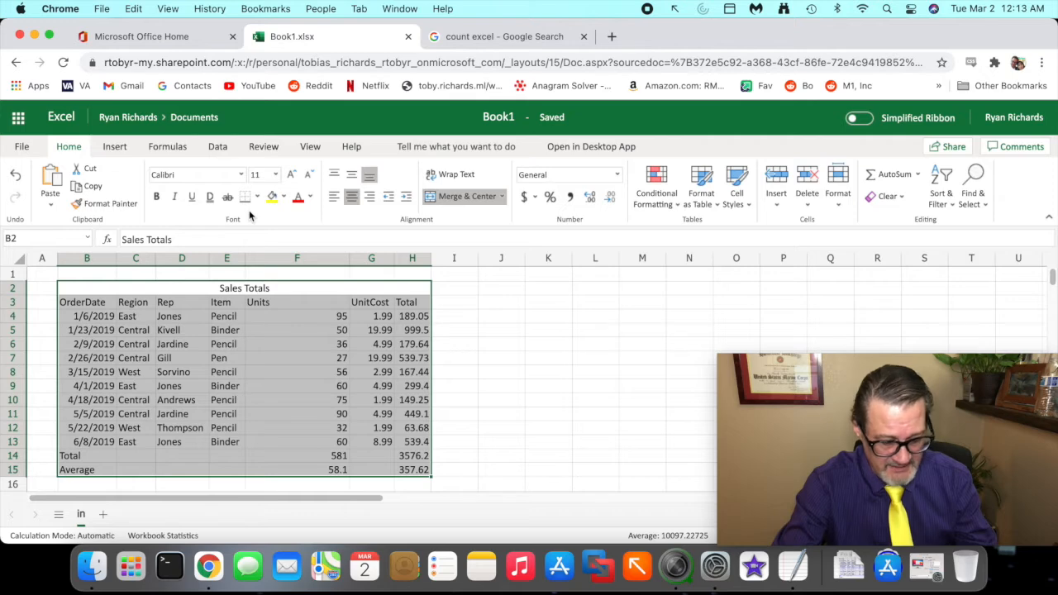
mouse_move(250, 215)
left_mouse_down()
mouse_move(243, 206)
mouse_move(267, 198)
mouse_move(246, 187)
mouse_move(232, 192)
mouse_move(236, 215)
left_mouse_up()
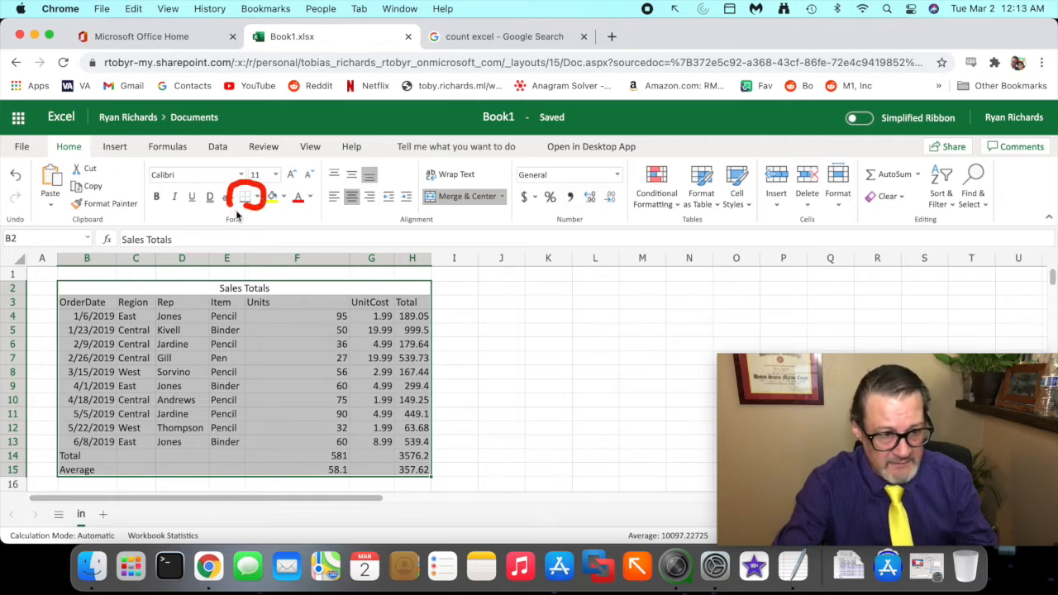
left_click(255, 199)
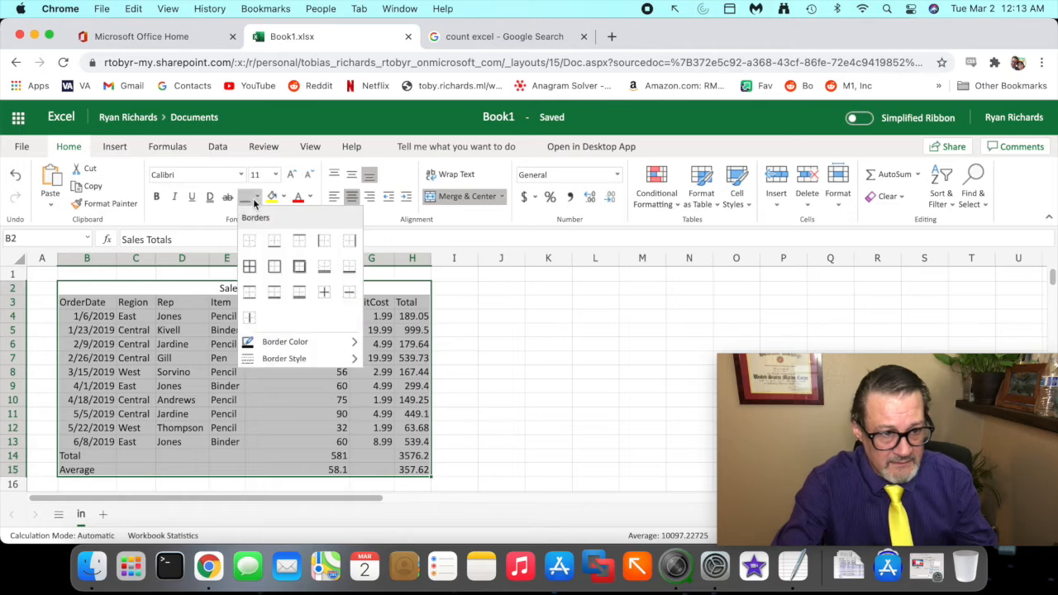
left_click(250, 268)
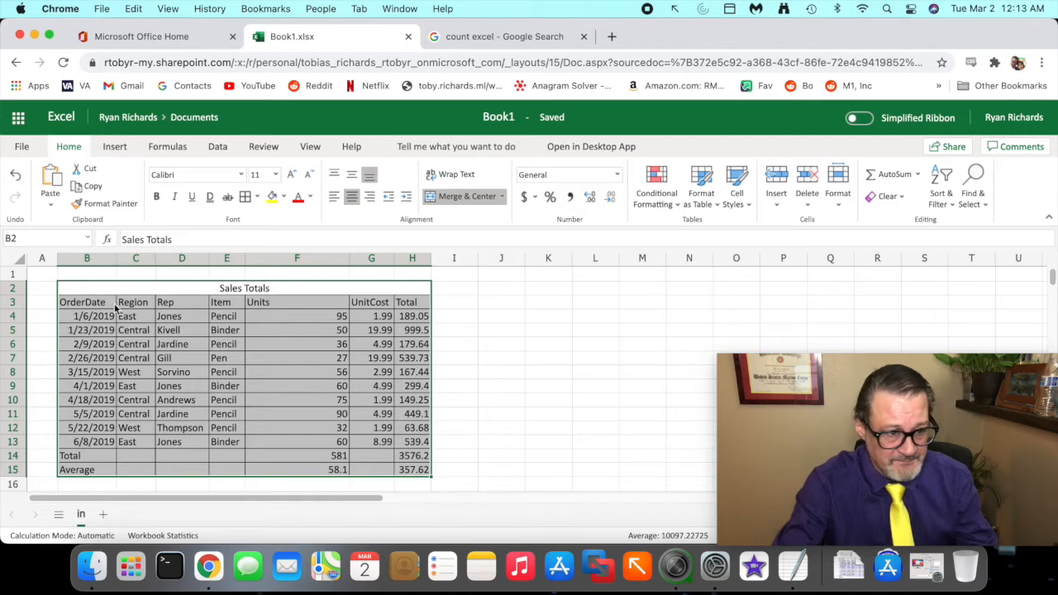
left_click(487, 433)
- Set the border style to a double line and apply an outside border around B2:H15
left_click_drag(108, 291, 140, 466)
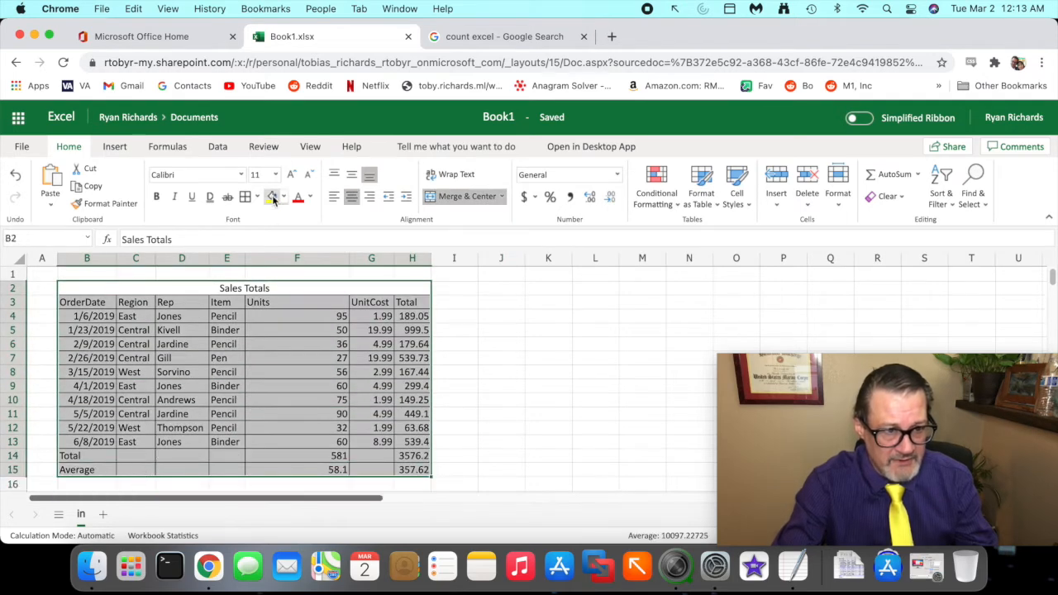
left_click(259, 200)
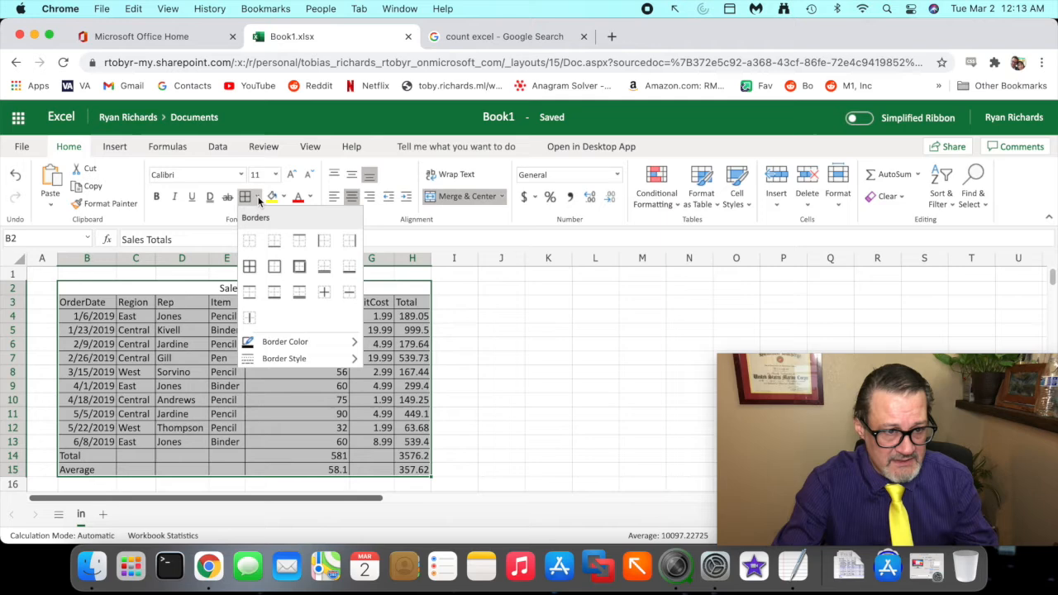
mouse_move(295, 367)
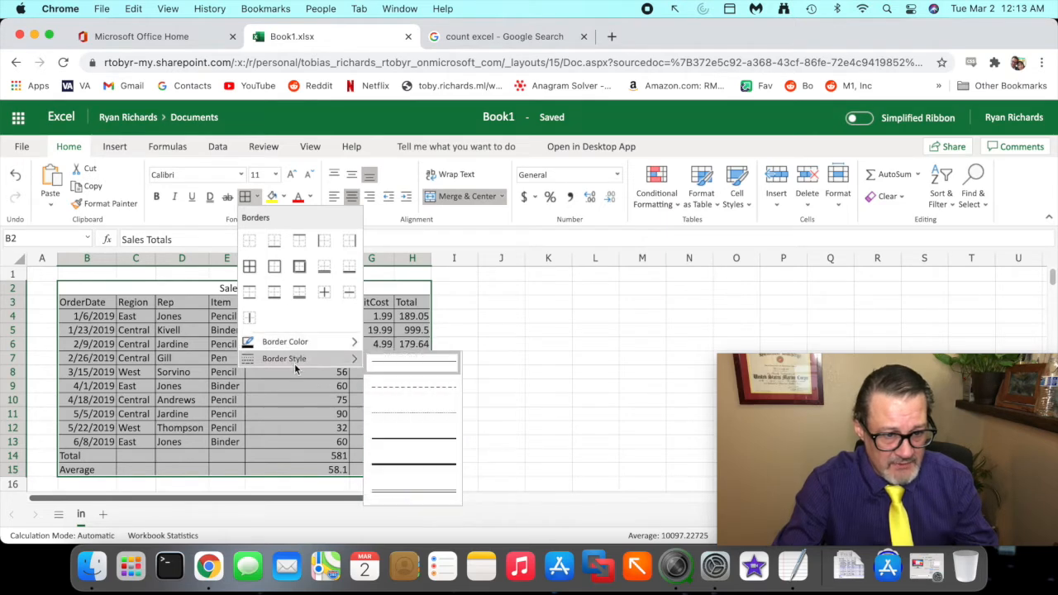
left_click(412, 492)
mouse_move(245, 213)
left_mouse_down()
mouse_move(281, 205)
mouse_move(220, 178)
mouse_move(242, 218)
left_mouse_up()
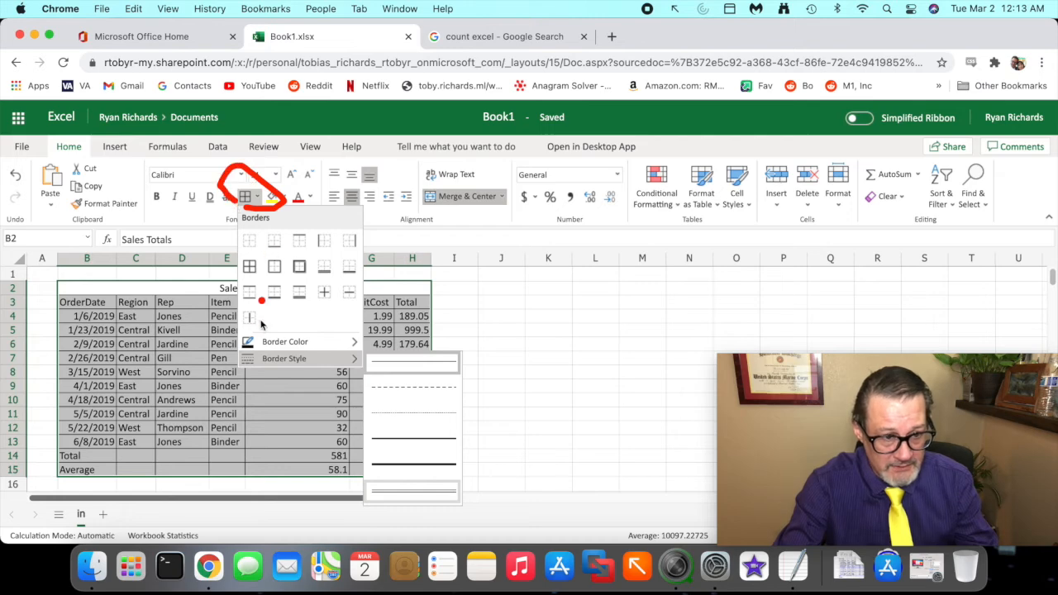
mouse_move(287, 339)
left_mouse_down()
mouse_move(235, 349)
mouse_move(319, 386)
mouse_move(362, 349)
mouse_move(287, 346)
left_mouse_up()
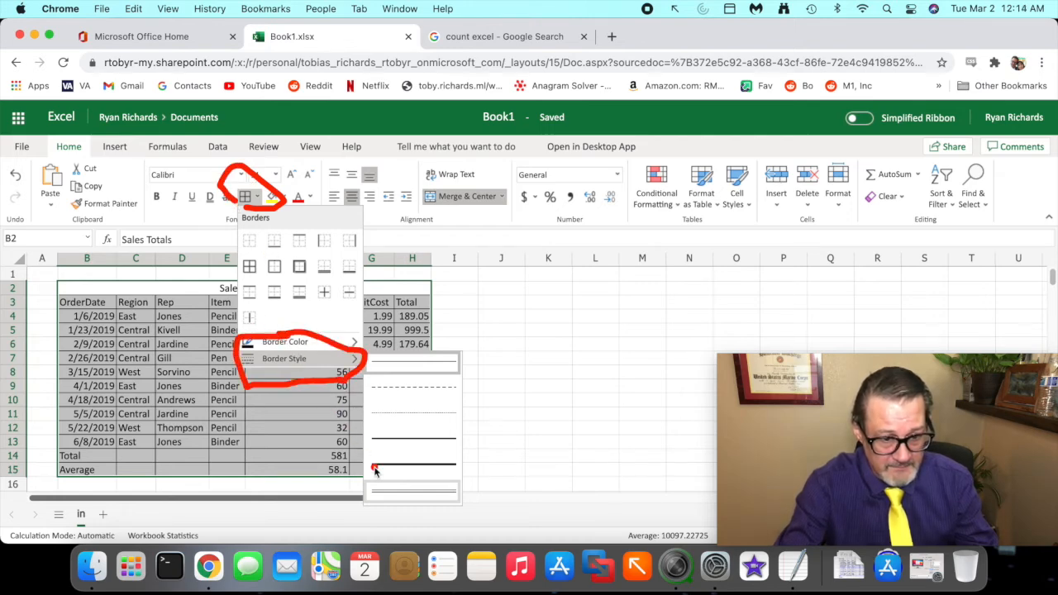
mouse_move(395, 474)
left_mouse_down()
mouse_move(362, 501)
mouse_move(433, 514)
mouse_move(390, 467)
left_mouse_up()
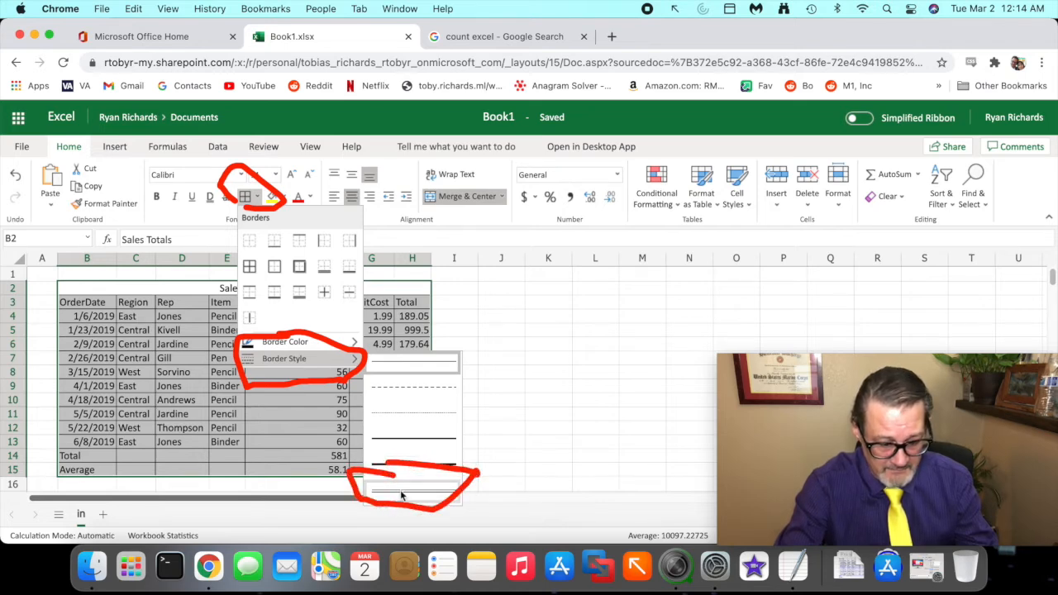
left_click(400, 494)
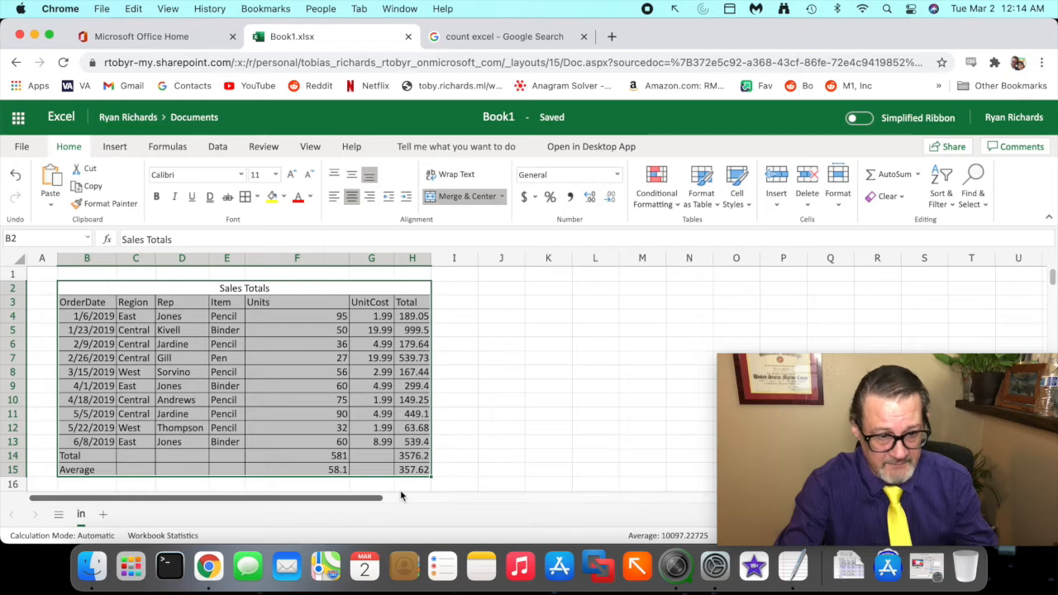
left_click(257, 197)
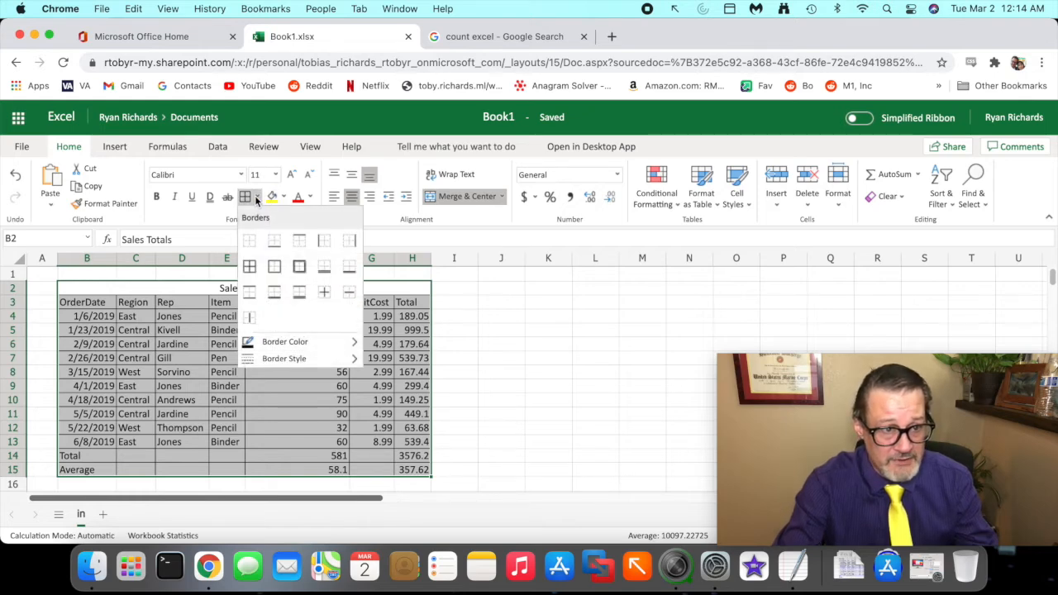
left_click(275, 268)
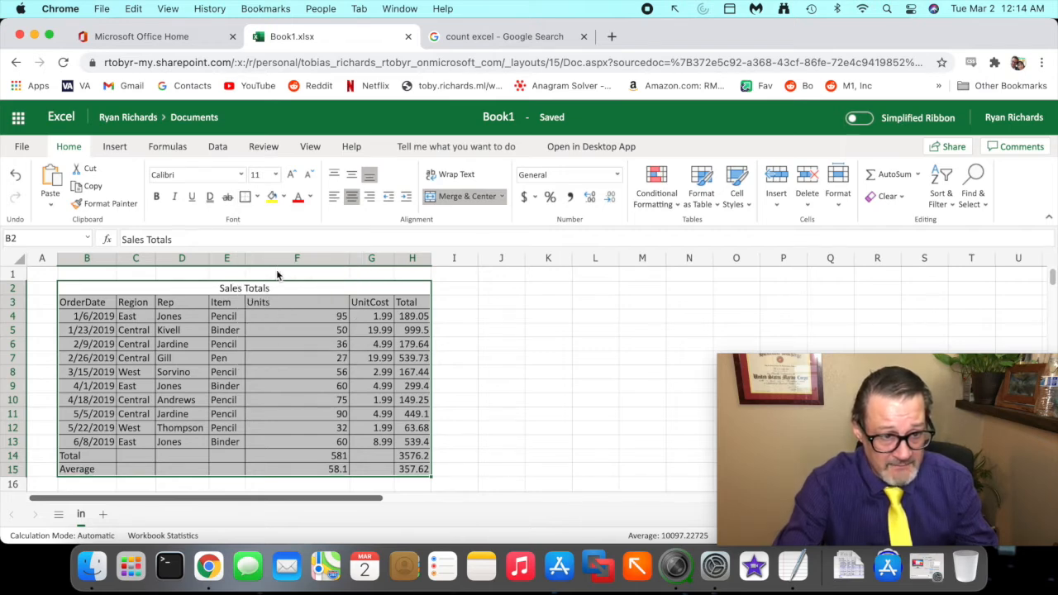
left_click(475, 357)
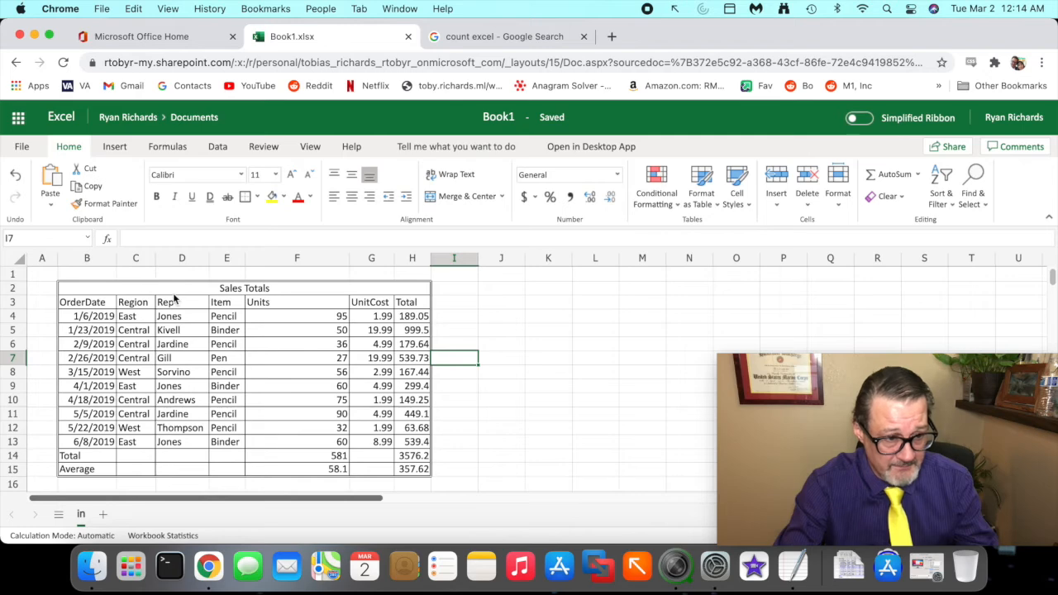
- Set the border style to a thick line and add a bottom border beneath the title and header rows B2:H3
mouse_move(224, 294)
left_mouse_down()
mouse_move(243, 315)
mouse_move(220, 304)
left_mouse_up()
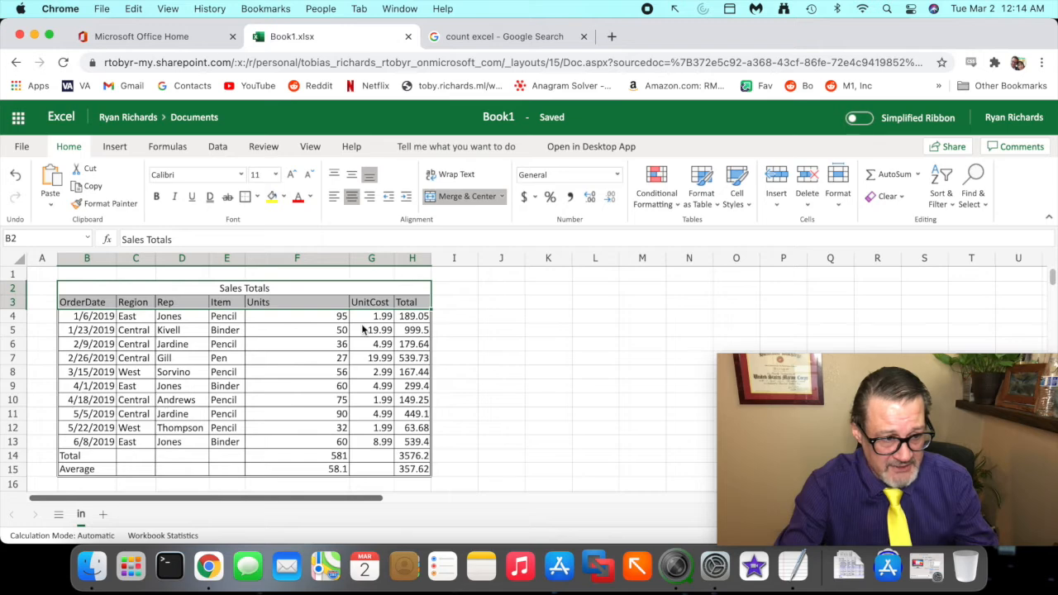
left_click(294, 289)
left_click_drag(293, 291, 298, 300)
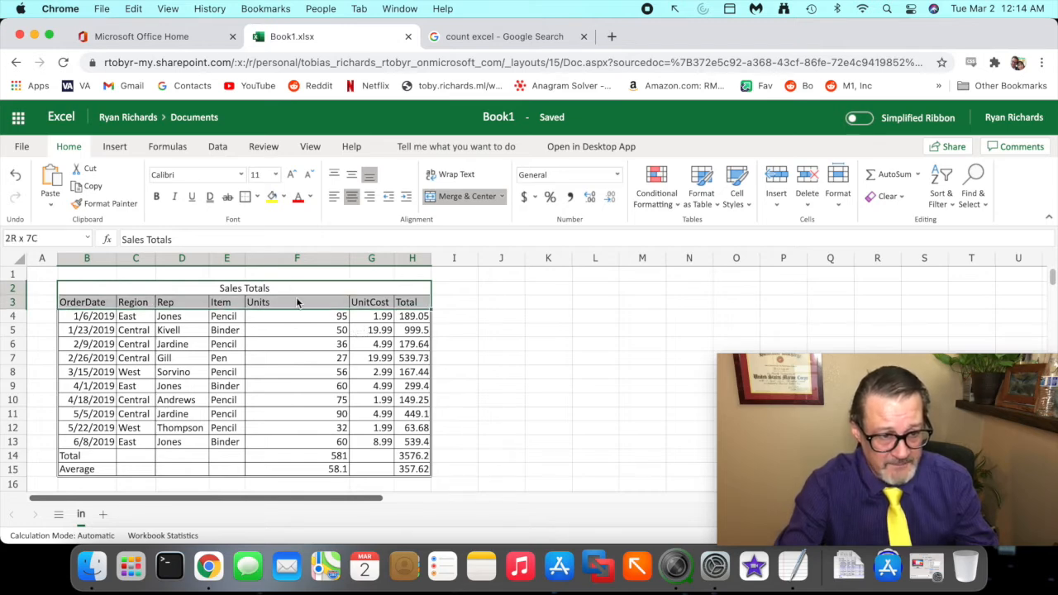
left_click(258, 197)
mouse_move(331, 358)
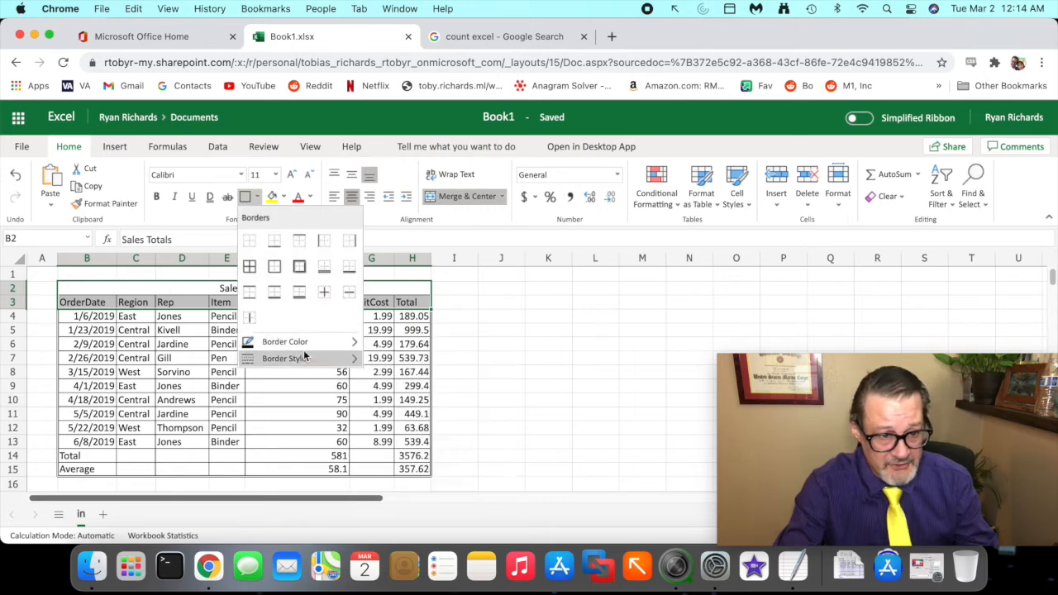
left_click(386, 464)
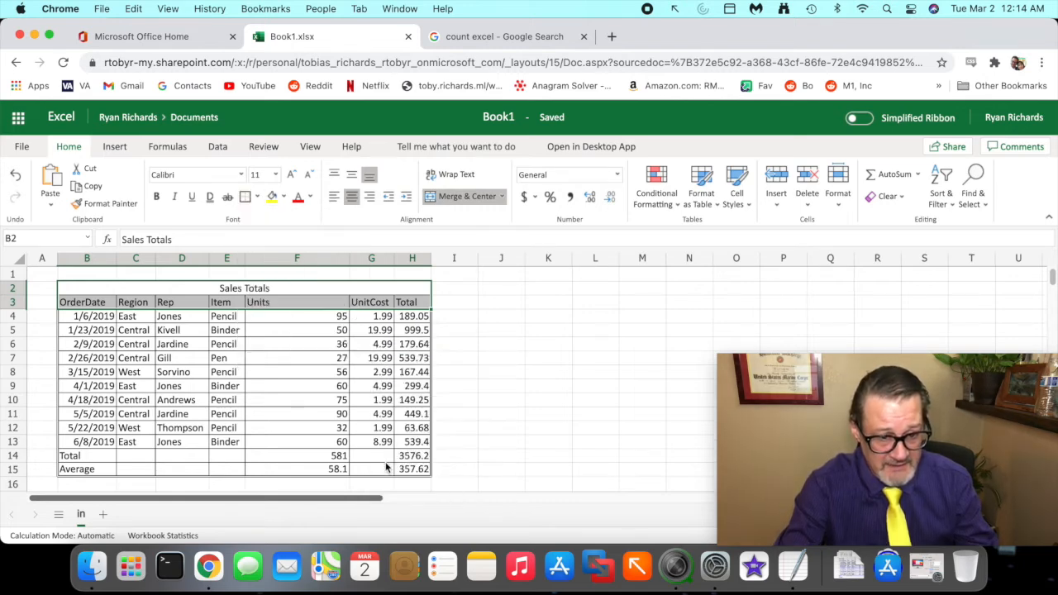
left_click(259, 197)
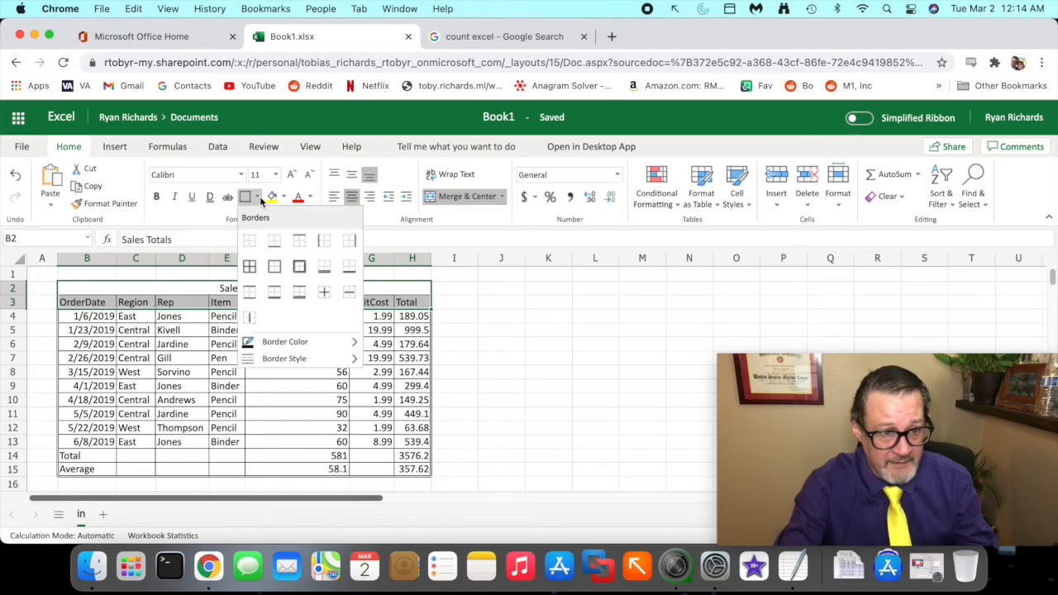
left_click(274, 241)
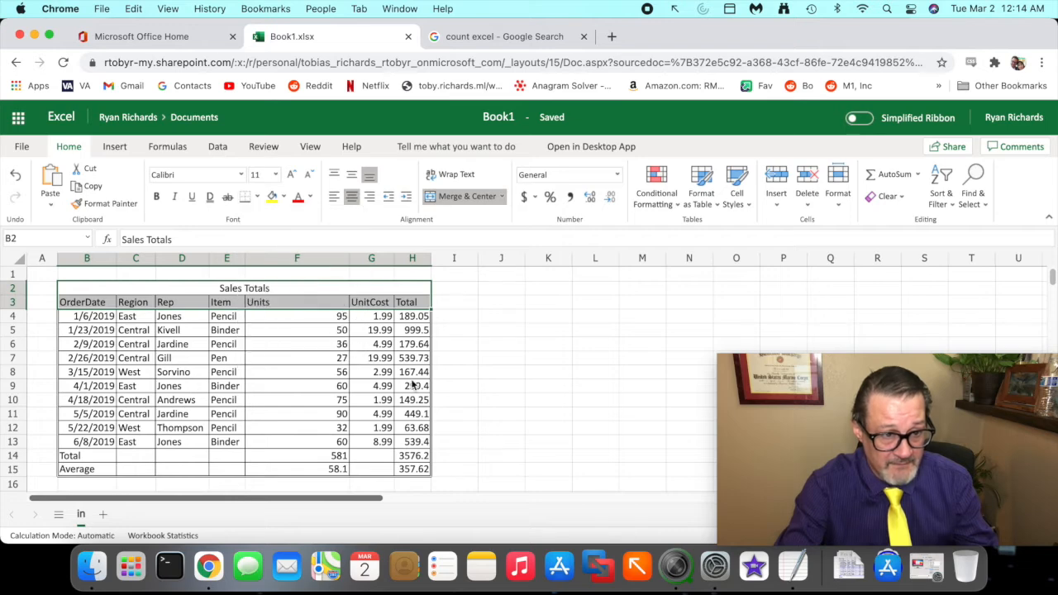
left_click(443, 359)
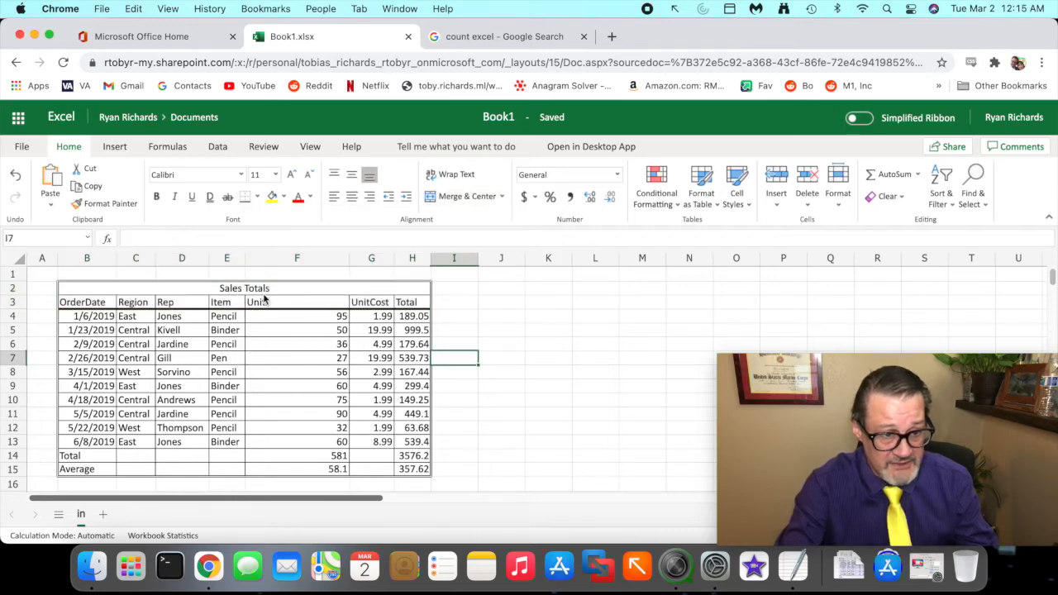
- Apply a thick outside border around the merged Sales Totals title cell
left_click(263, 292)
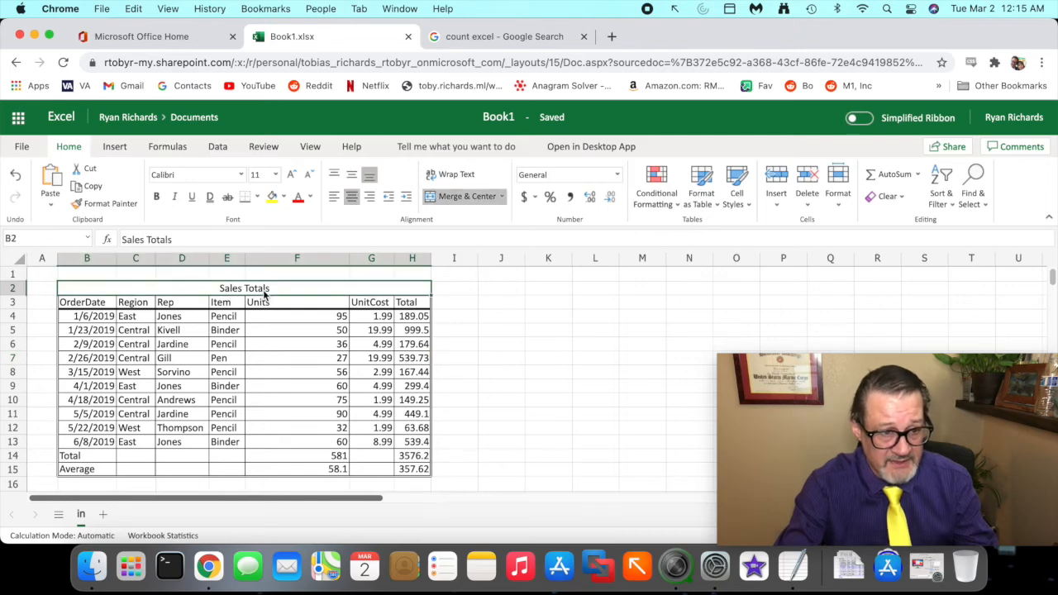
left_click(257, 197)
left_click(275, 265)
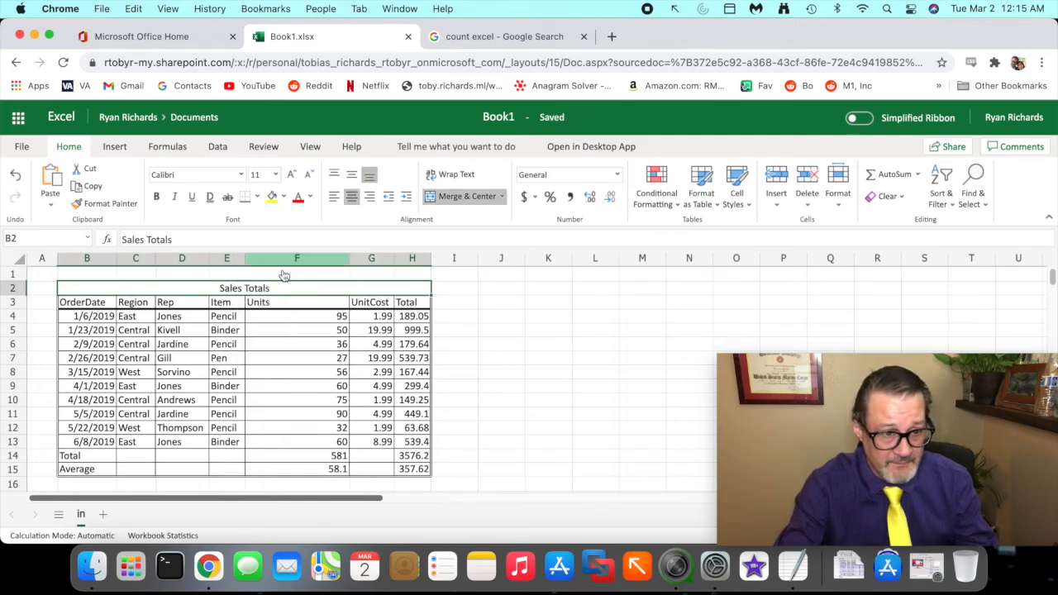
- Add a thick top border above the Total row B14:H14
left_click(413, 373)
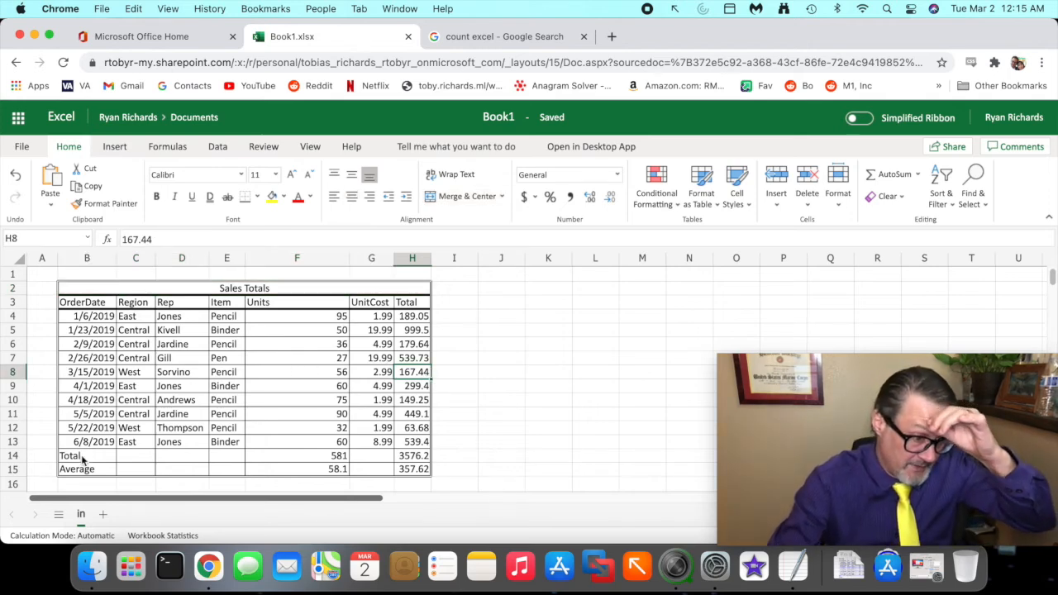
left_click_drag(71, 455, 406, 463)
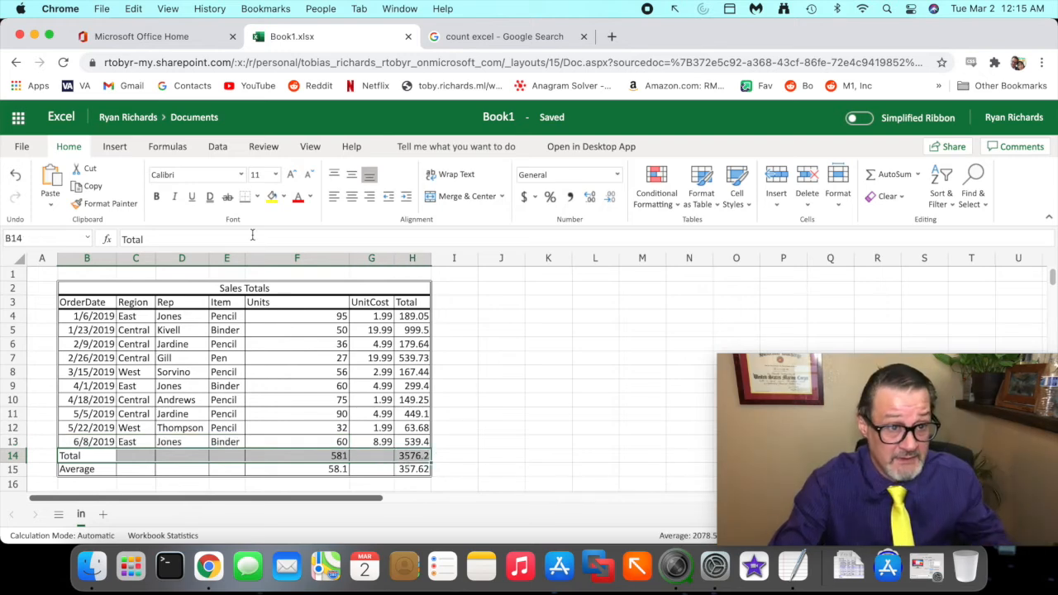
left_click(256, 203)
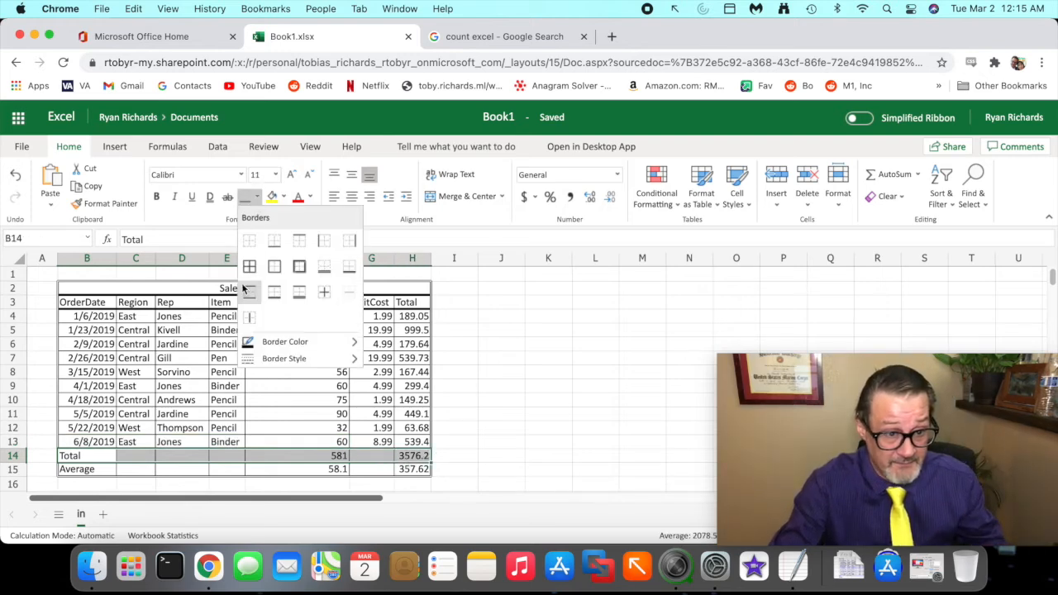
mouse_move(275, 360)
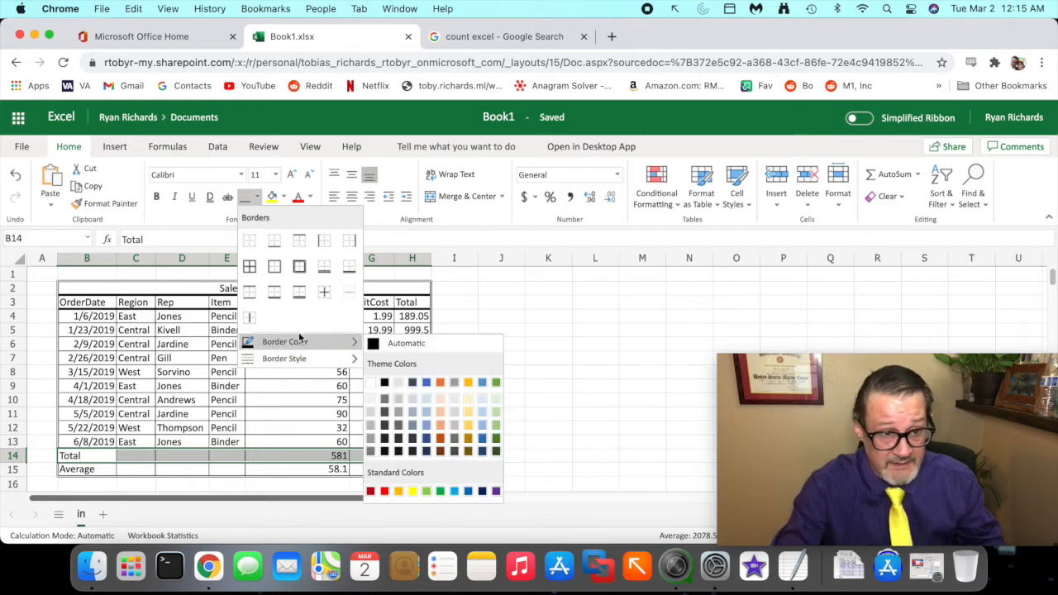
left_click(301, 242)
left_click(513, 418)
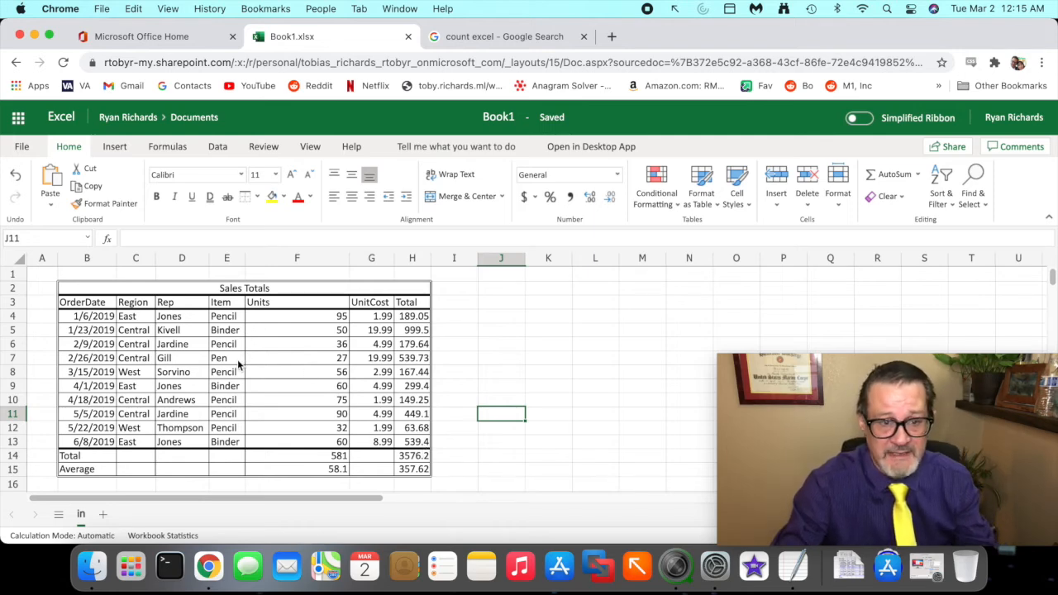
left_click(245, 291)
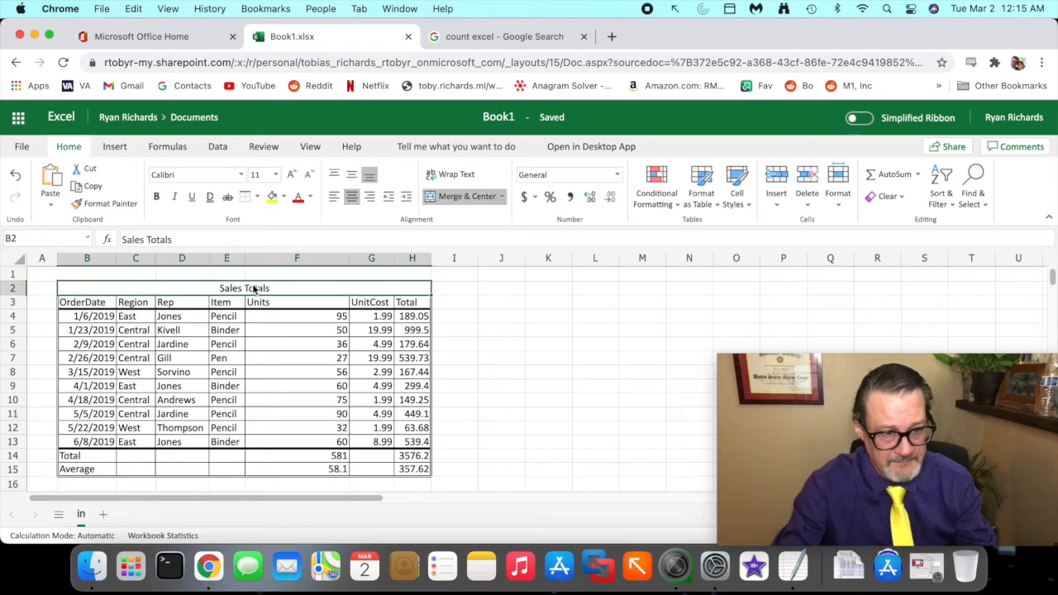
left_click(252, 303)
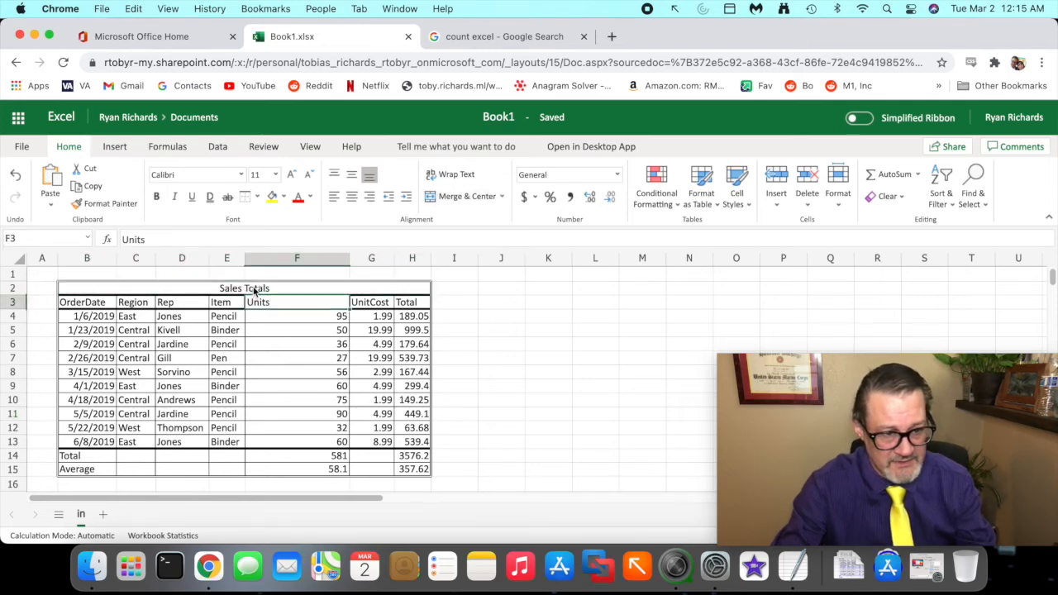
left_click(255, 291)
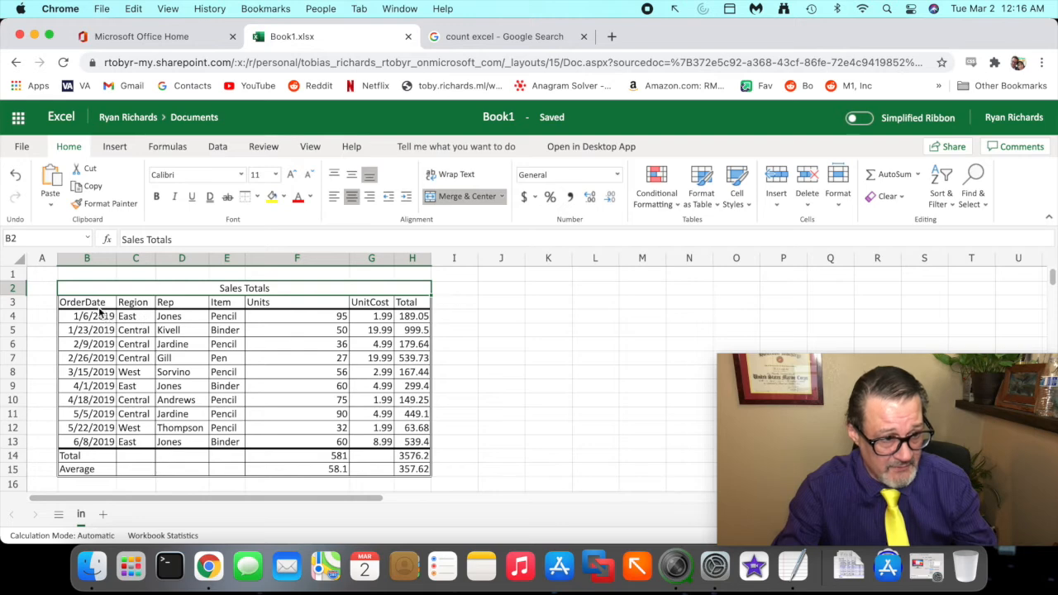
- Bold the OrderDate column B3:B13, then remove bold from the dates B4:B13
left_click_drag(97, 307, 96, 445)
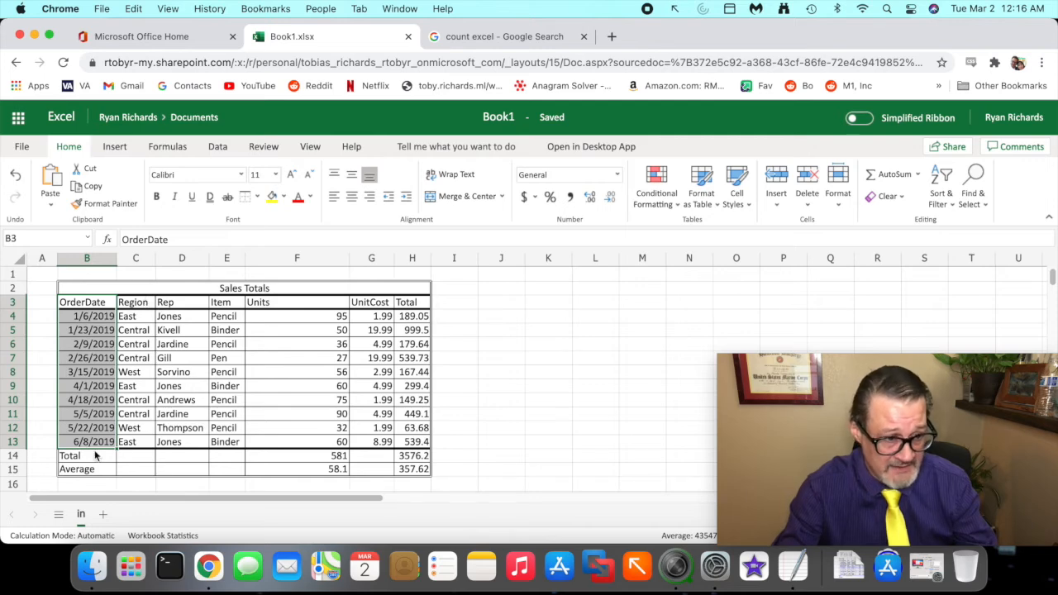
left_click(157, 198)
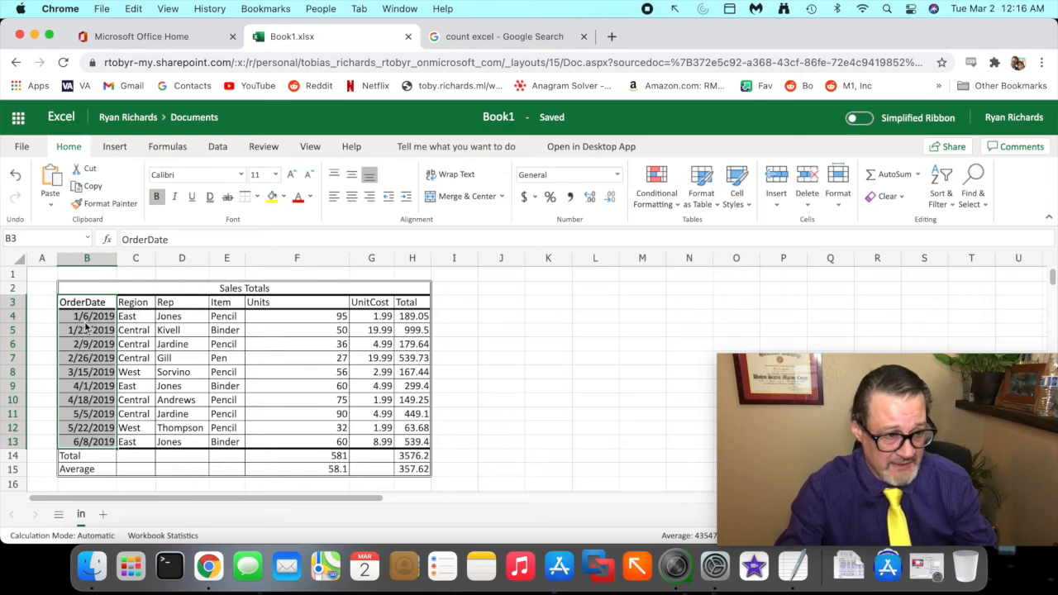
left_click(143, 322)
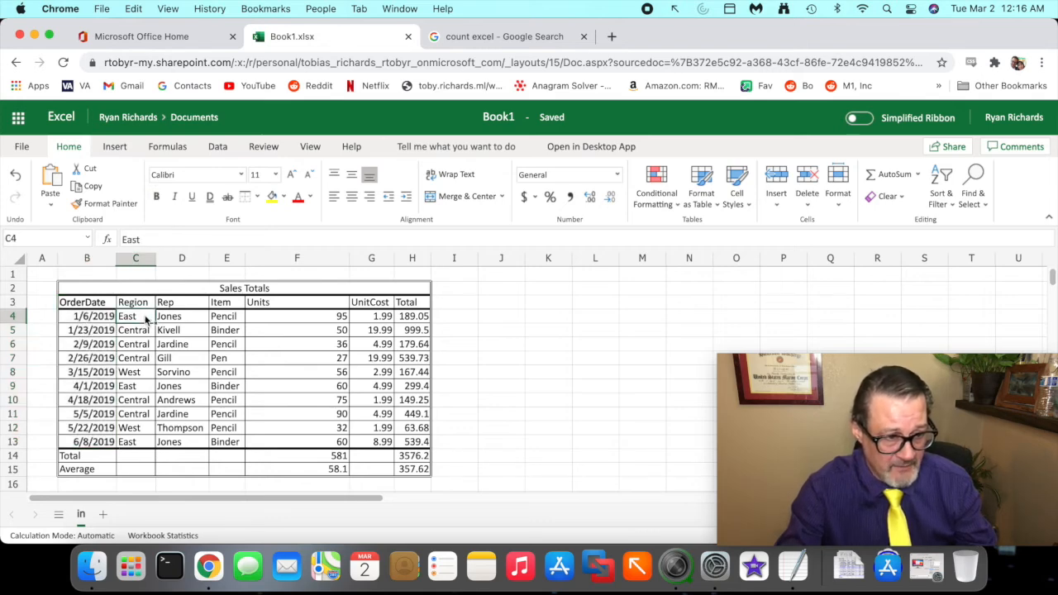
left_click_drag(103, 319, 102, 444)
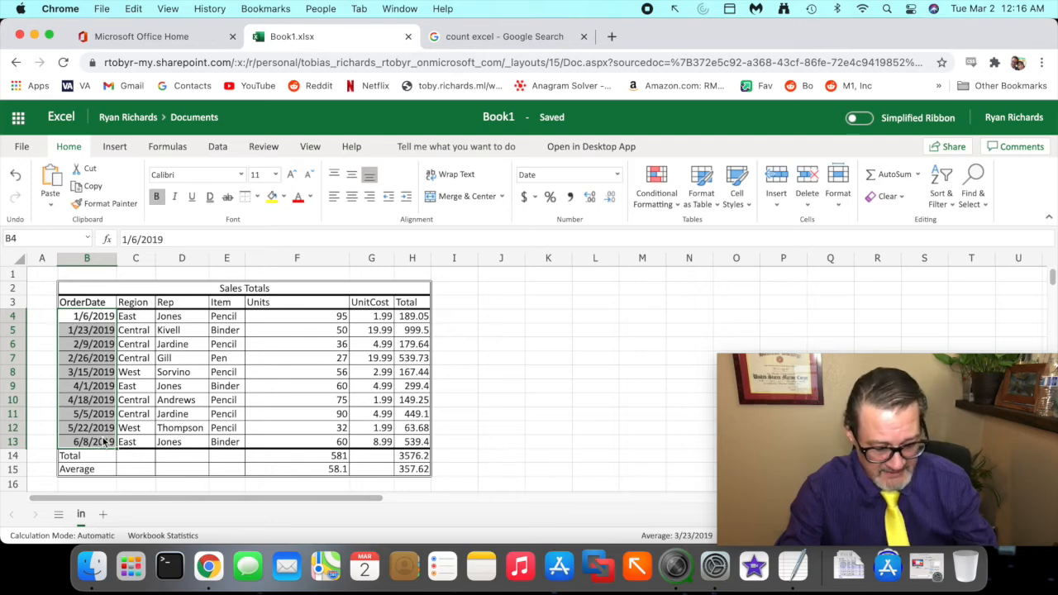
key("super+b")
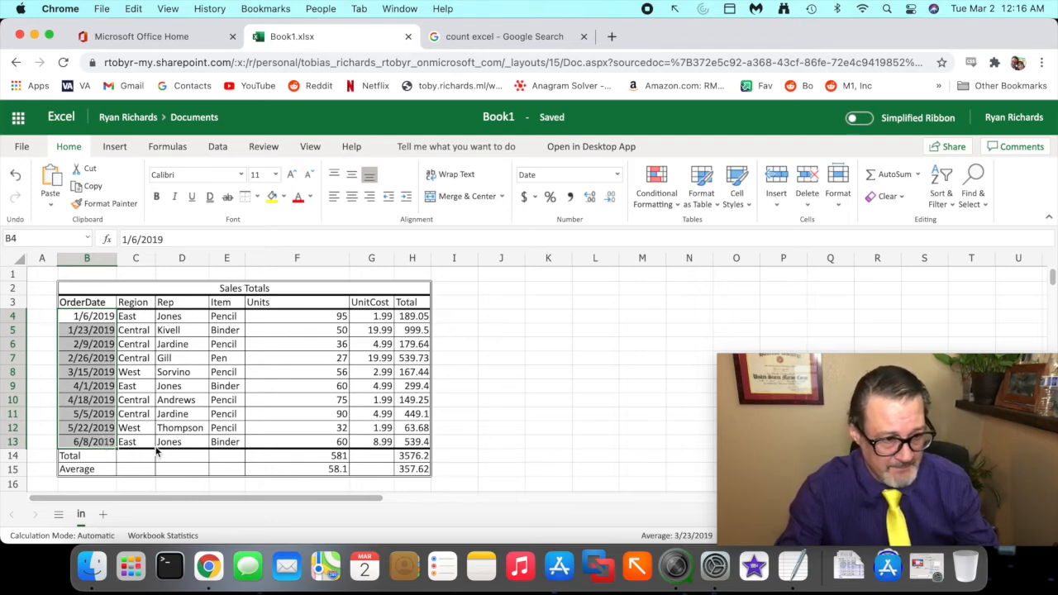
left_click(159, 403)
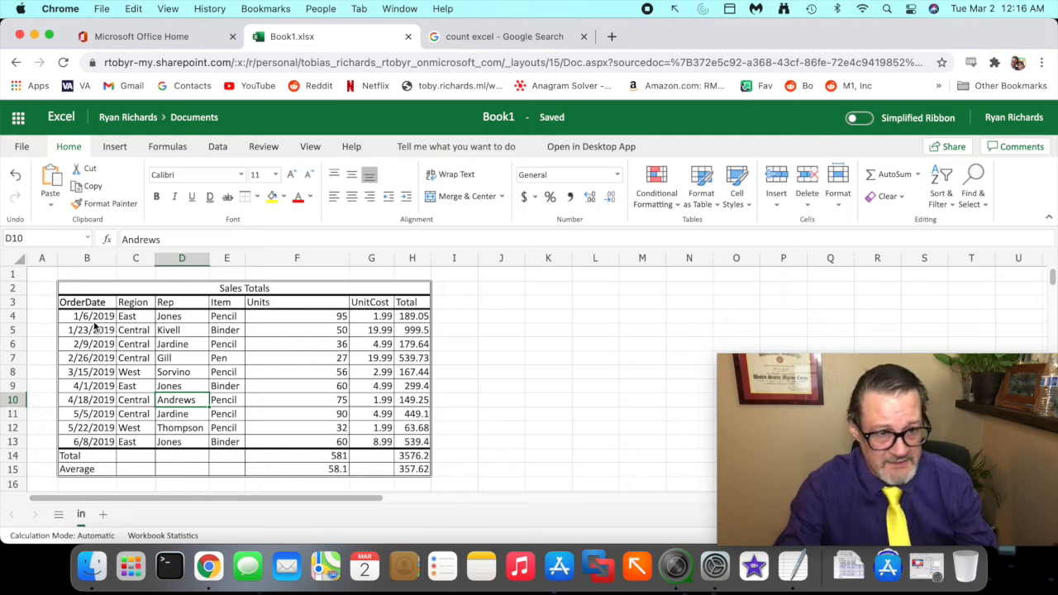
- Set the font colour of the OrderDate column B3:B13 to red
left_click_drag(95, 318, 96, 372)
left_click_drag(101, 309, 97, 443)
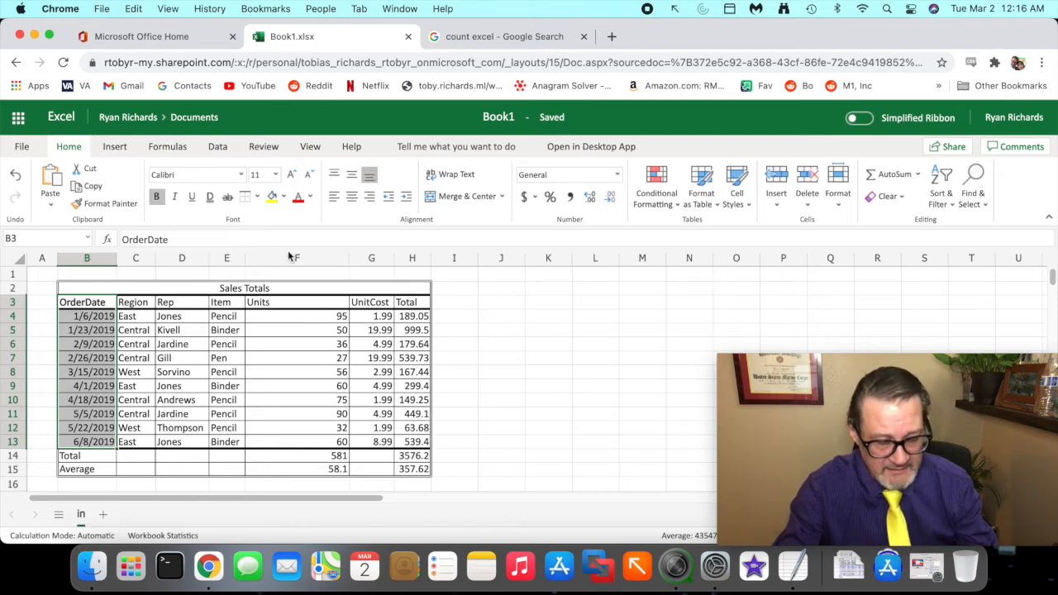
mouse_move(299, 213)
left_mouse_down()
mouse_move(319, 203)
mouse_move(310, 183)
mouse_move(289, 195)
left_mouse_up()
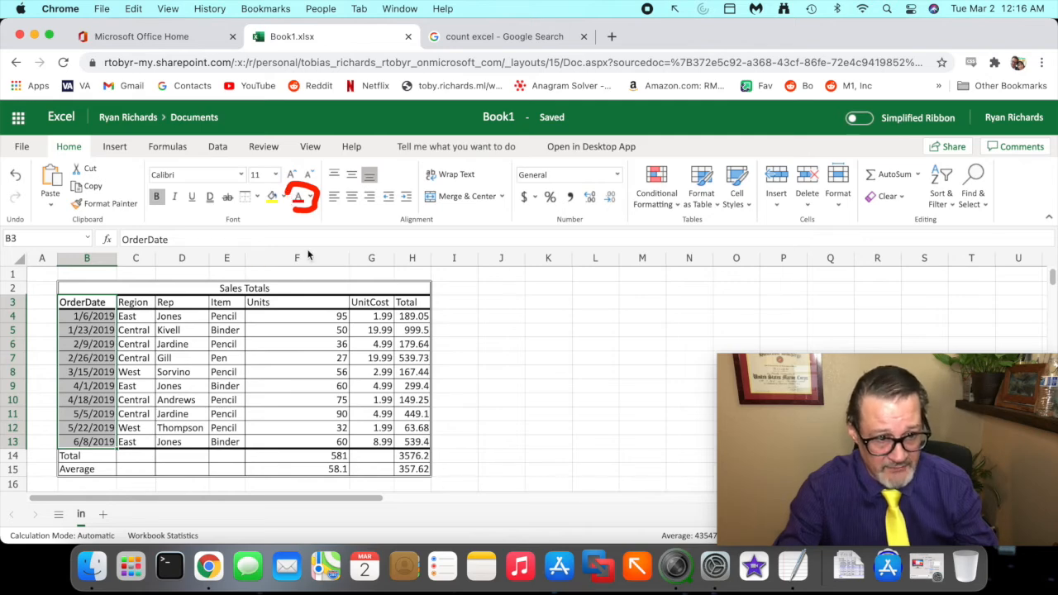
left_click(310, 199)
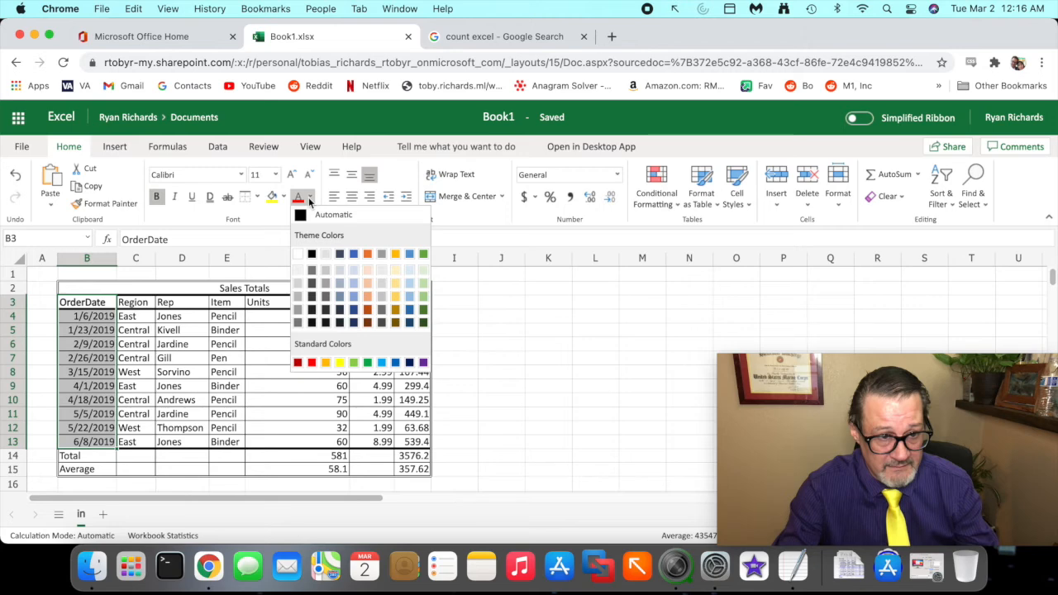
left_click(313, 364)
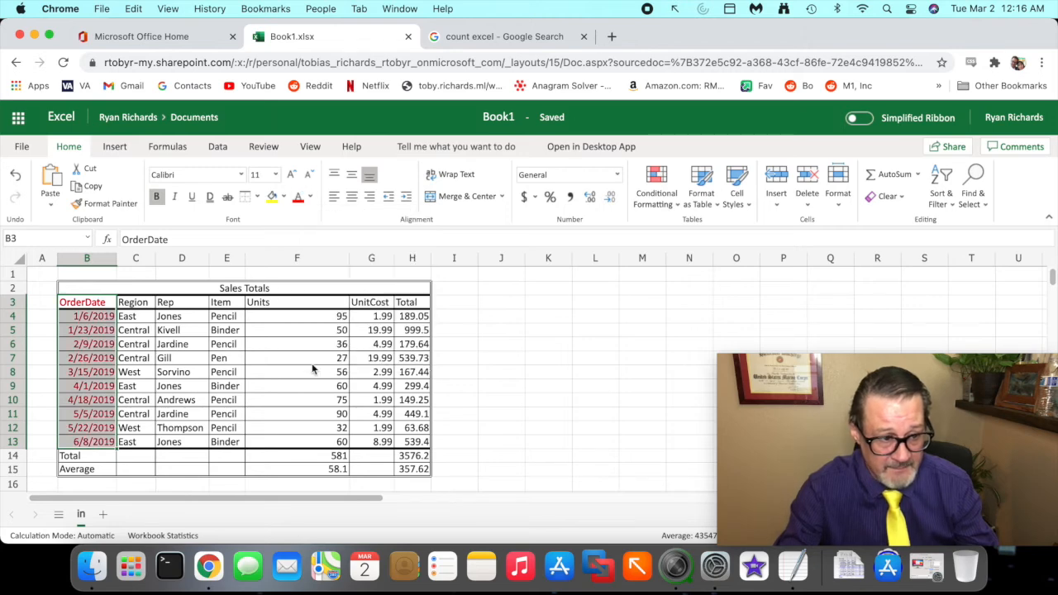
left_click(198, 373)
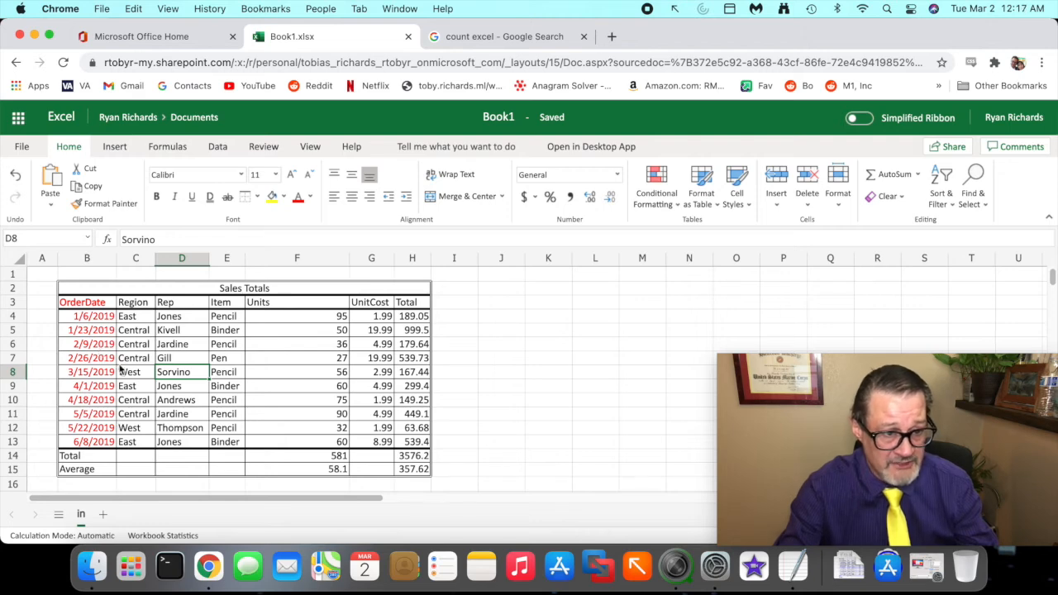
- Fill the merged Sales Totals title cell with yellow
left_click(90, 294)
left_click(101, 320)
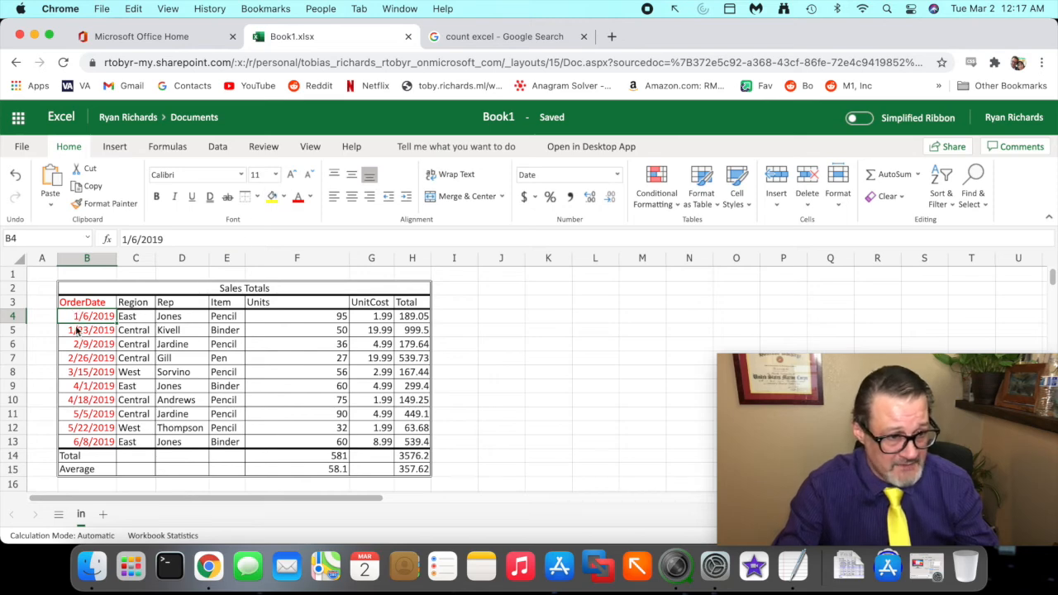
left_click(201, 292)
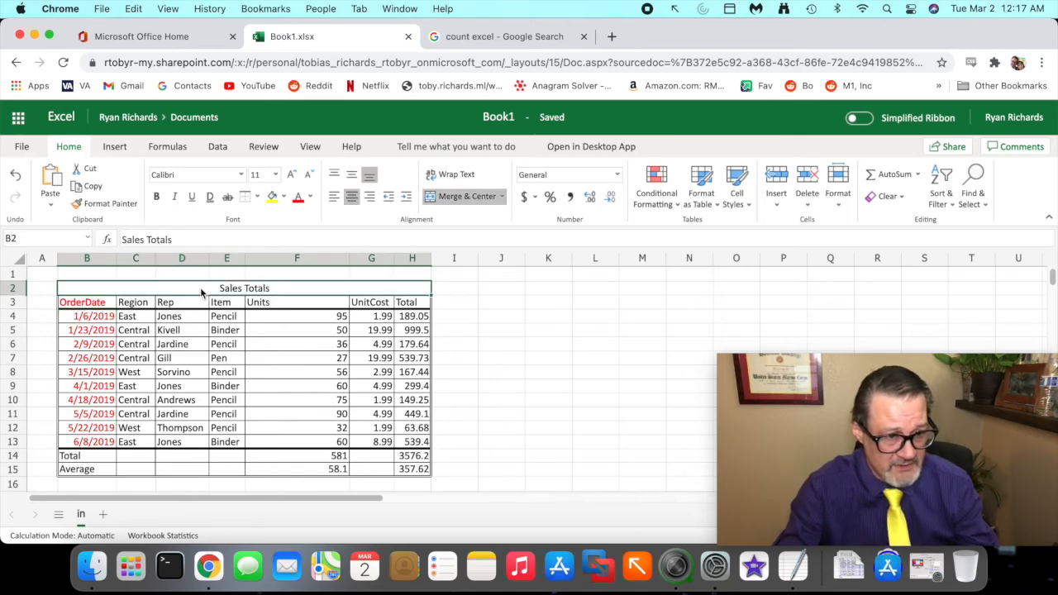
left_click(285, 199)
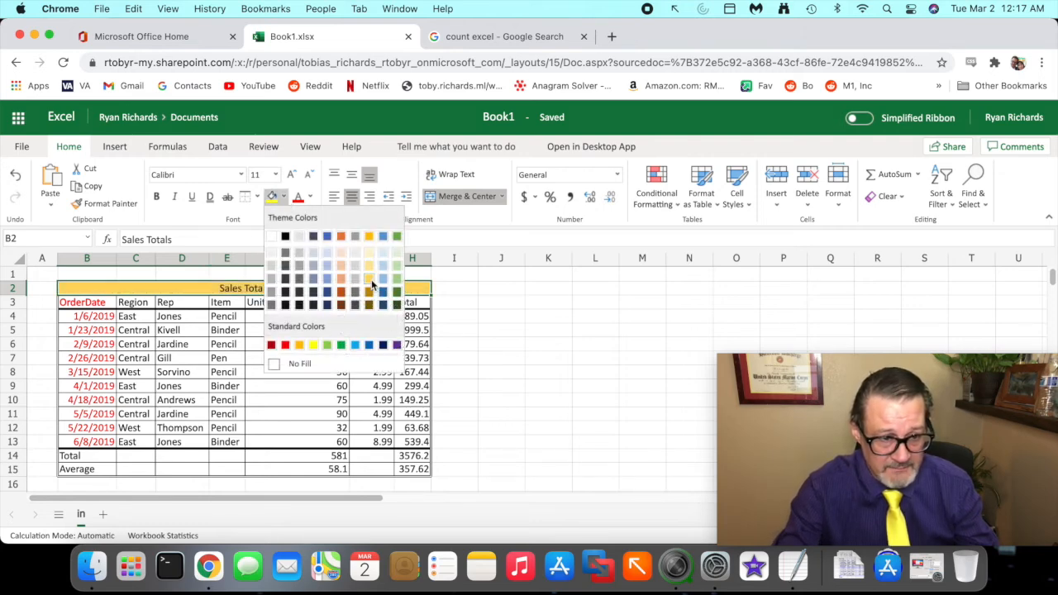
left_click(314, 345)
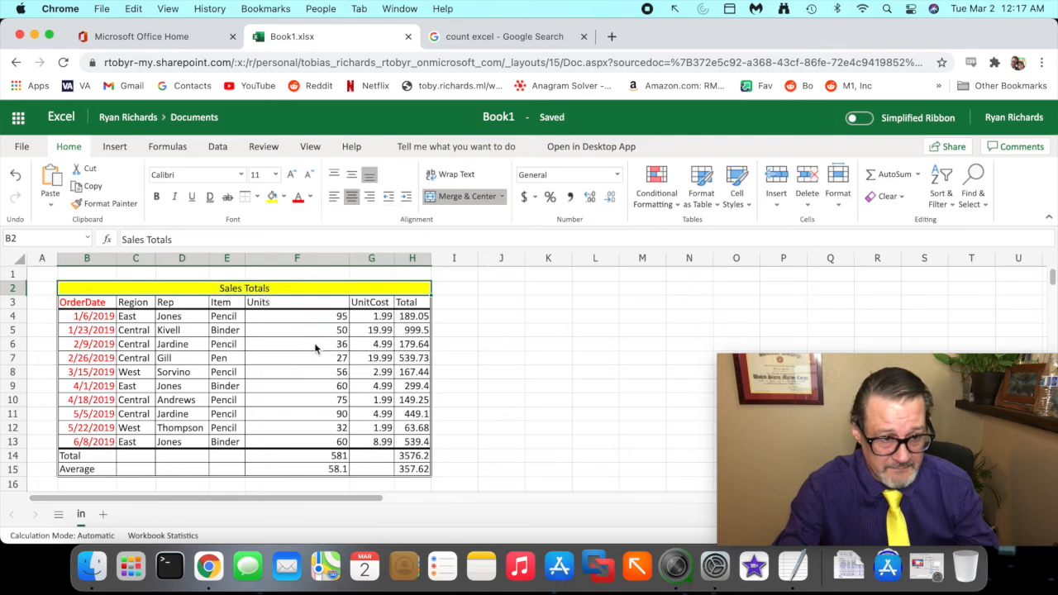
left_click(291, 333)
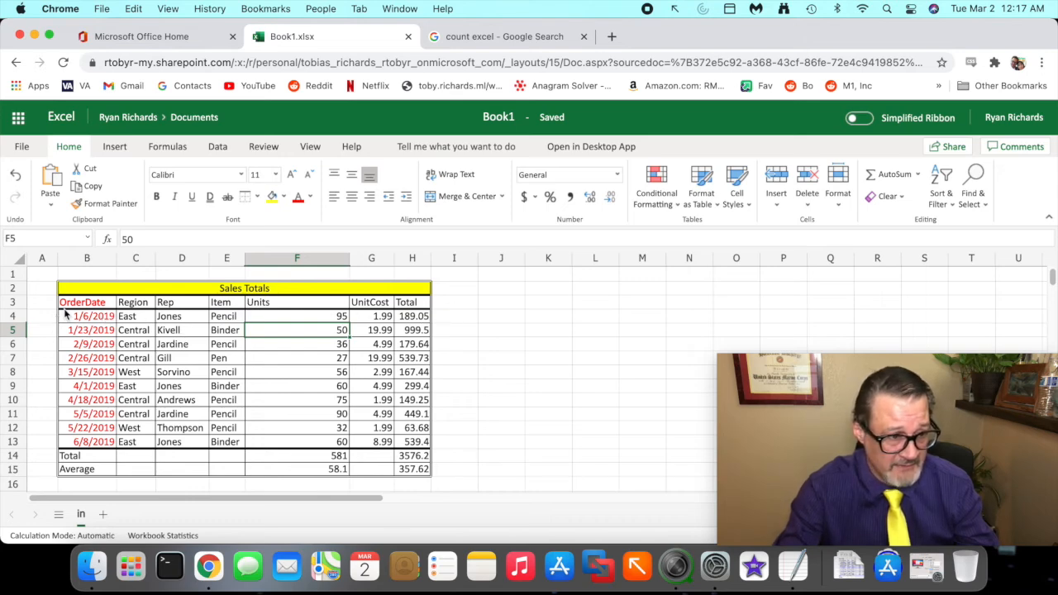
- Set the header row B3:H3 font colour to light green
left_click_drag(69, 303, 413, 304)
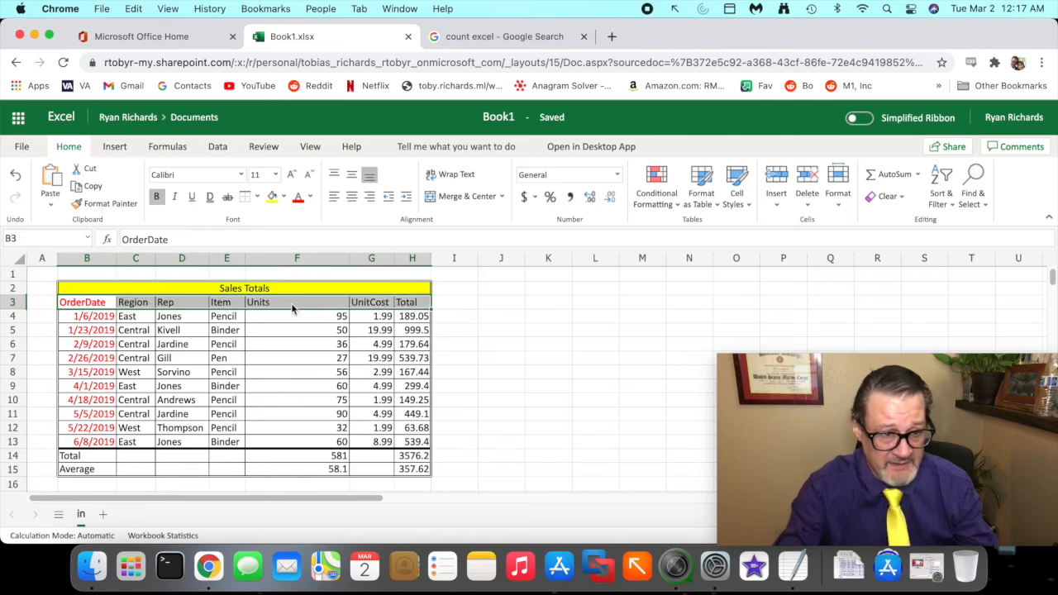
left_click(311, 198)
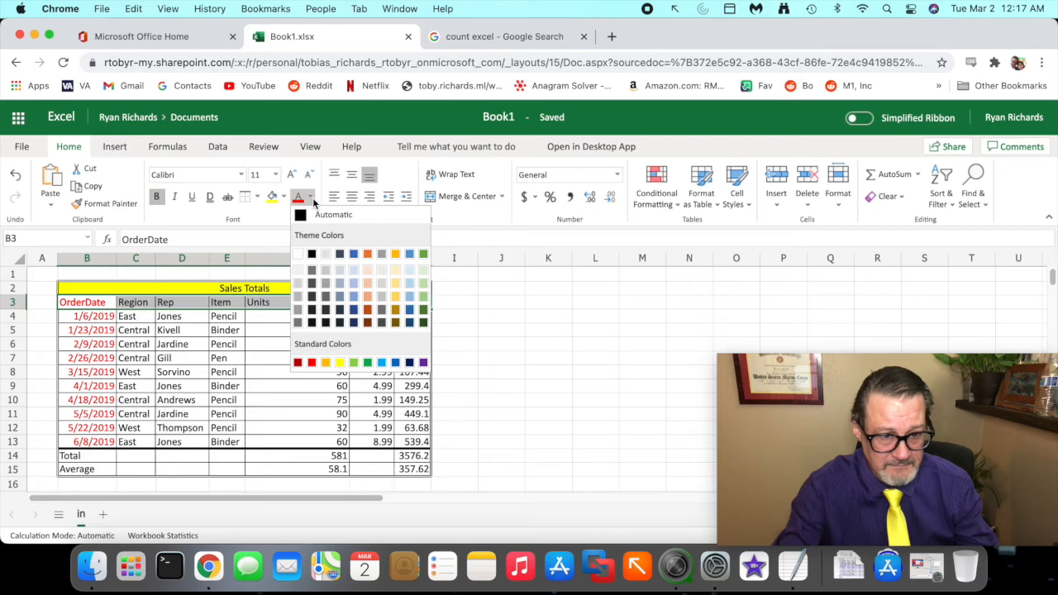
left_click(354, 364)
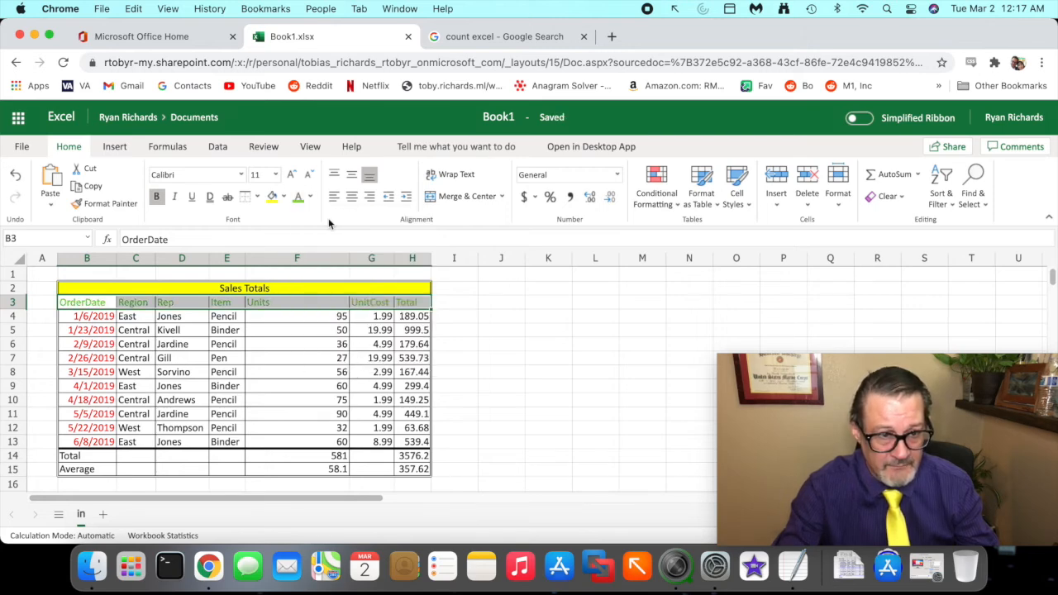
- Fill the header row B3:H3 with light green
left_click(284, 198)
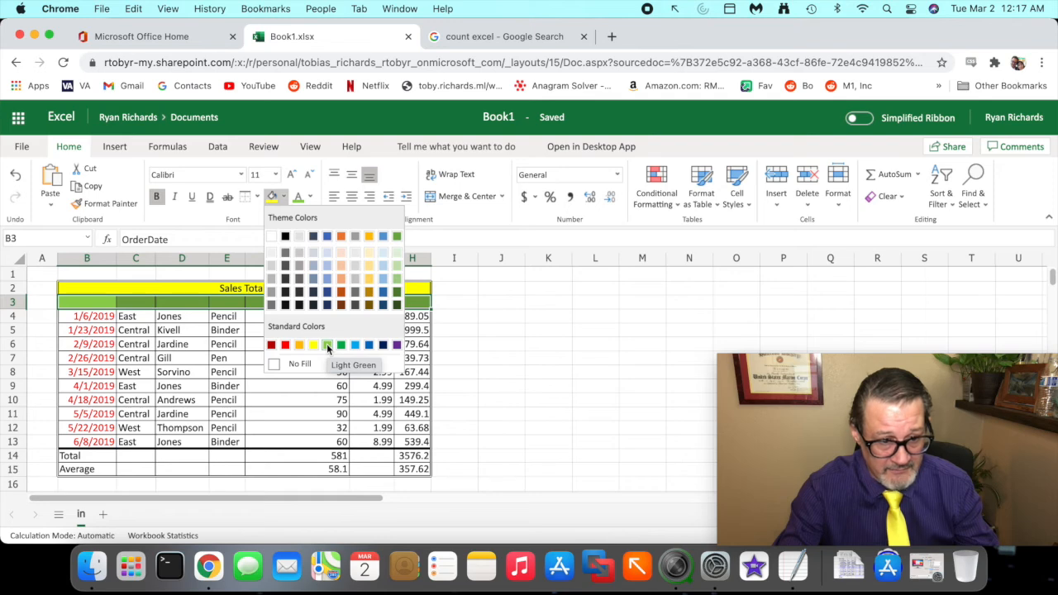
left_click(328, 348)
left_click(333, 343)
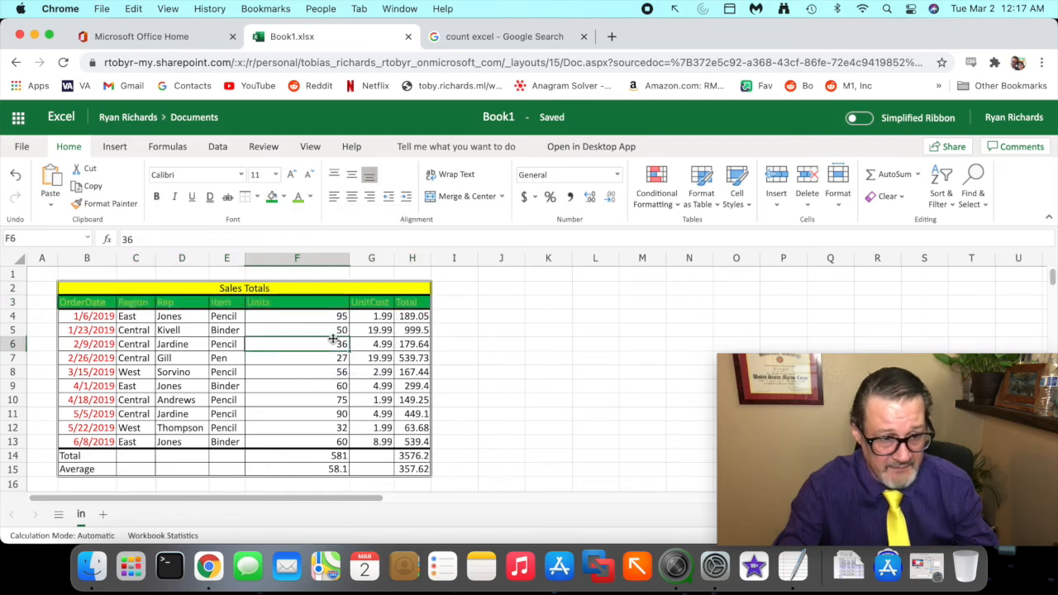
- Set the header row B3:H3 font colour to black
left_click_drag(406, 306, 103, 311)
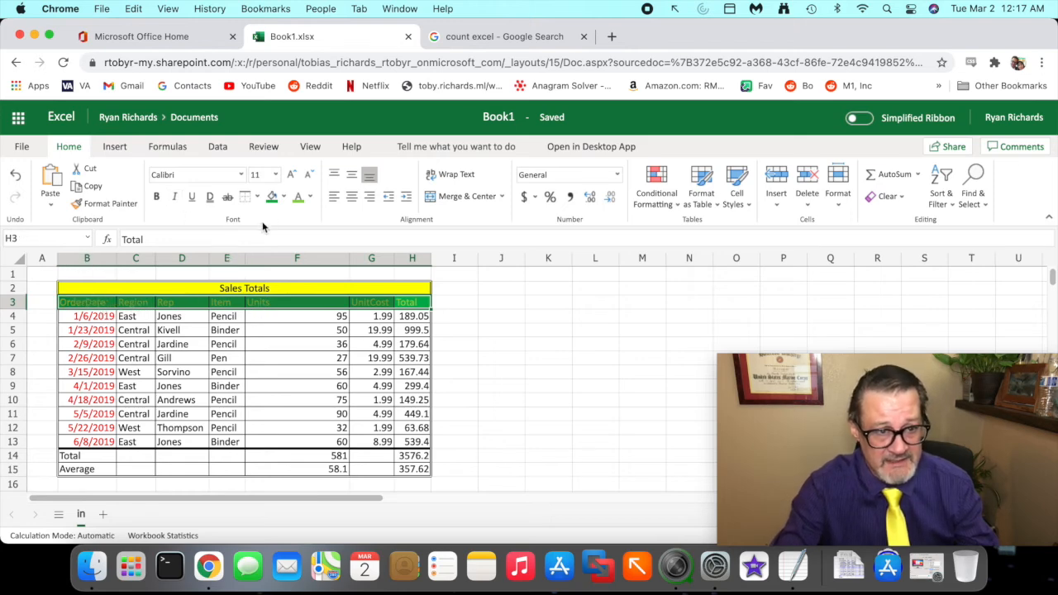
left_click(310, 198)
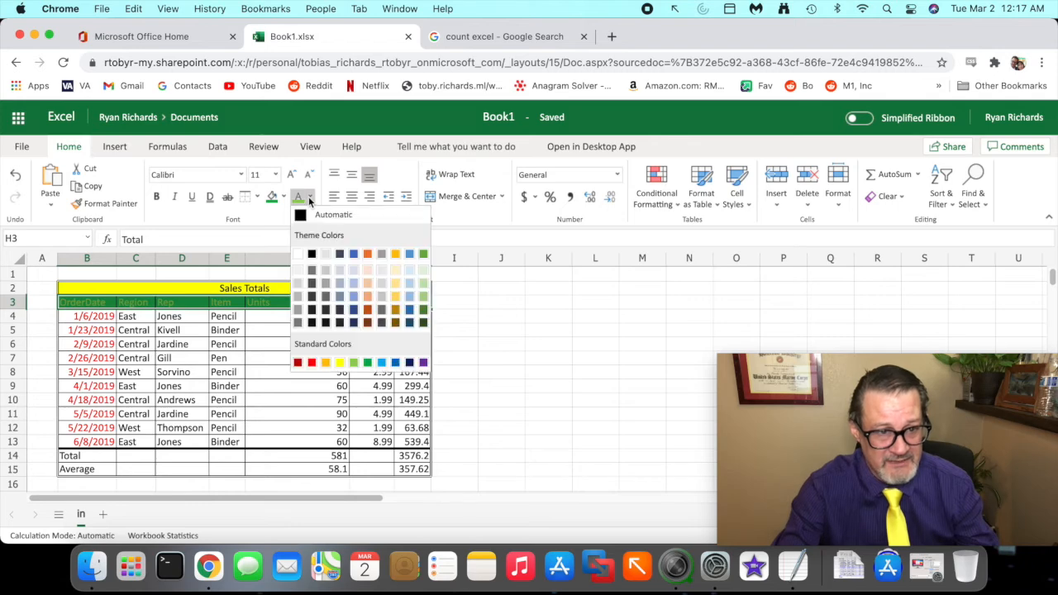
left_click(311, 254)
left_click(251, 357)
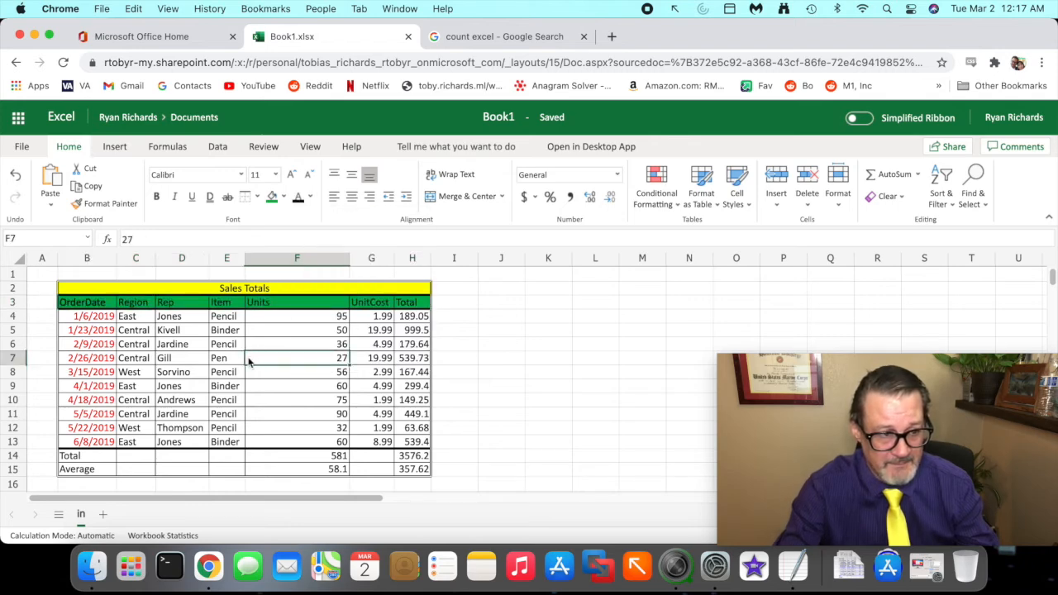
- Fill the order date cells B4:B13 with orange
left_click(93, 318)
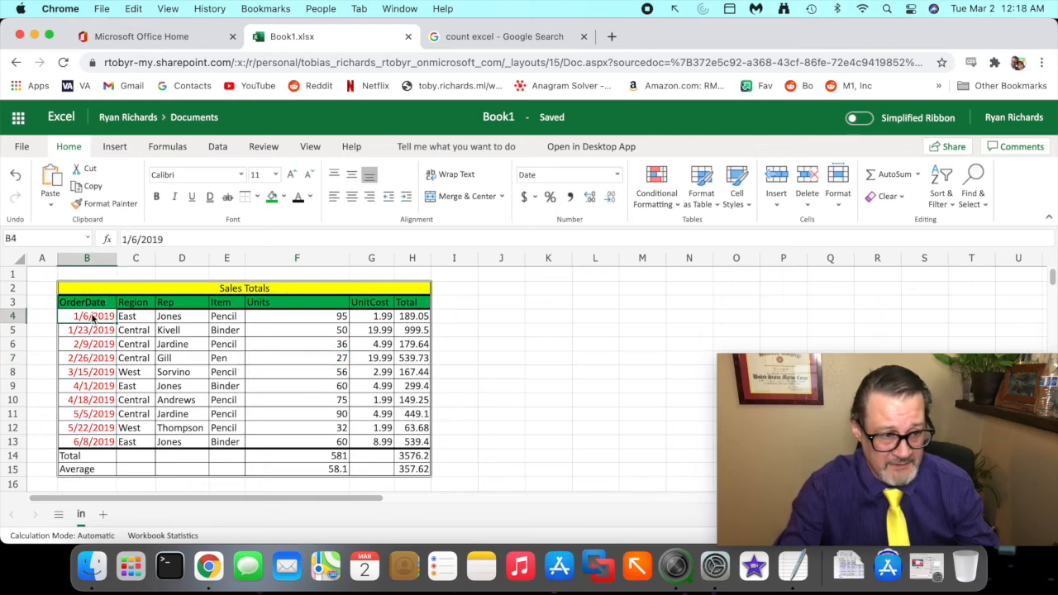
left_click_drag(92, 318, 101, 442)
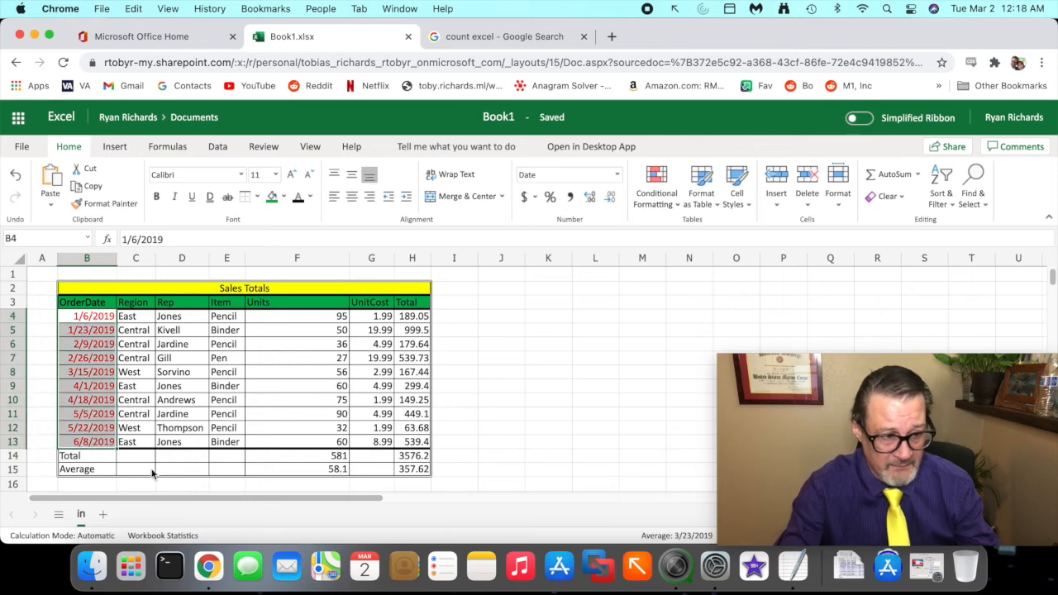
left_click(280, 197)
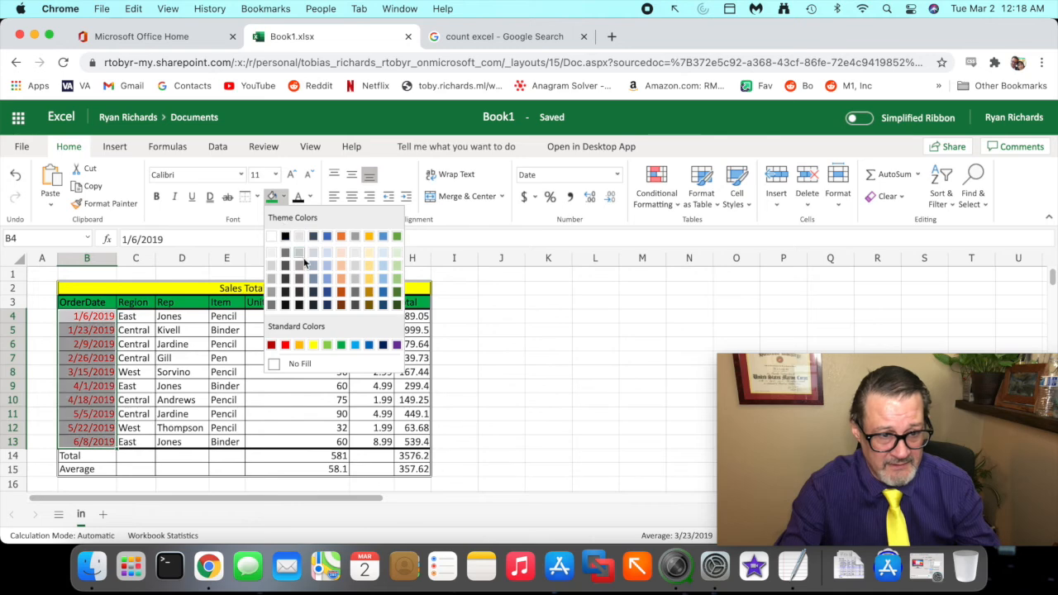
left_click(344, 293)
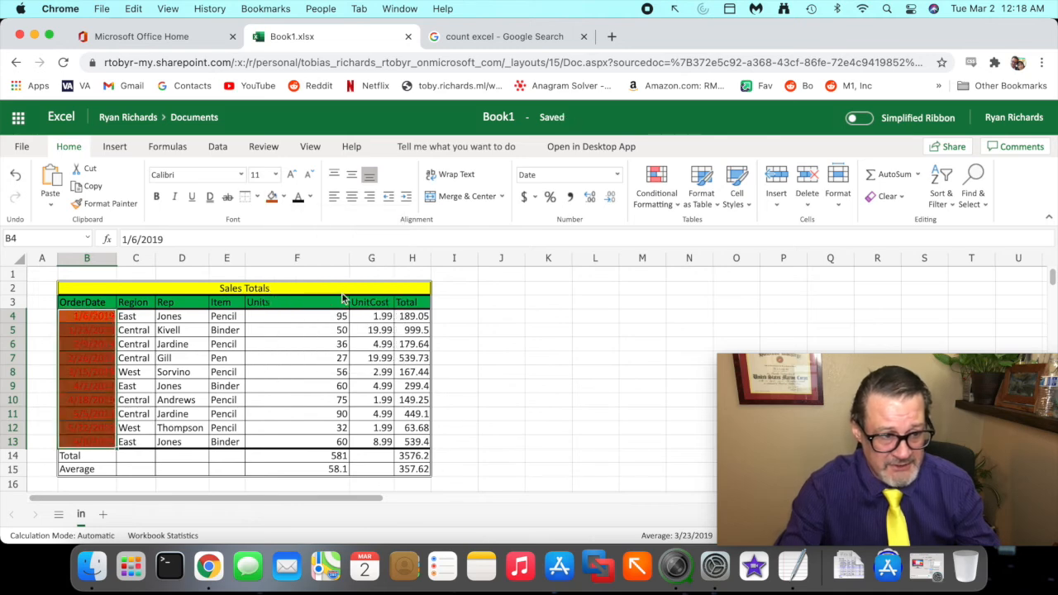
left_click(89, 371)
- Fill the order date cells B4:B13 with blue
left_click_drag(105, 319, 108, 442)
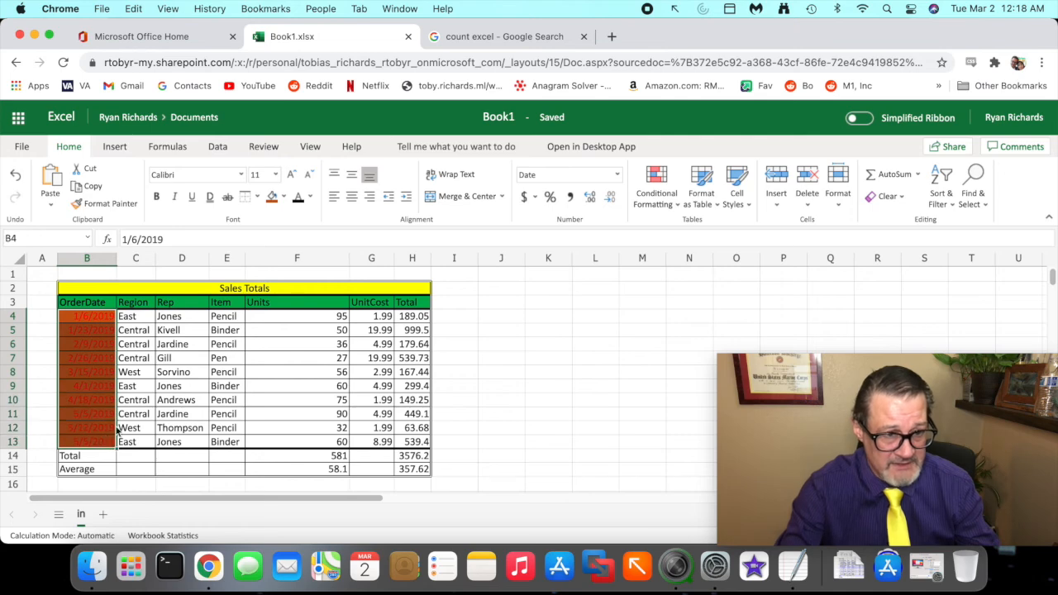
left_click(283, 202)
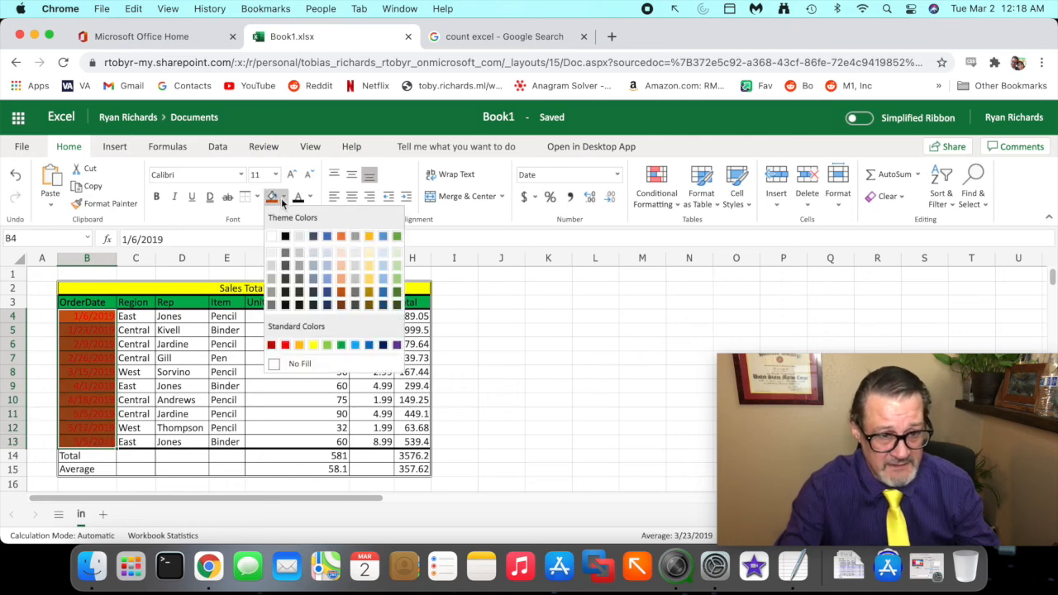
left_click(368, 349)
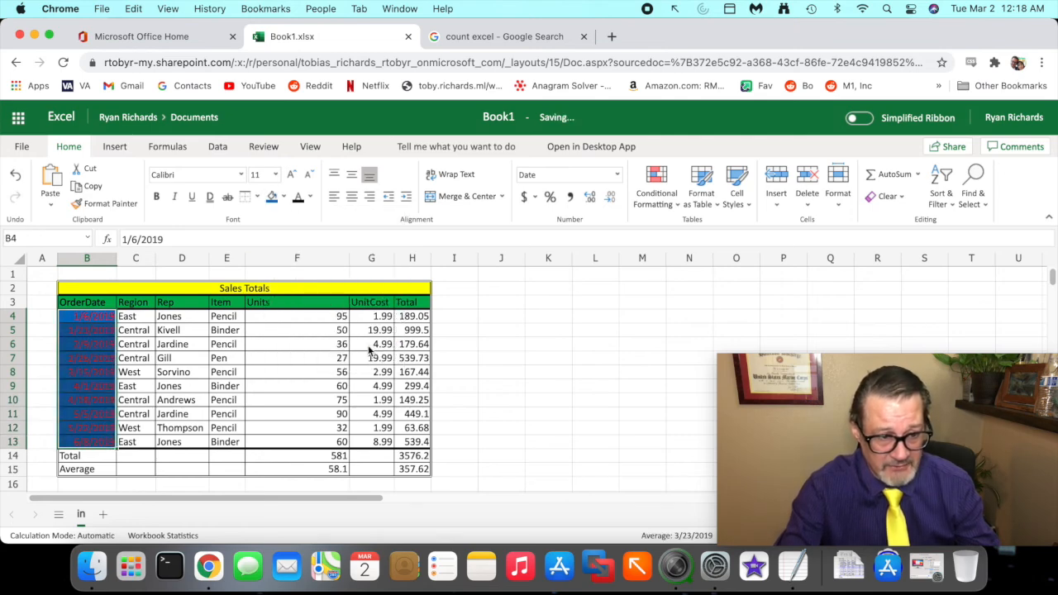
left_click(361, 371)
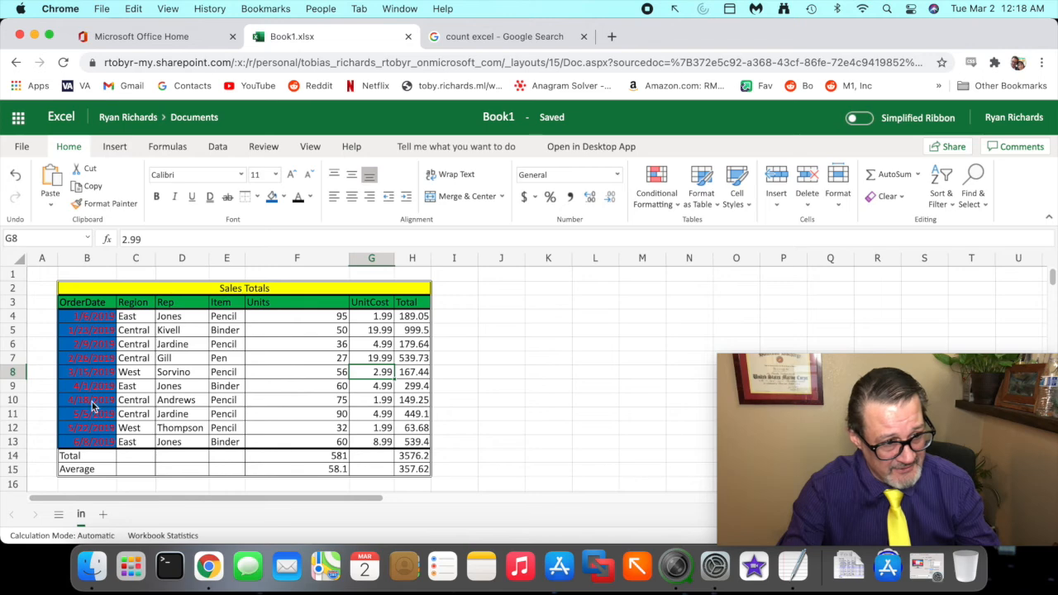
- Set the font colour of the order date cells B4:B13 to yellow
left_click_drag(80, 319, 102, 442)
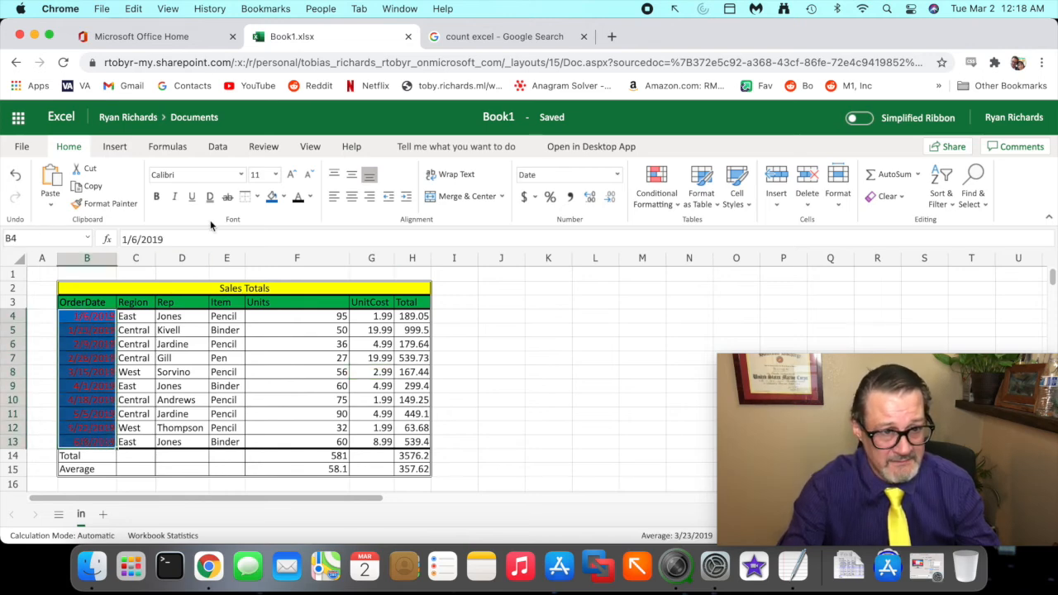
left_click(310, 196)
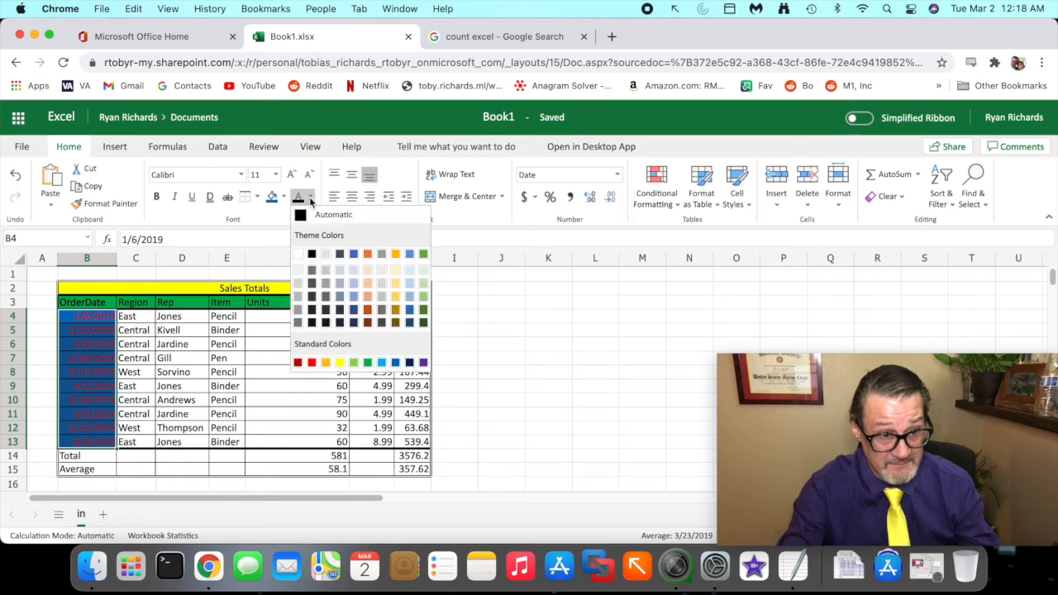
left_click(339, 362)
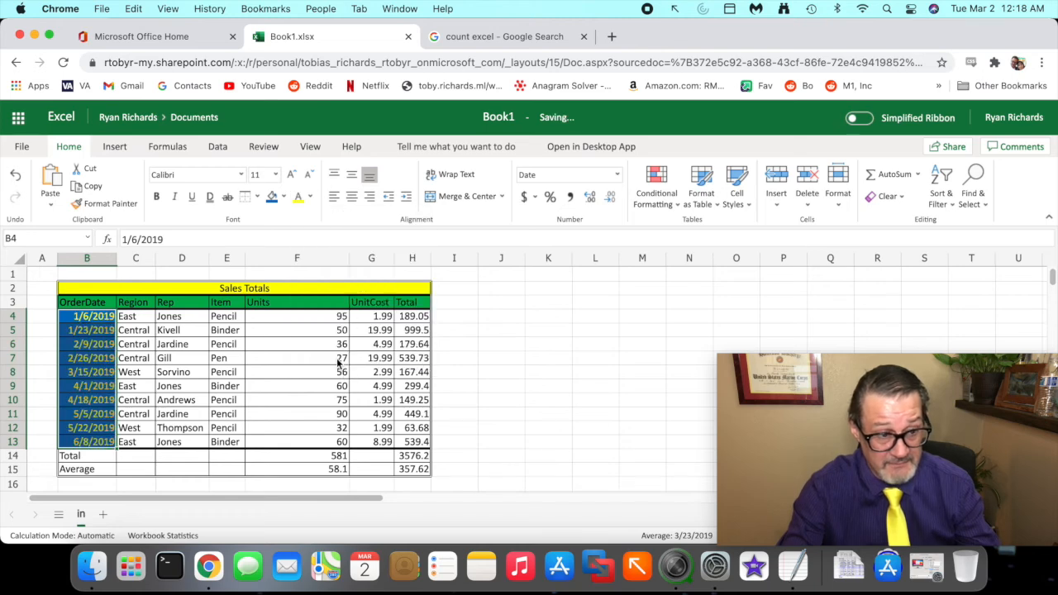
left_click(339, 376)
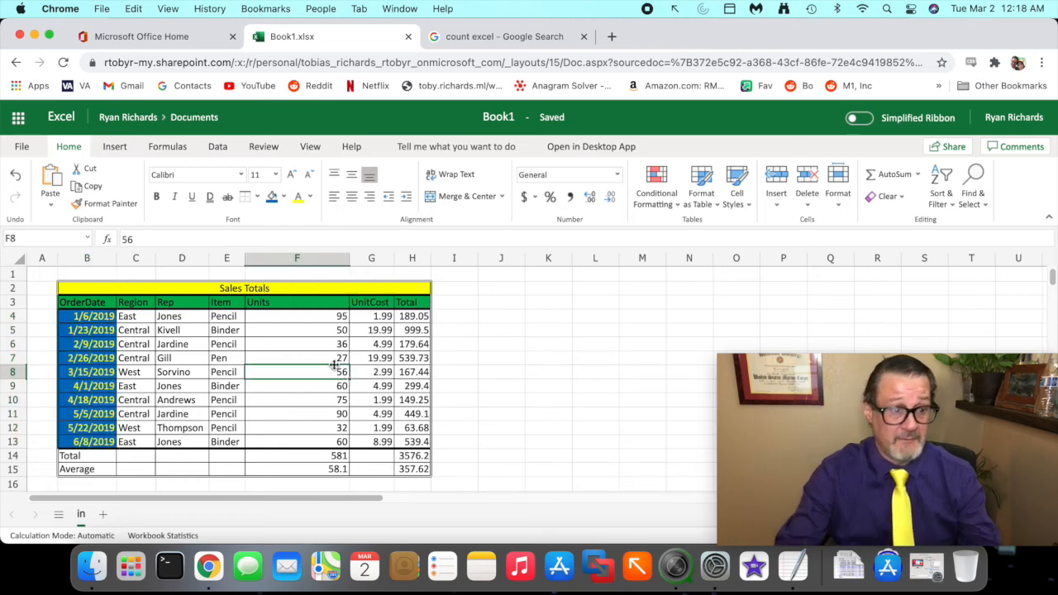